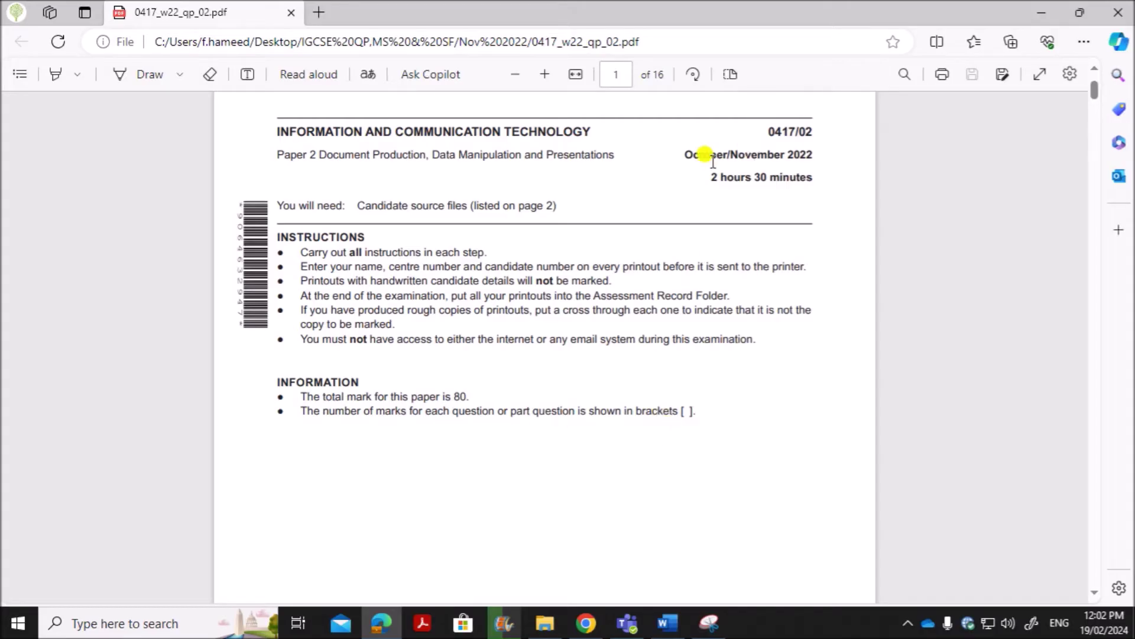
- Look through the exam paper to Task 6 – Presentation and read question 21's instruction about the source file
scroll(747, 482, down, 15)
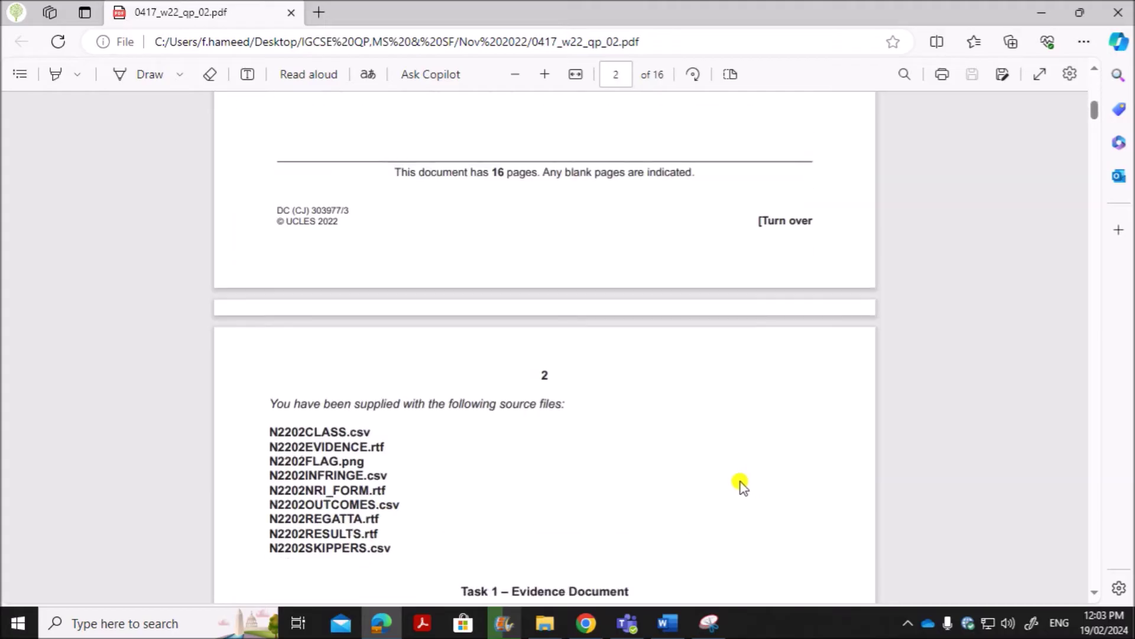
scroll(743, 486, down, 20)
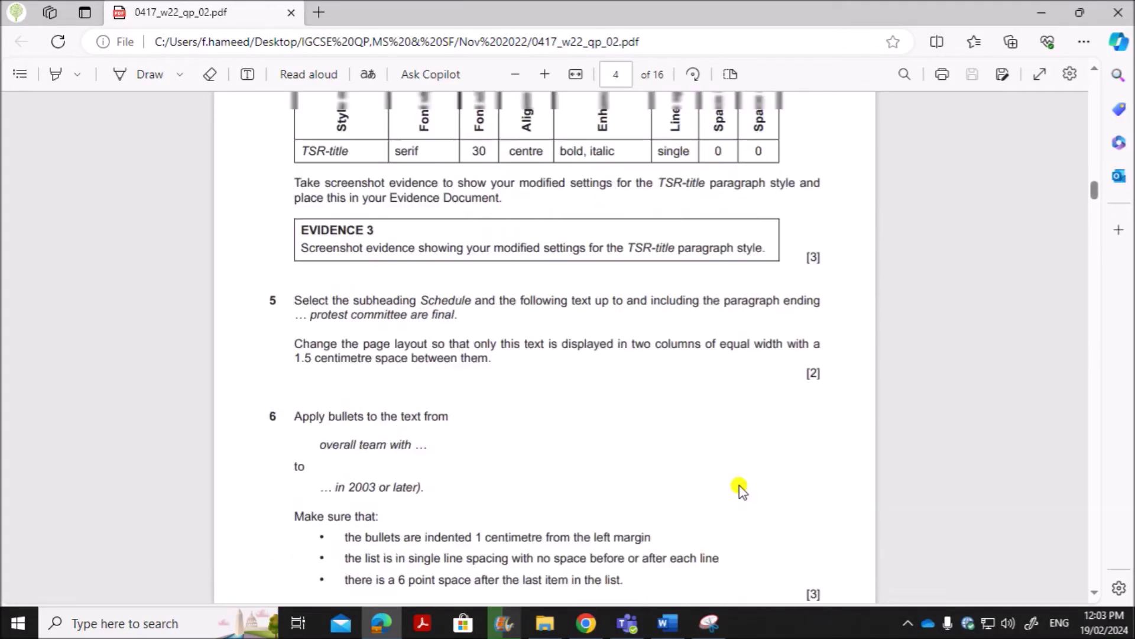
scroll(741, 488, down, 15)
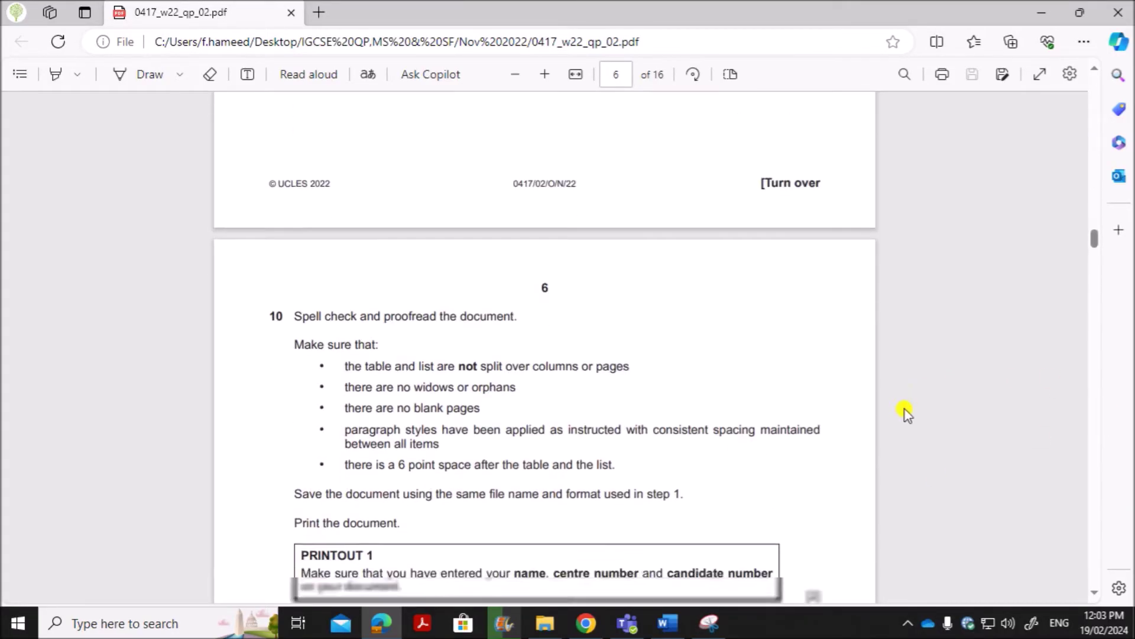
scroll(906, 412, down, 20)
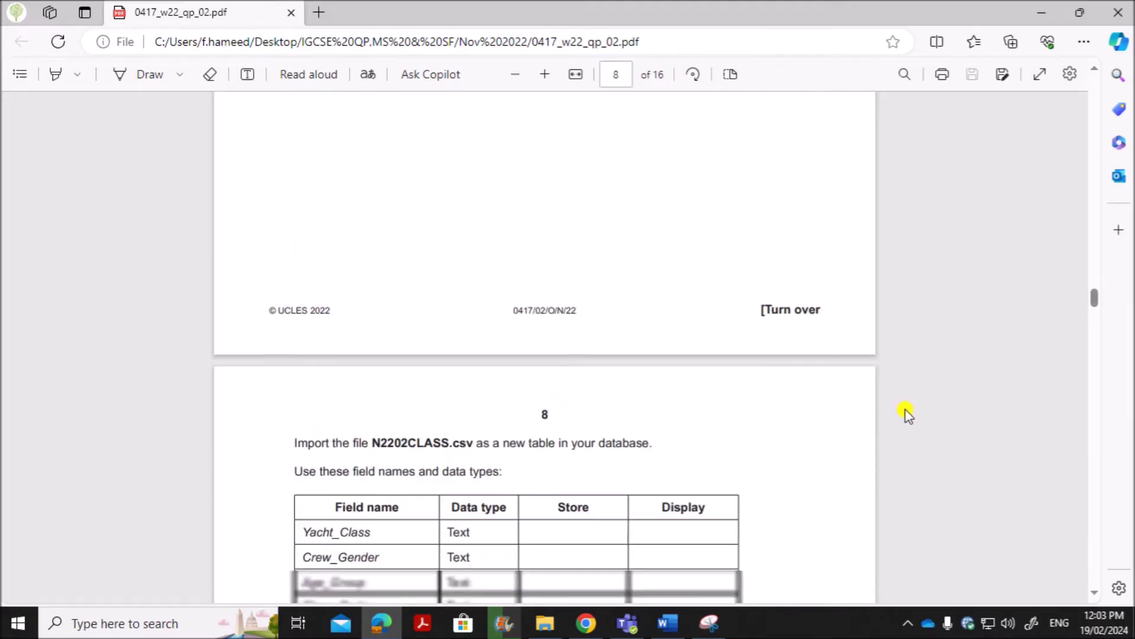
scroll(906, 413, down, 20)
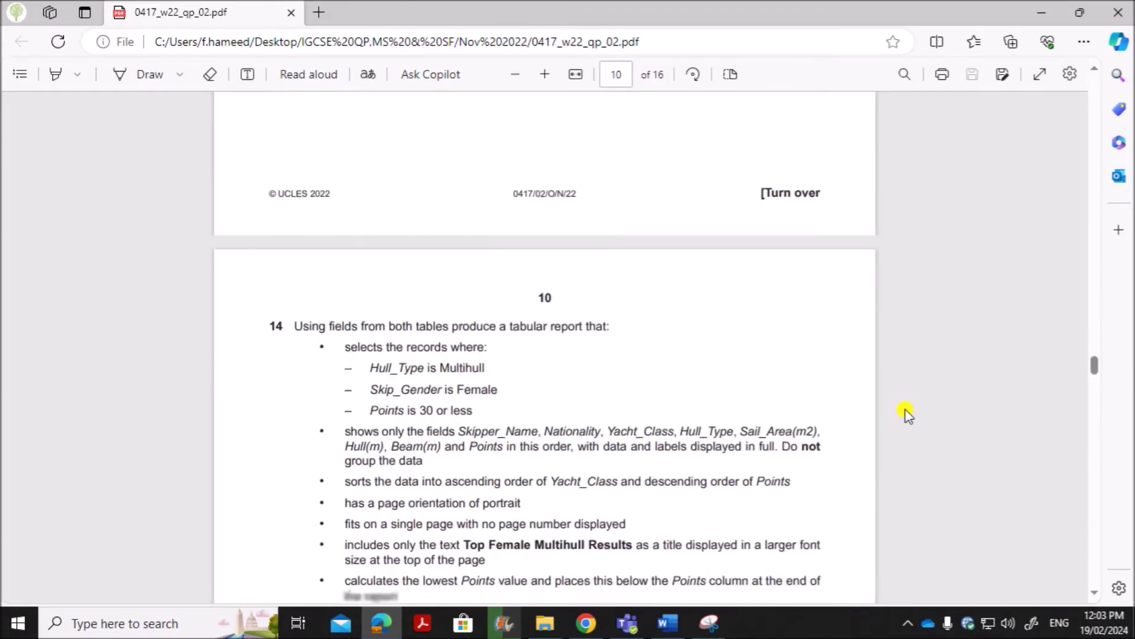
scroll(903, 415, down, 10)
drag(1094, 400, 1090, 489)
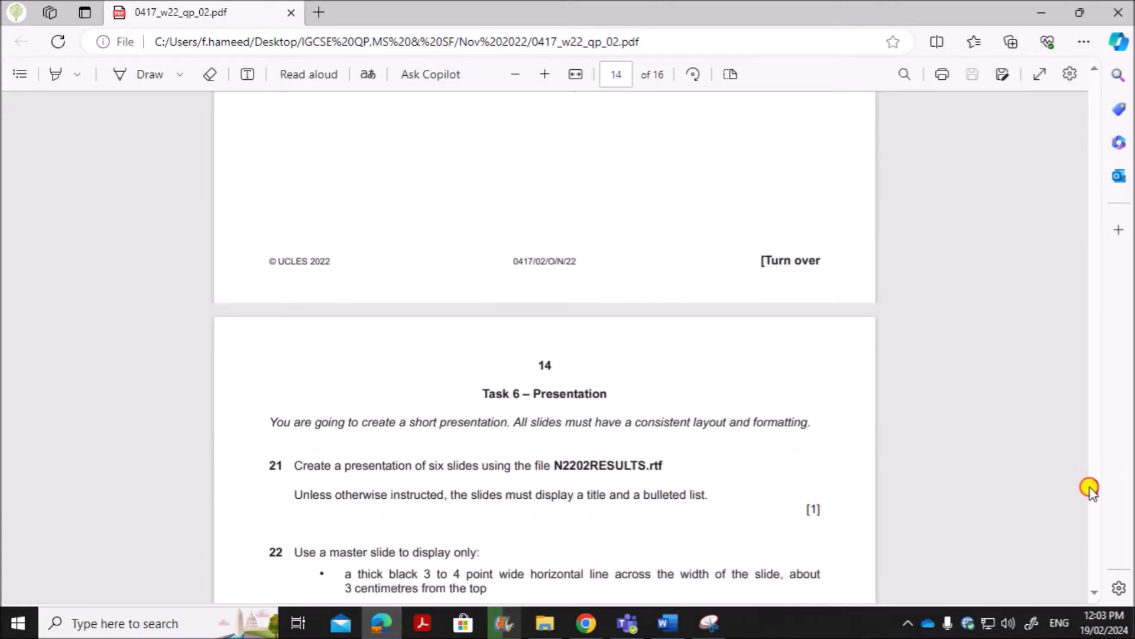
scroll(704, 423, down, 4)
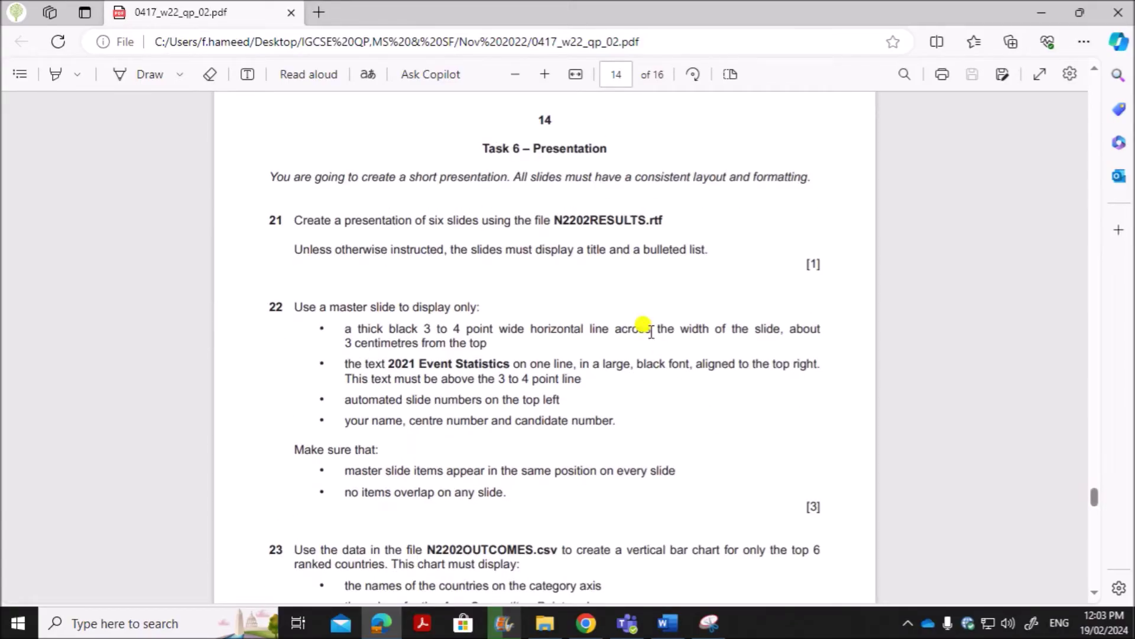
drag(297, 220, 665, 223)
- Switch to PowerPoint and create a blank presentation, checking the source file name in question 21
click(156, 626)
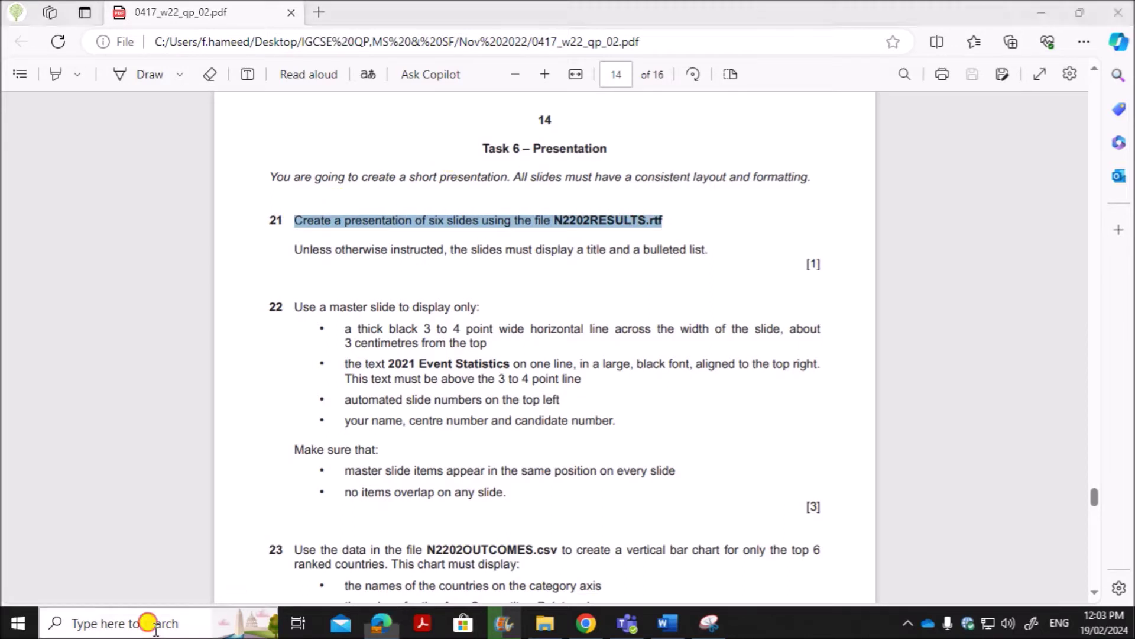
text(po)
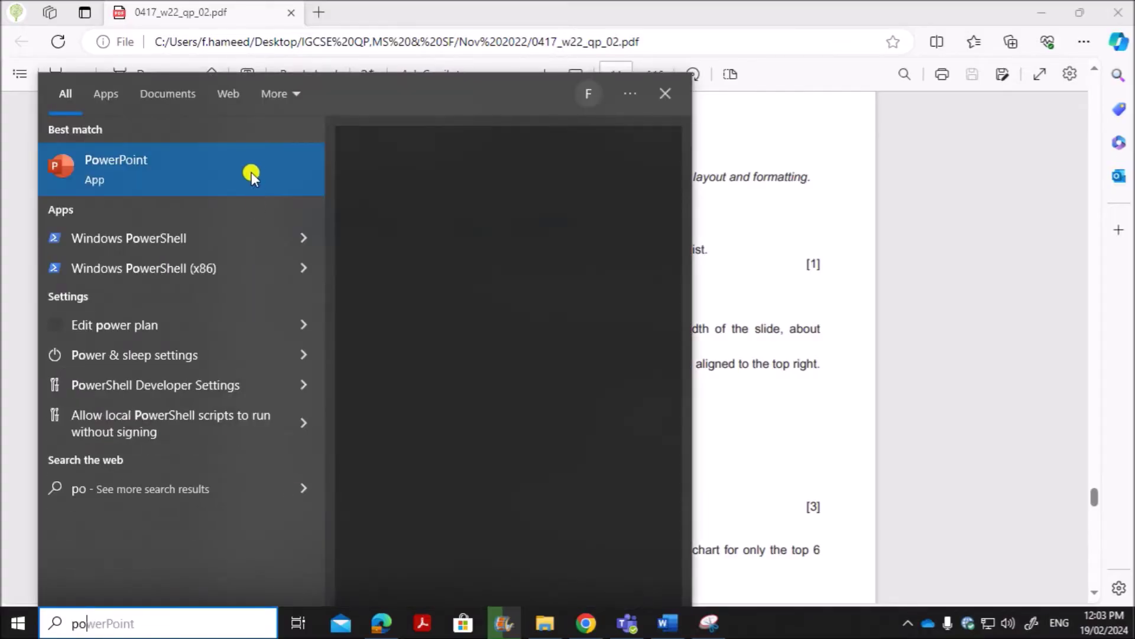
click(213, 168)
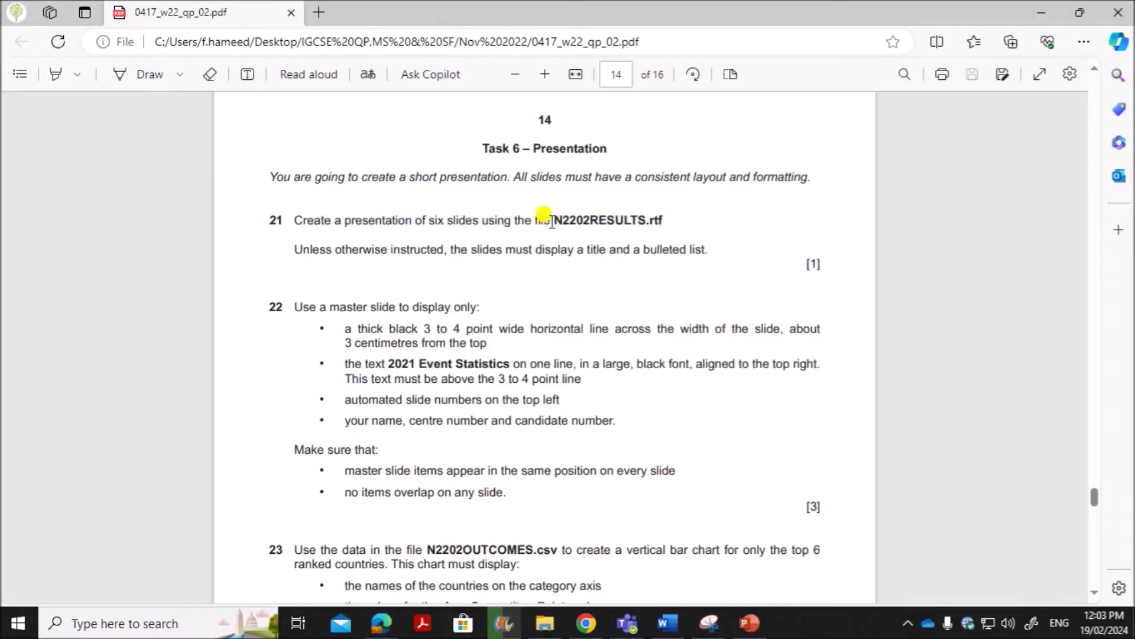
drag(551, 221, 659, 221)
click(749, 622)
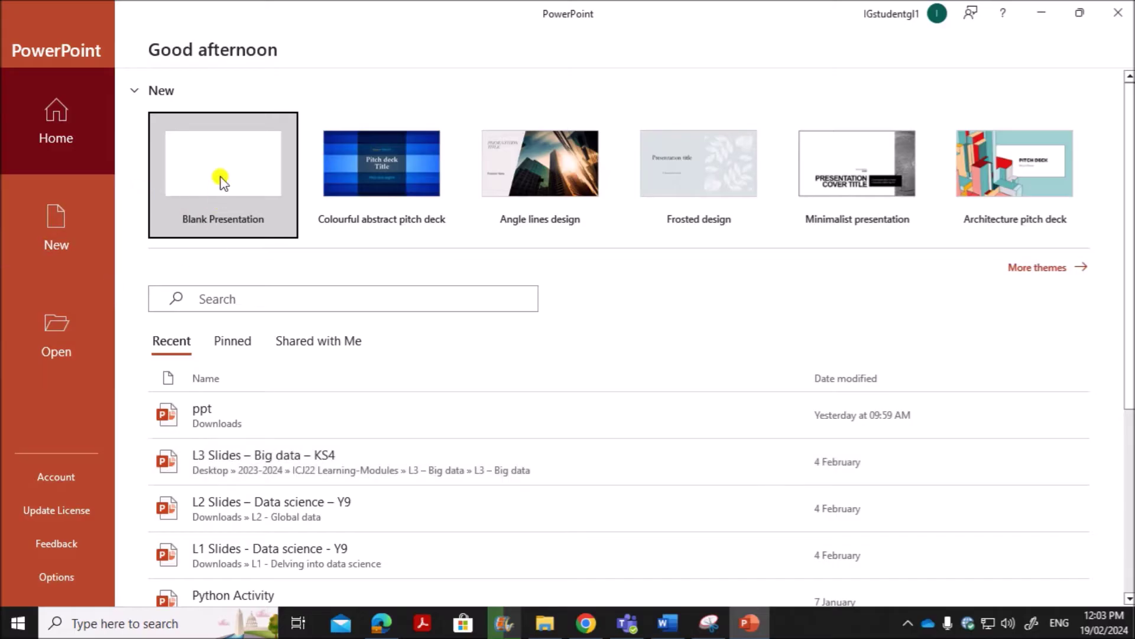
click(215, 191)
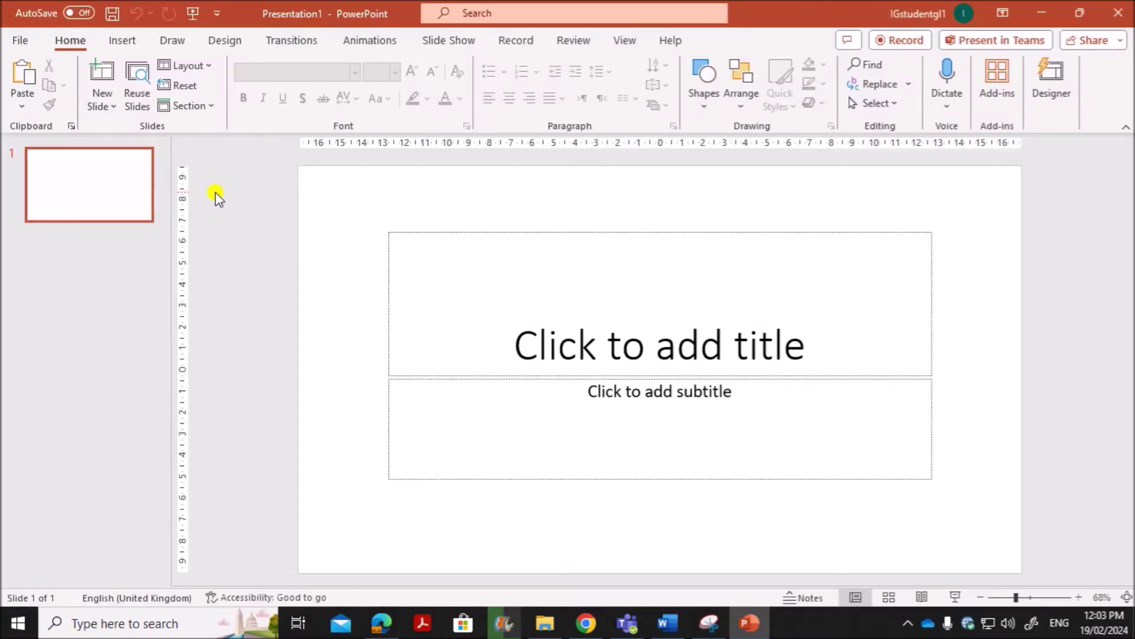
- Insert slides from the outline file N2202RESULTS in the Nov 2022 folder
click(120, 112)
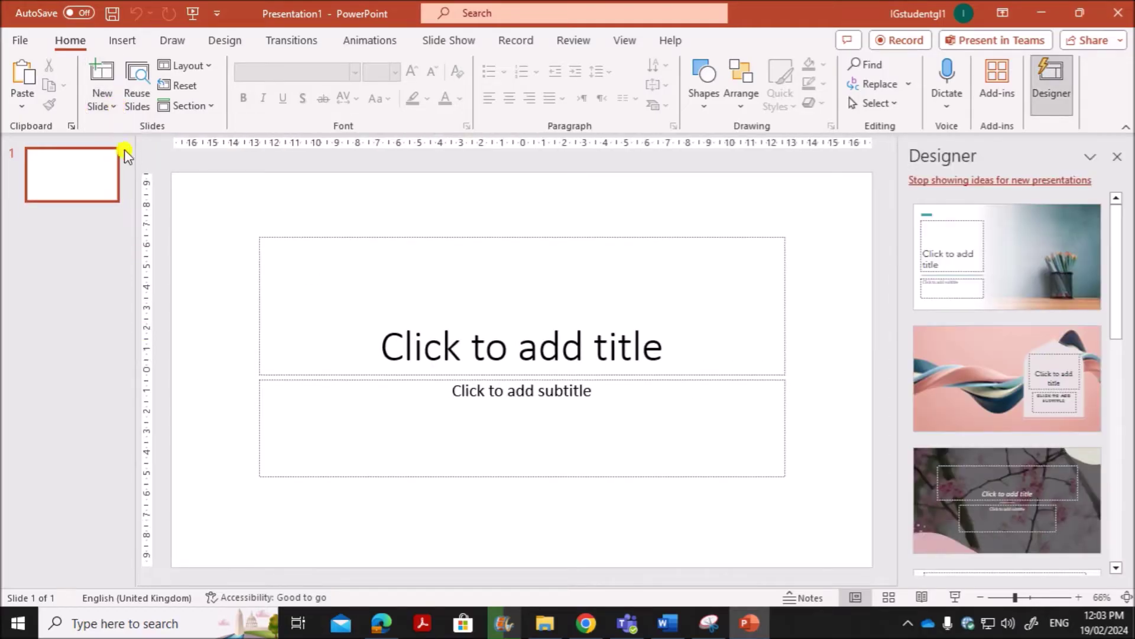
click(112, 116)
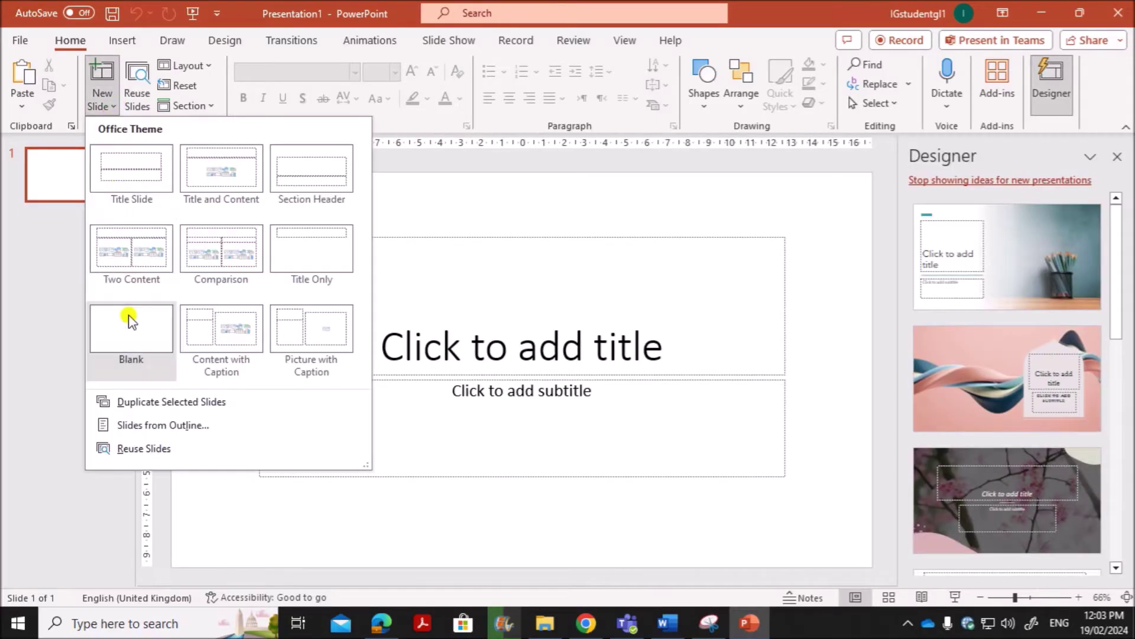
click(133, 425)
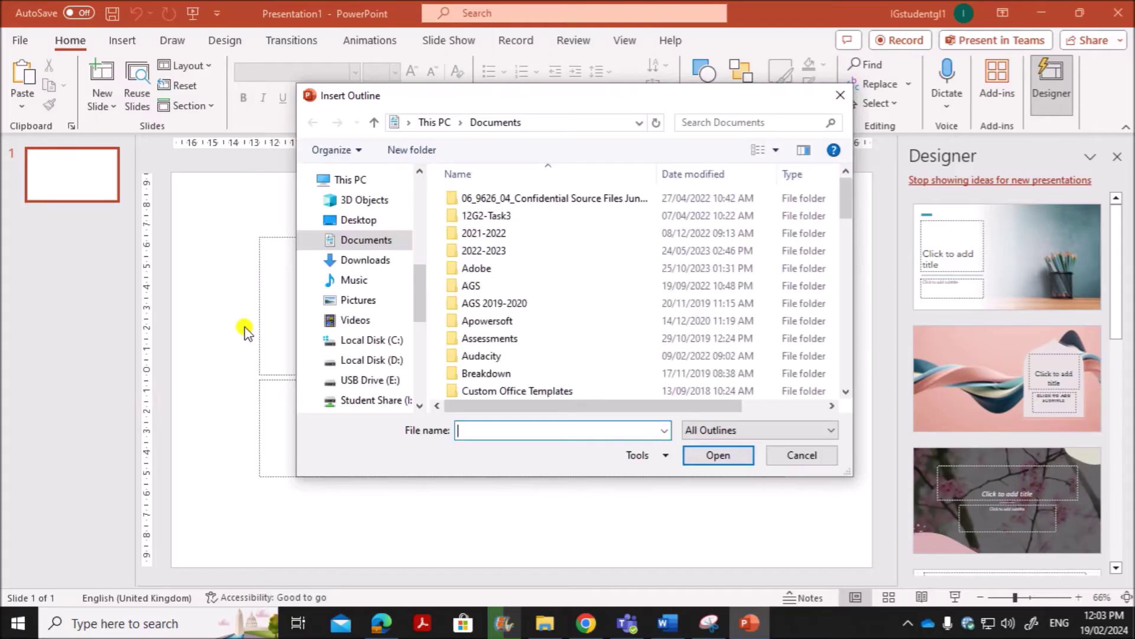
drag(419, 265, 400, 223)
click(378, 234)
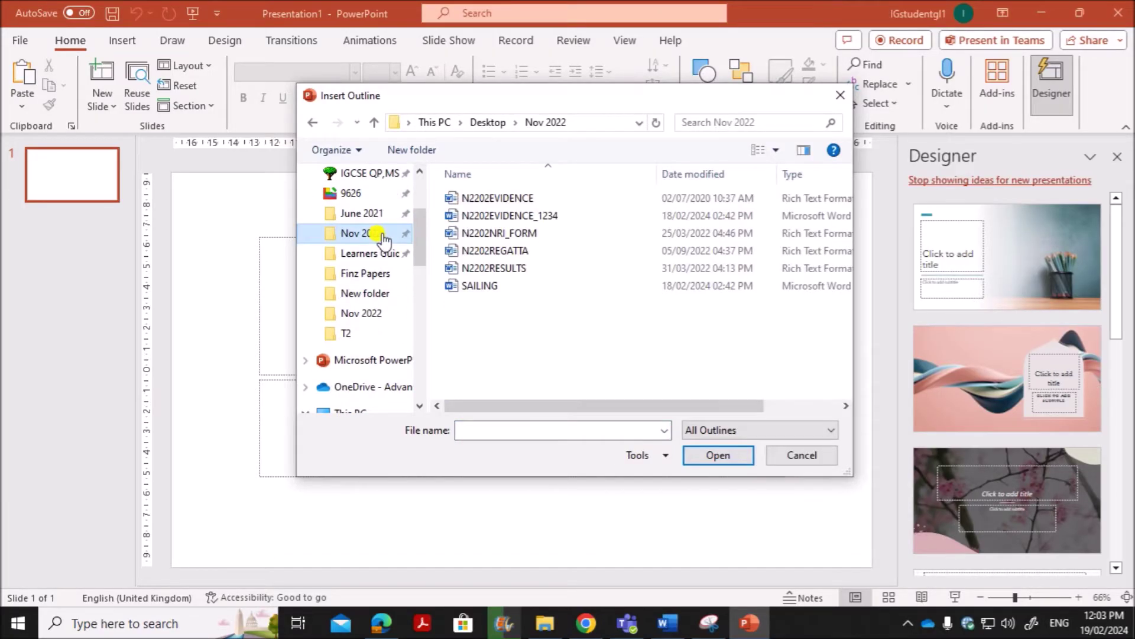
click(532, 271)
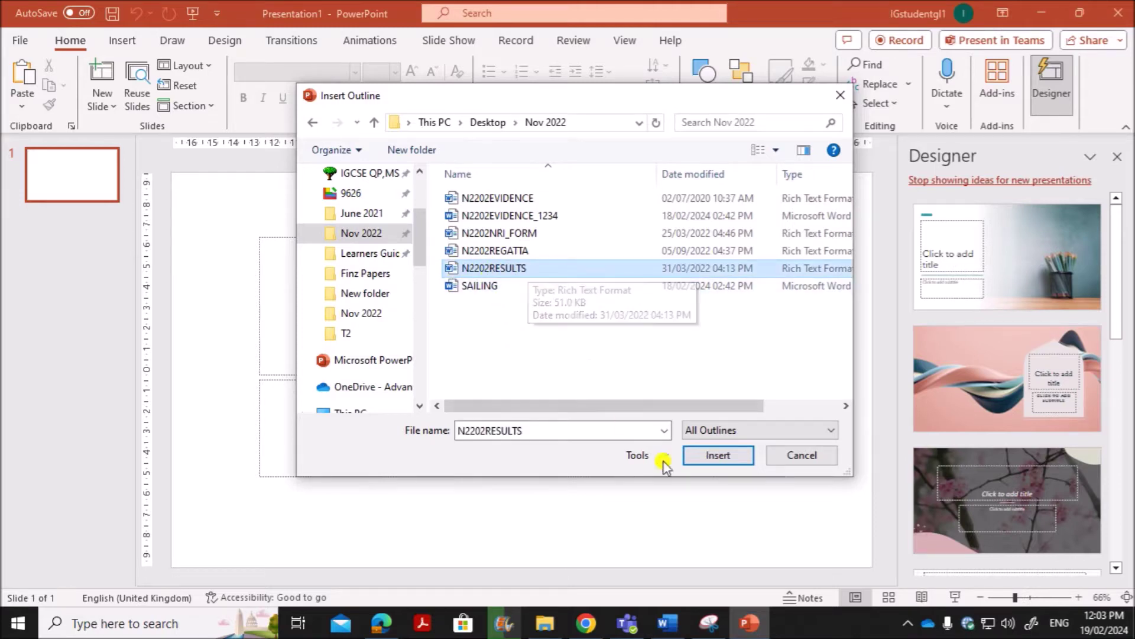
click(704, 456)
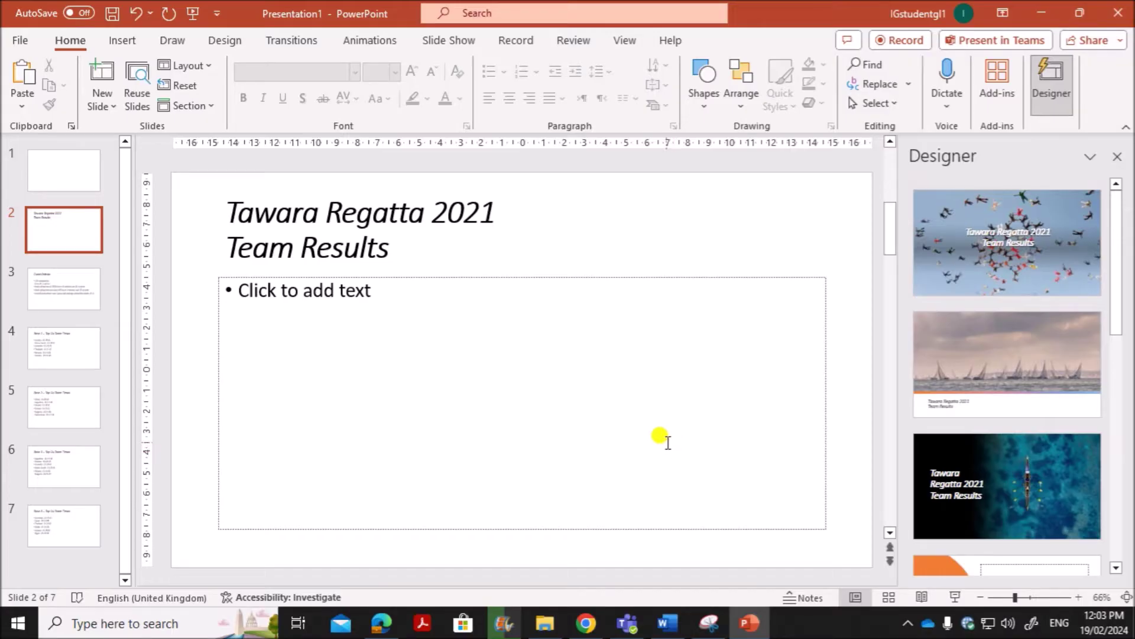
- Close the design suggestions, review the imported slides and delete the empty title slide at the start
click(1116, 162)
drag(165, 317, 187, 519)
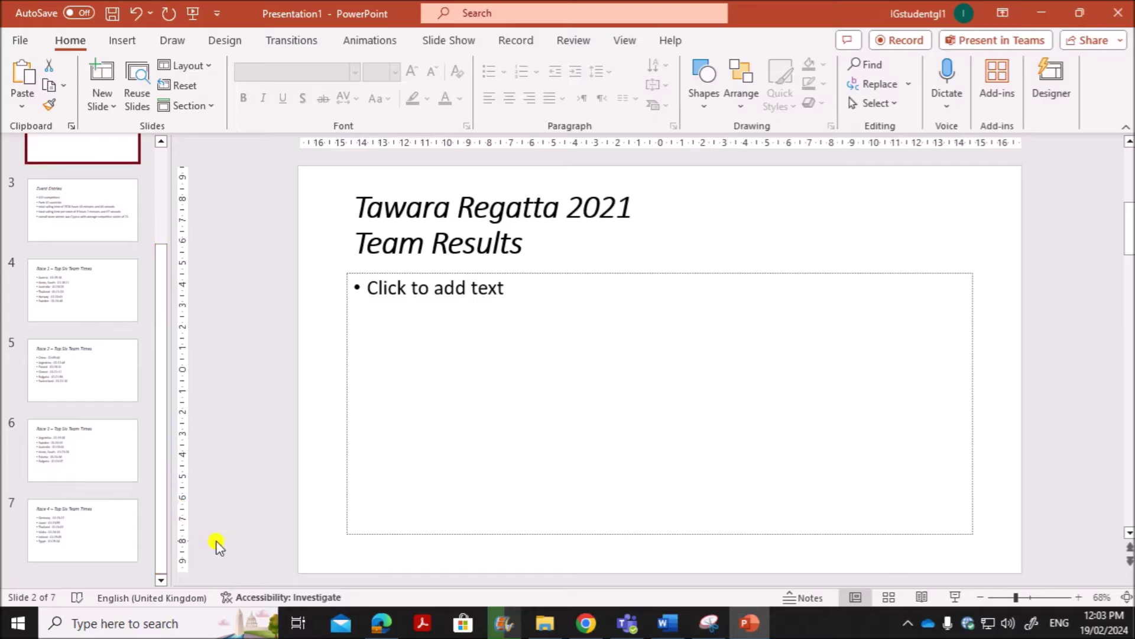
drag(167, 436, 172, 271)
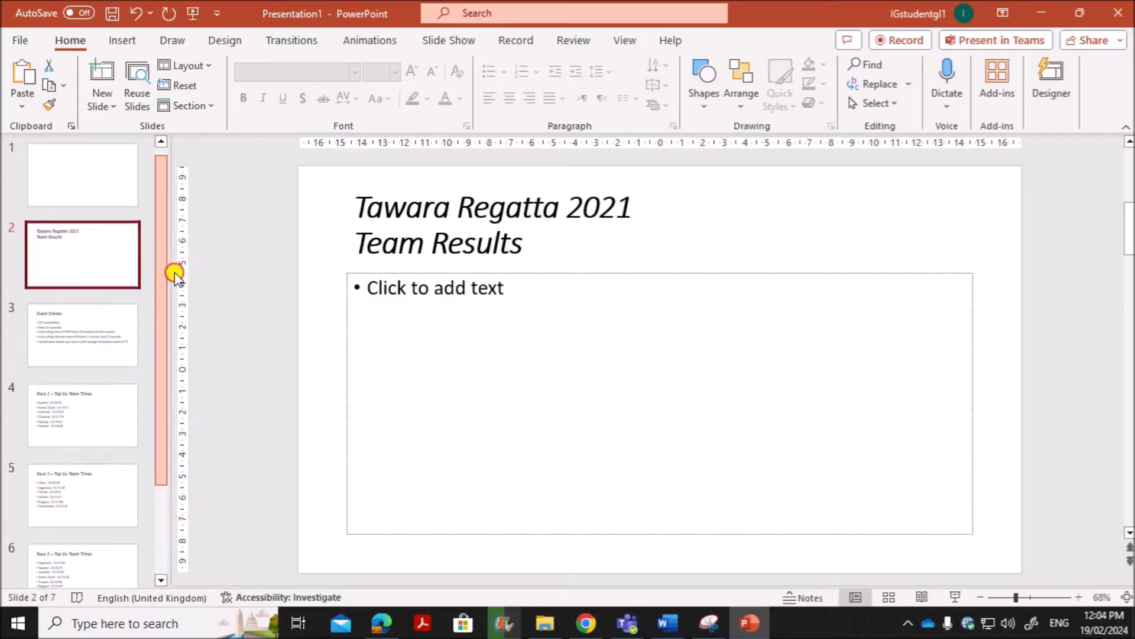
click(84, 196)
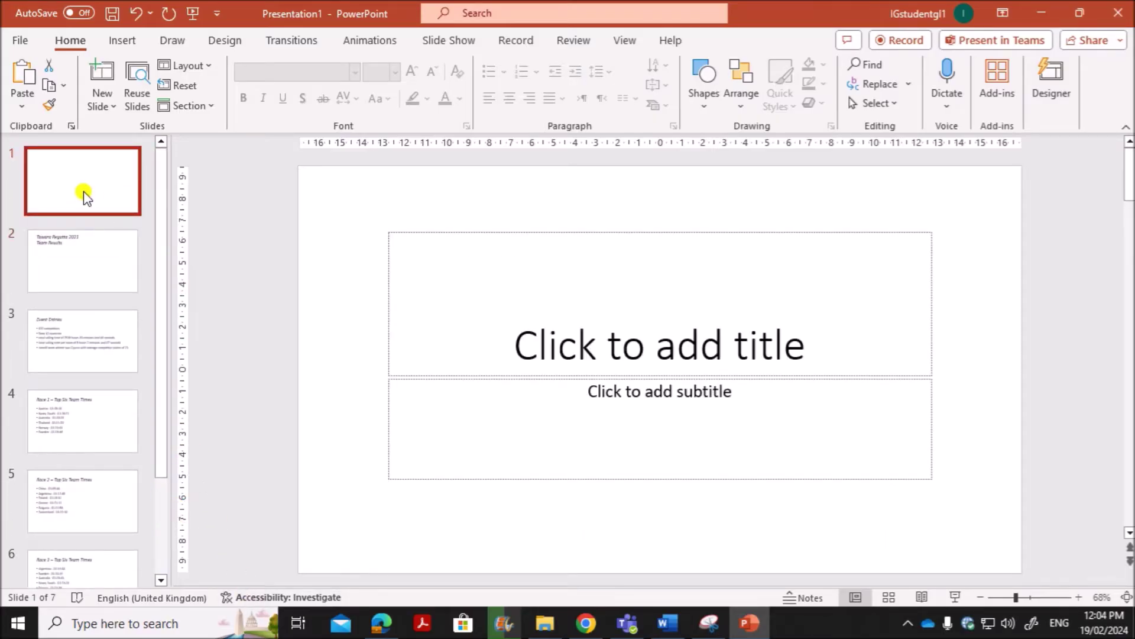
key(Delete)
- Switch to the exam paper in Edge and read question 21's slide layout rule and question 22's master slide requirements
click(378, 623)
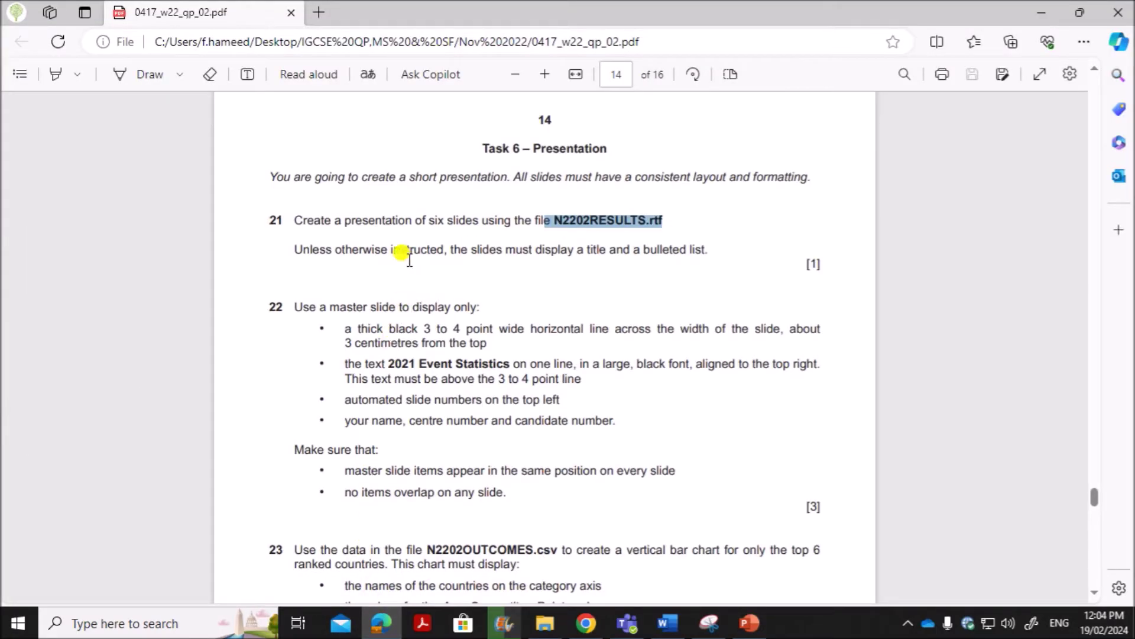
scroll(414, 354, down, 2)
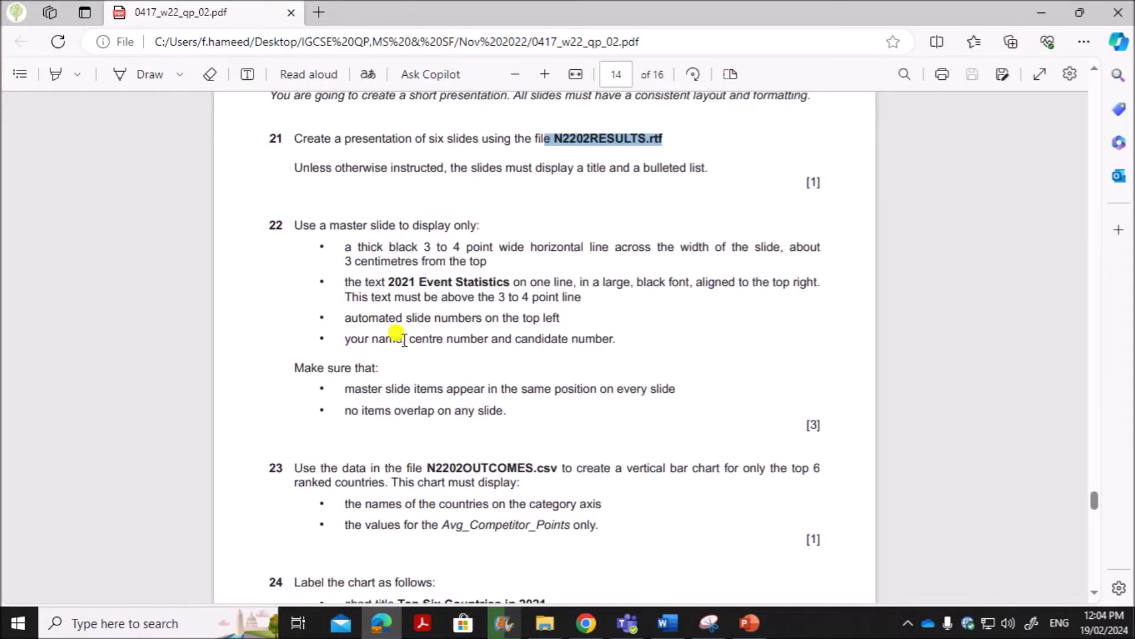
drag(373, 160, 689, 160)
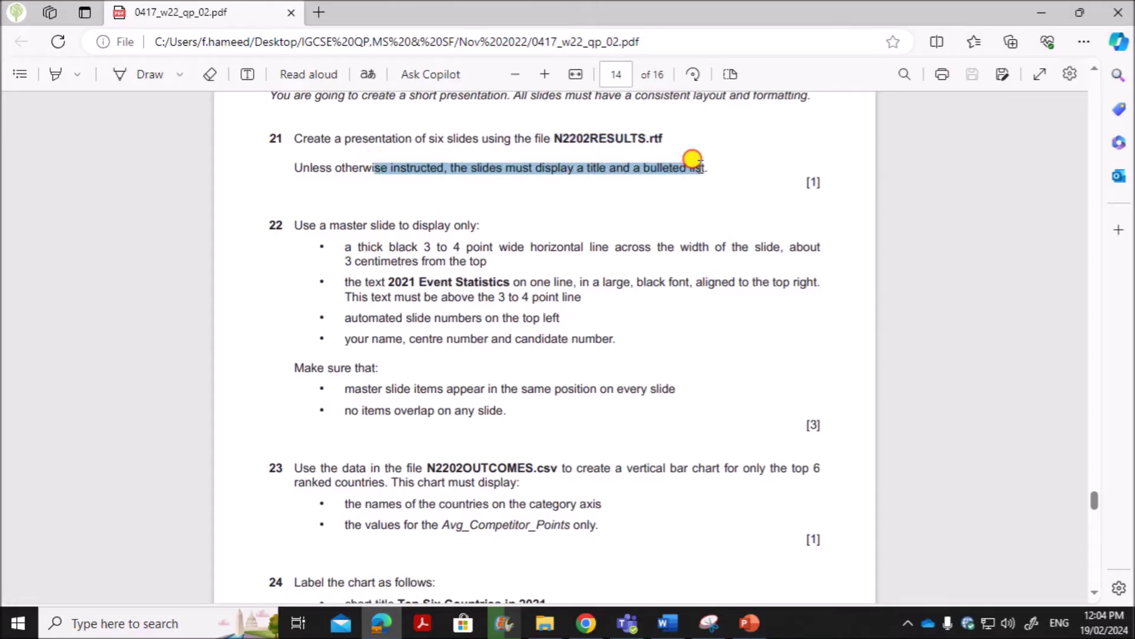
click(352, 348)
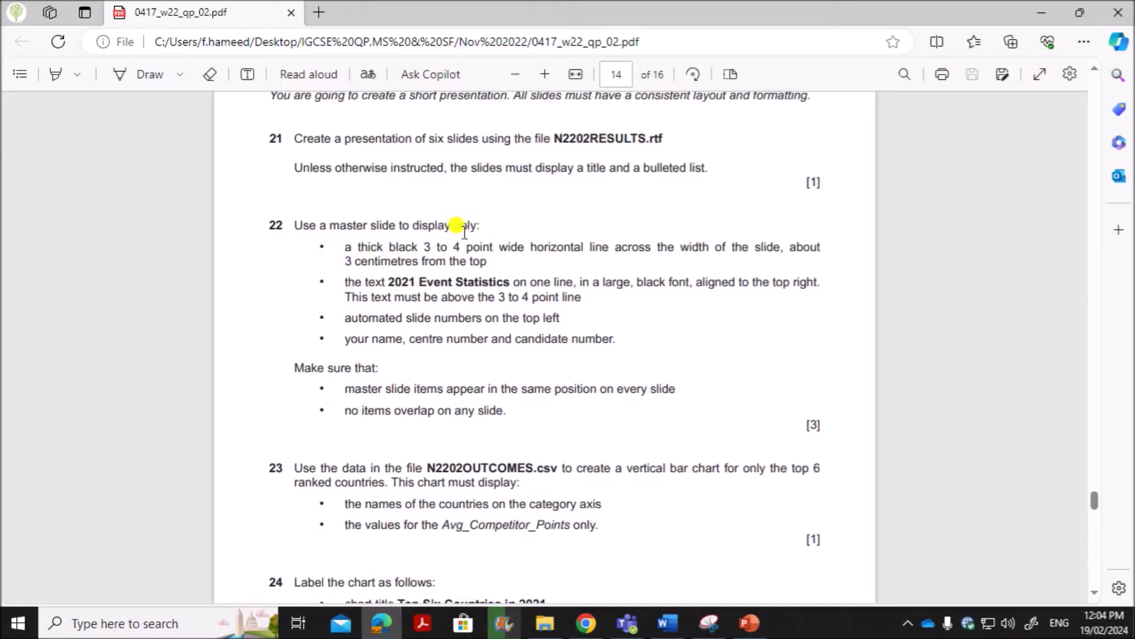
drag(407, 248, 601, 240)
- Switch to PowerPoint, open the Slide Master view and select the top-level master slide
click(751, 622)
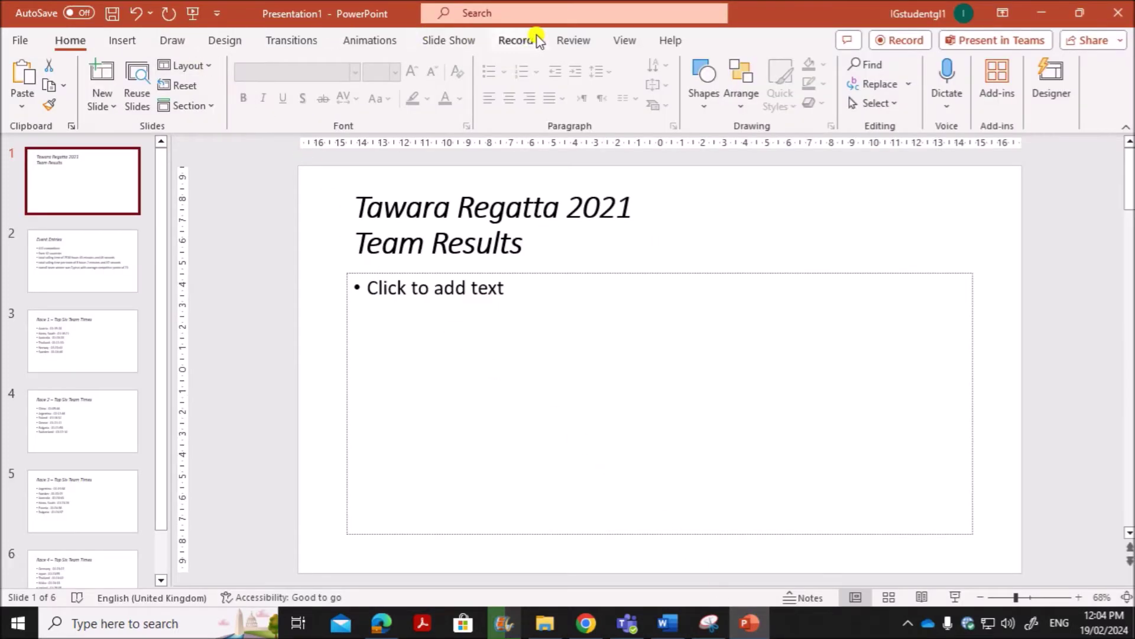
click(624, 40)
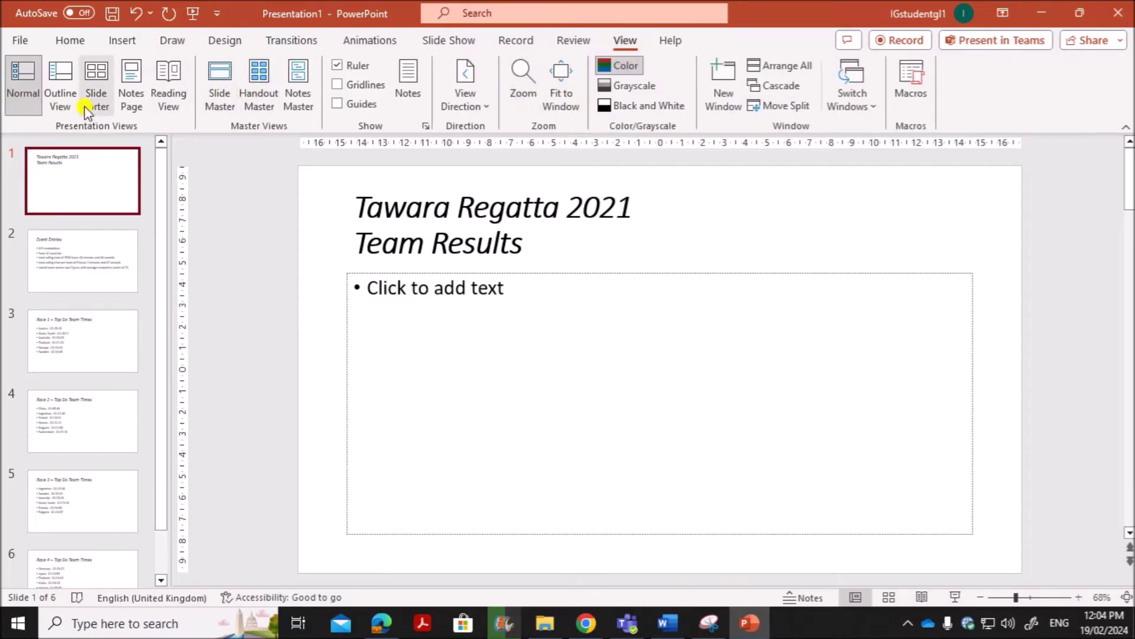
click(212, 99)
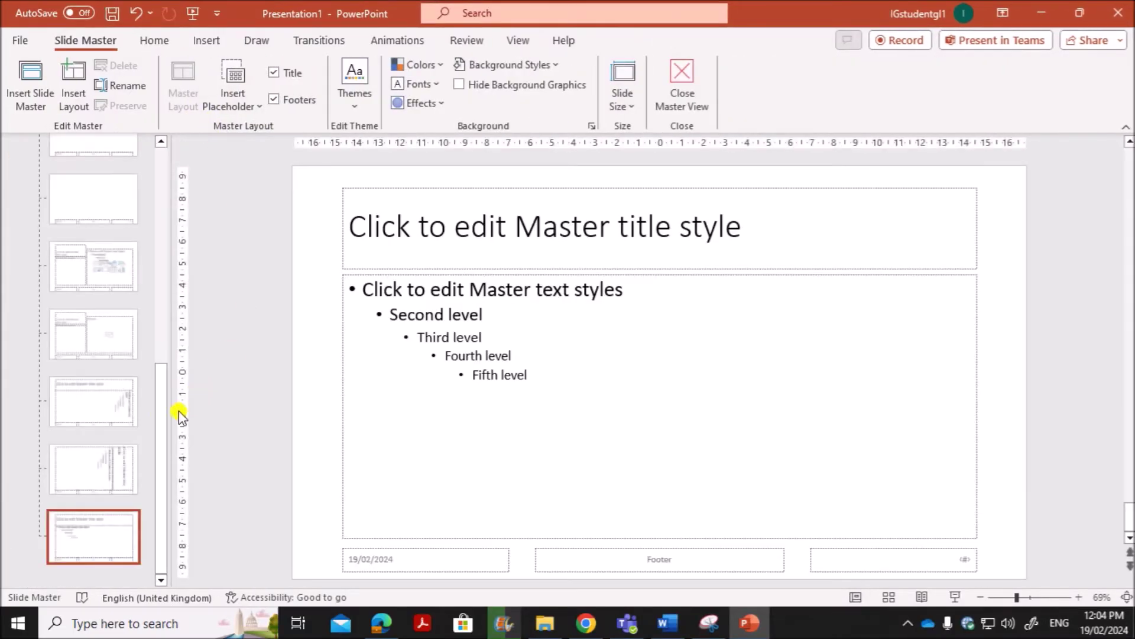
drag(165, 421, 178, 171)
click(81, 177)
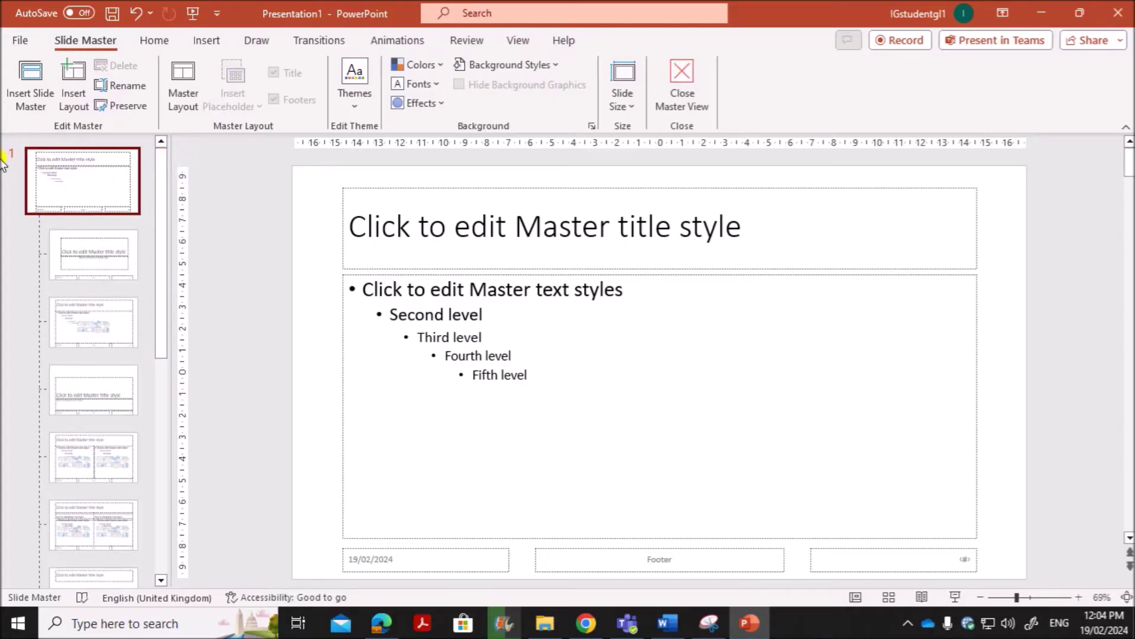
- Delete the date, footer and slide number placeholders from the master slide
click(461, 572)
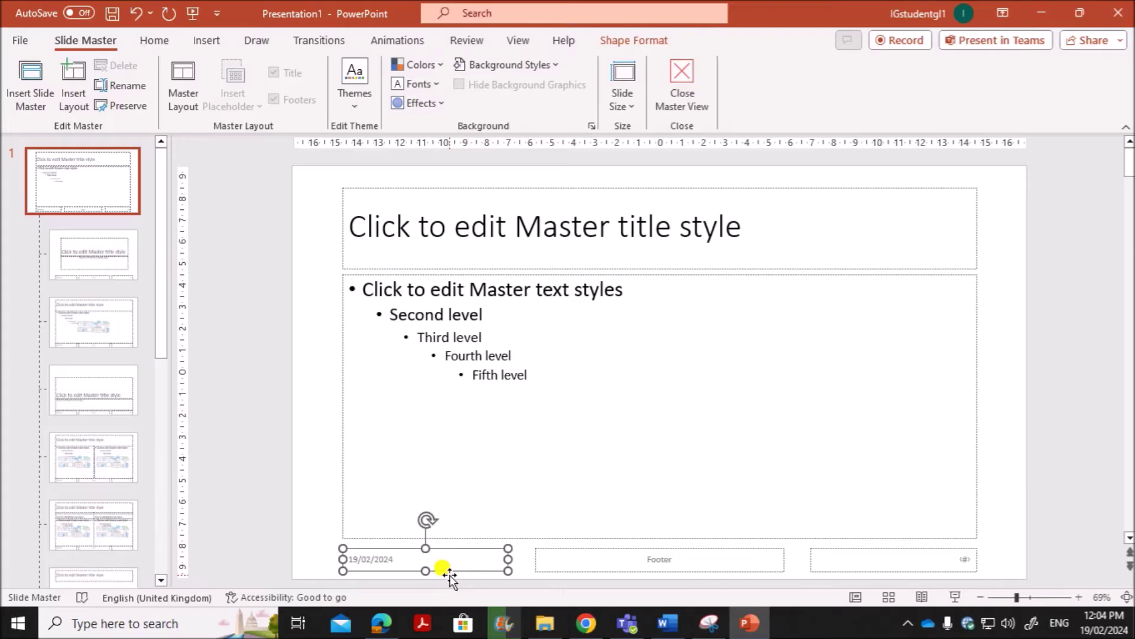
key(Delete)
click(613, 569)
key(Delete)
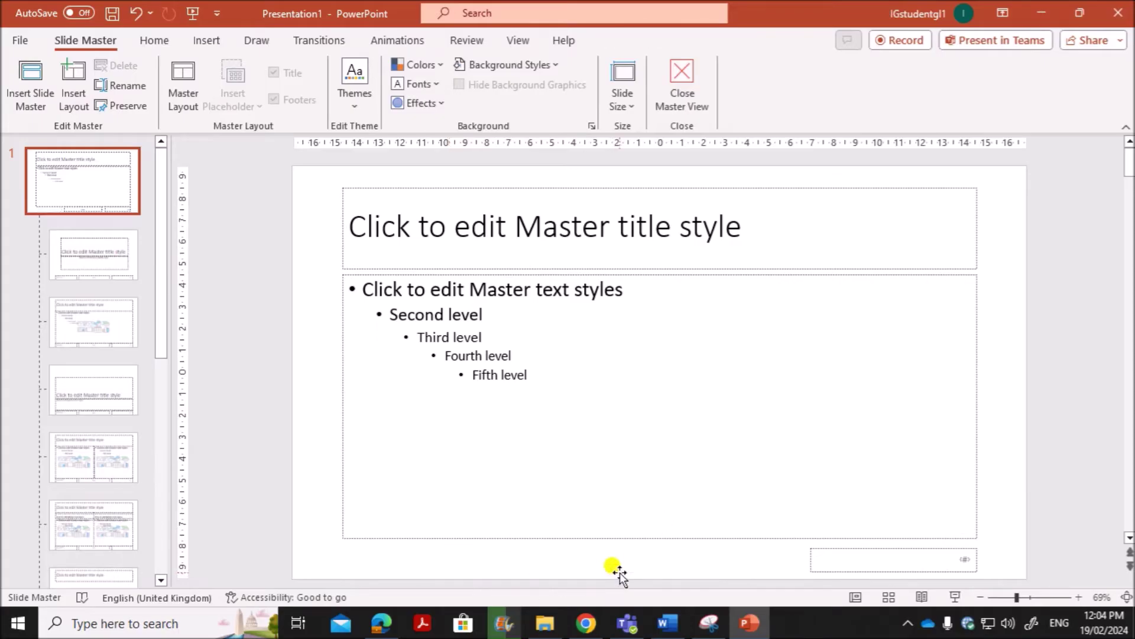
click(869, 566)
key(Delete)
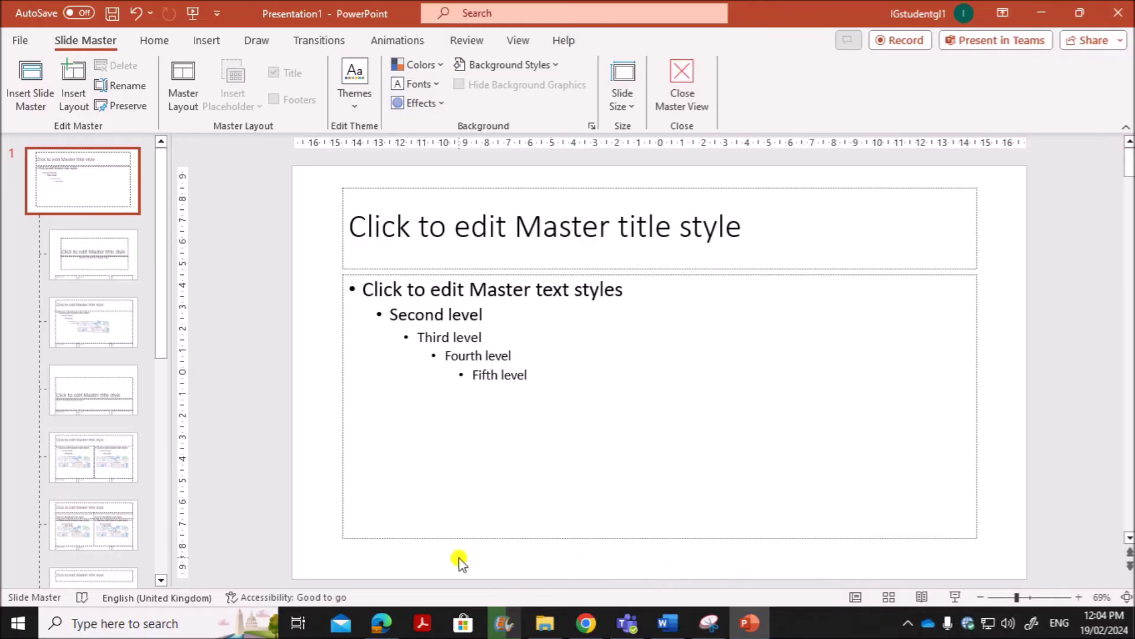
- Switch to the exam paper in Edge and read question 22's requirement for the thick black horizontal line
click(382, 623)
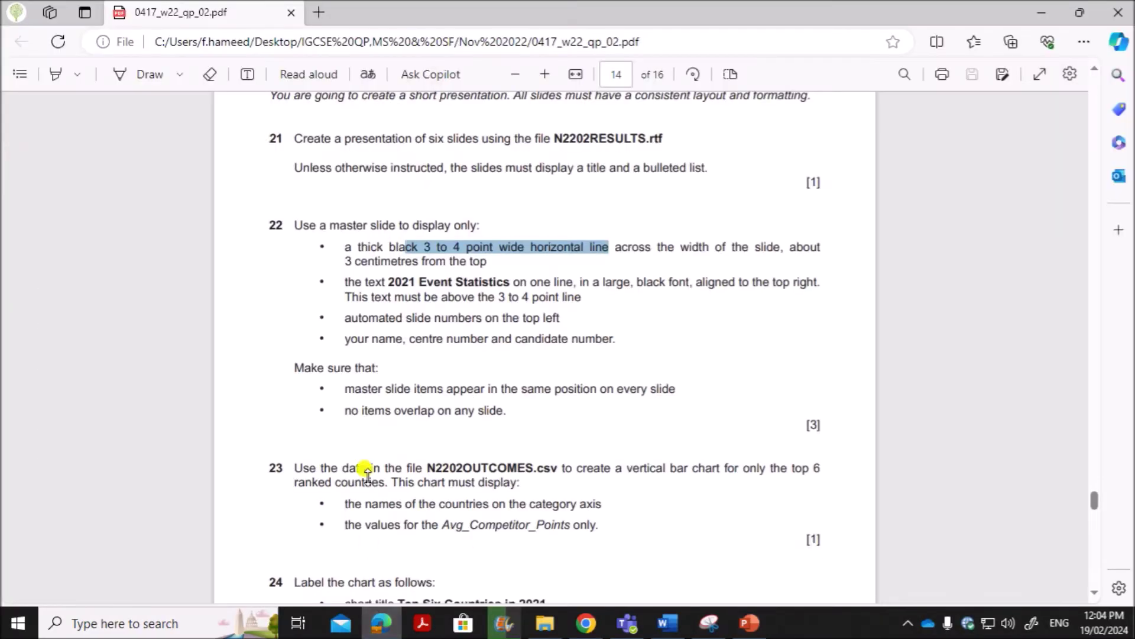
click(385, 268)
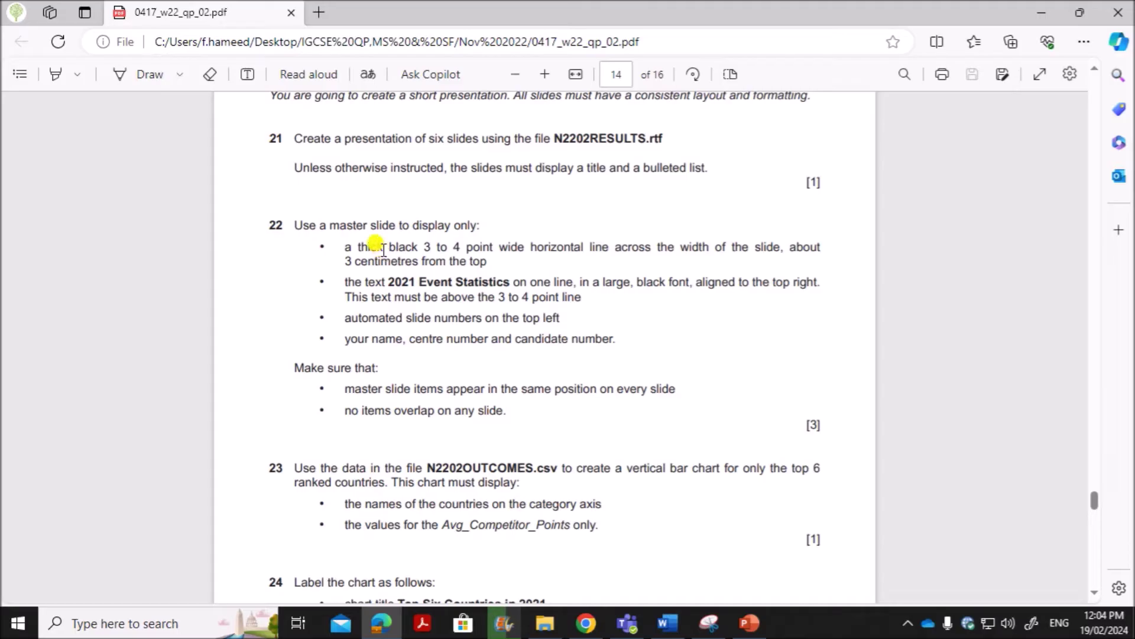
drag(385, 249, 804, 249)
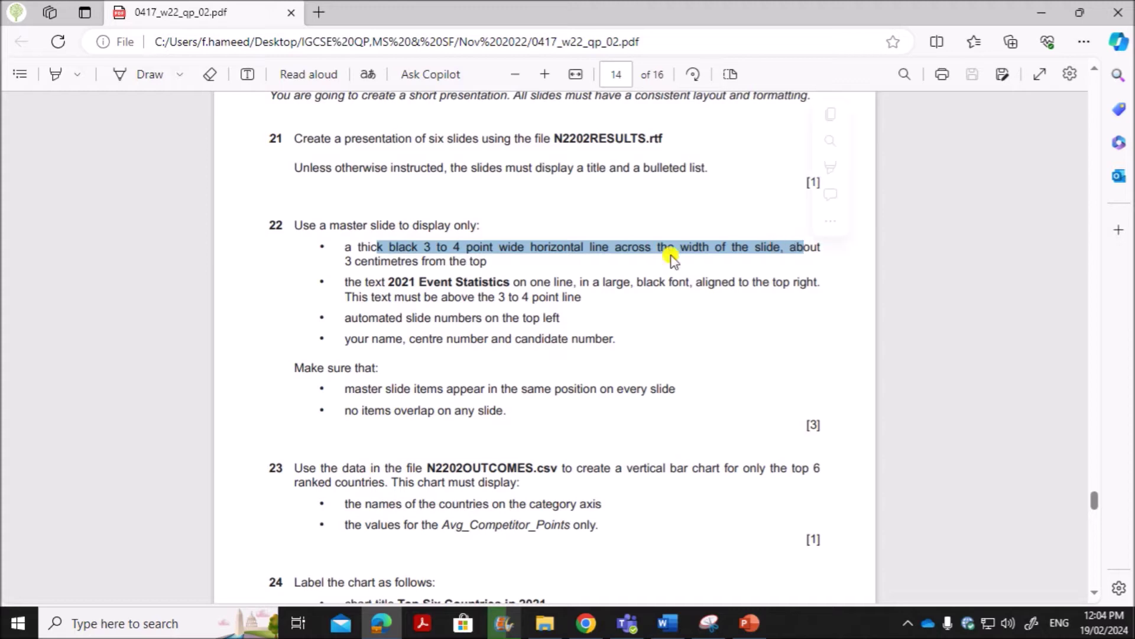
- Switch to PowerPoint, lower the top edge of the master's body placeholder and move the slightly shortened title placeholder down to meet it
click(749, 622)
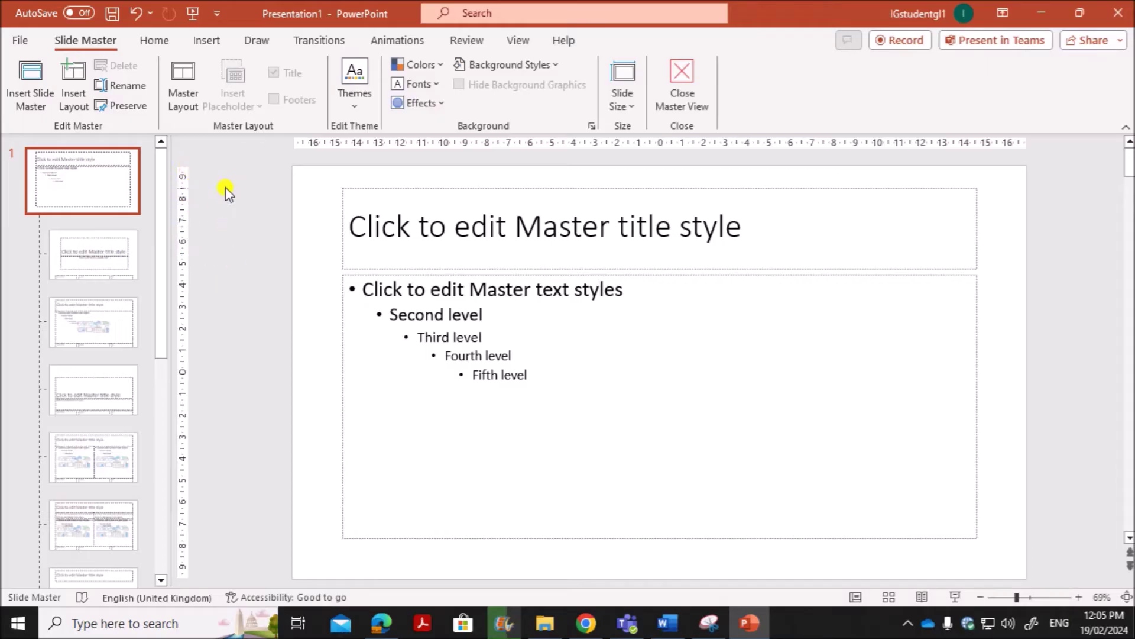
click(517, 40)
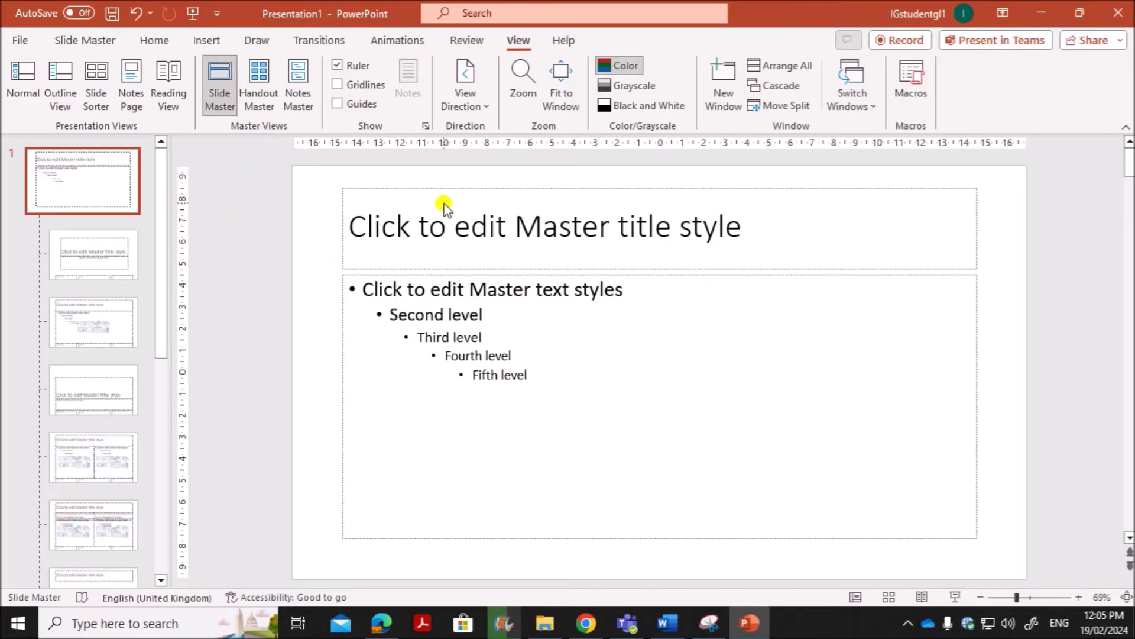
click(532, 277)
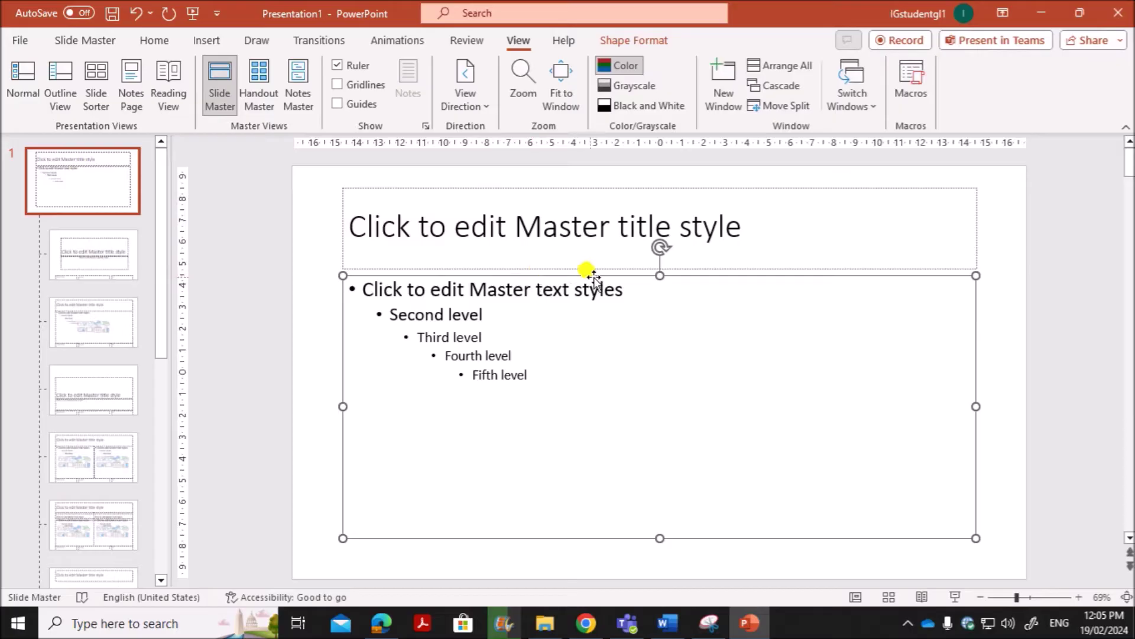
drag(658, 275, 659, 325)
drag(626, 260, 627, 315)
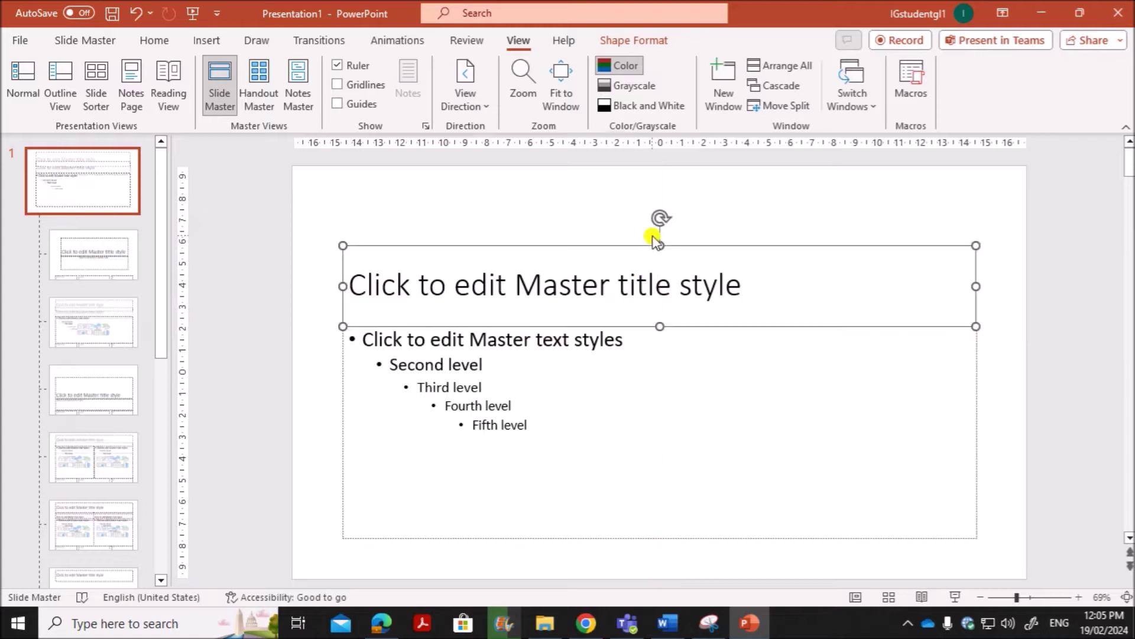
drag(659, 246, 657, 258)
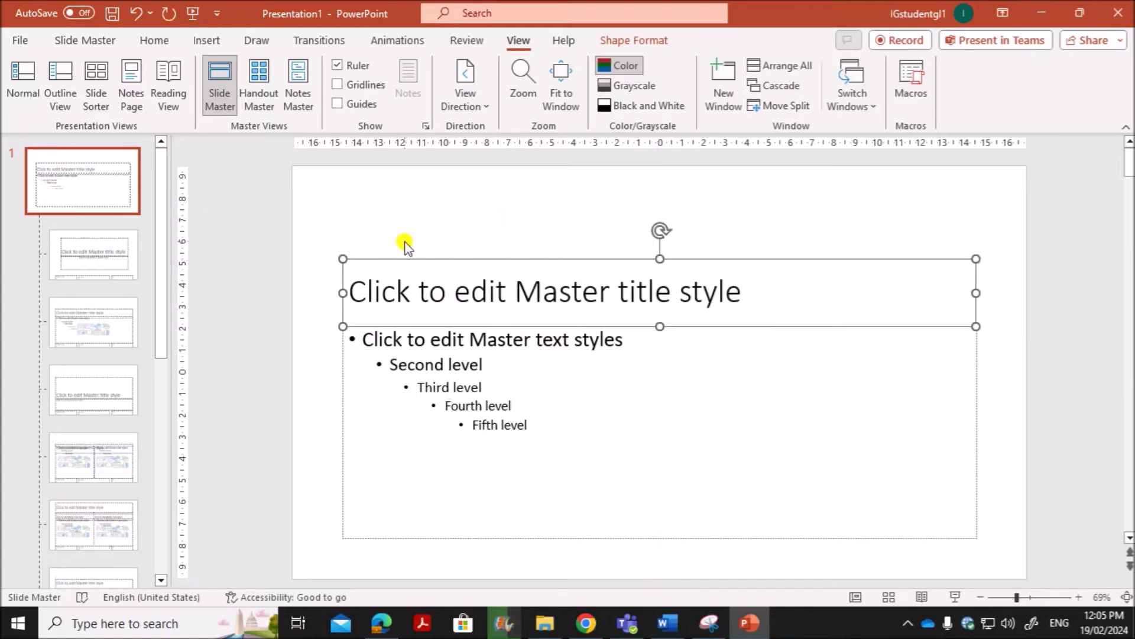
drag(660, 258, 660, 252)
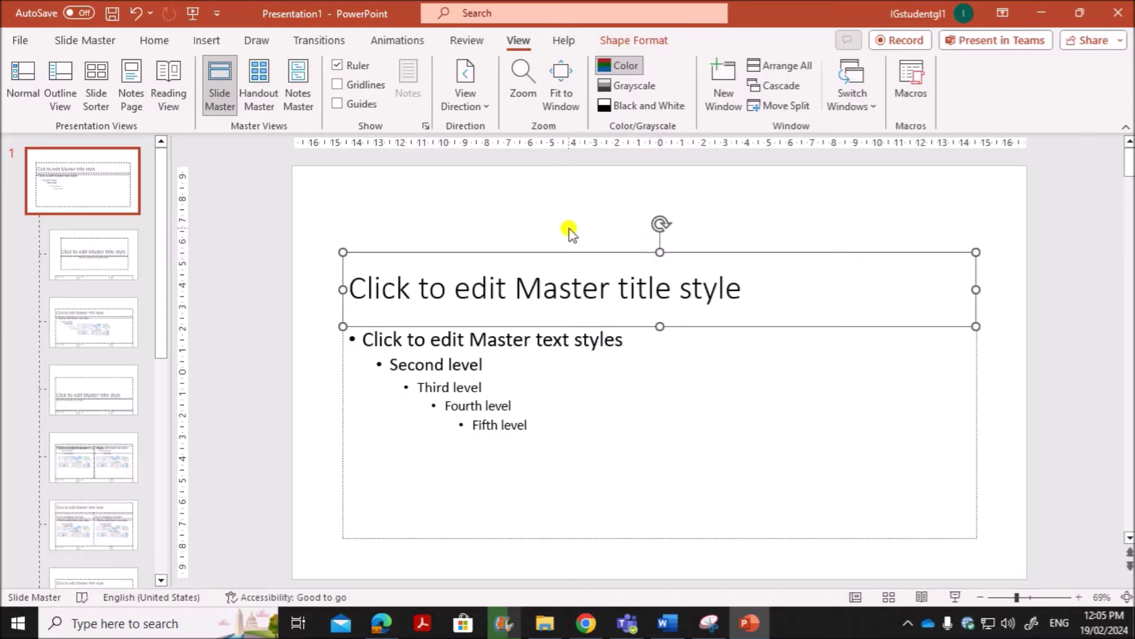
- Draw a straight horizontal line 33.87 cm long across the full width of the master slide, about 3 cm from its top edge
click(198, 43)
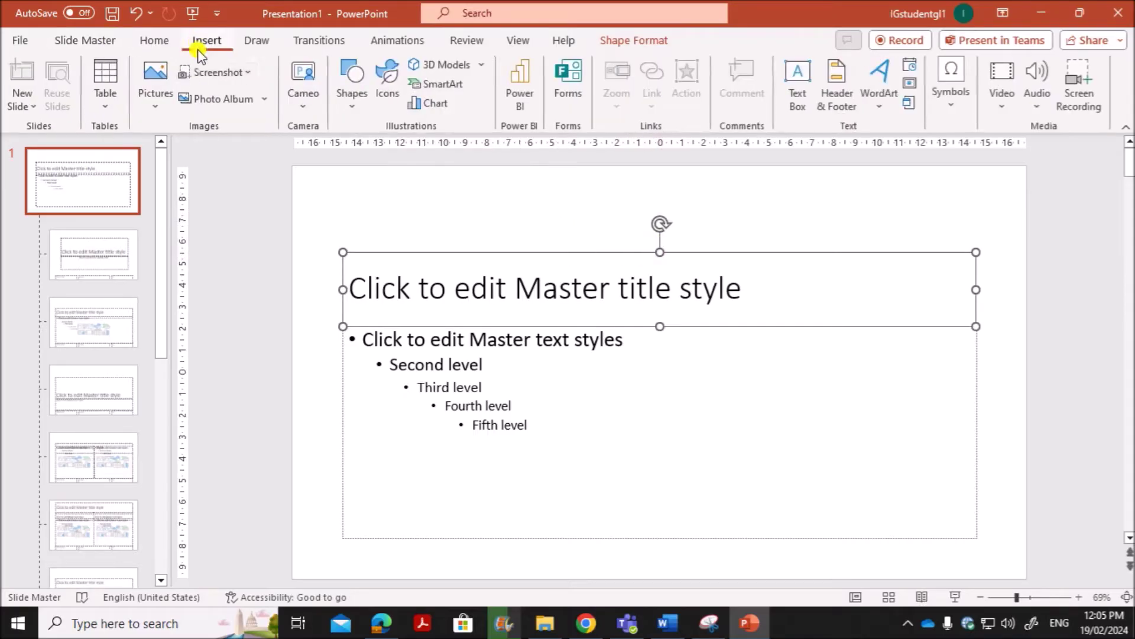
click(350, 112)
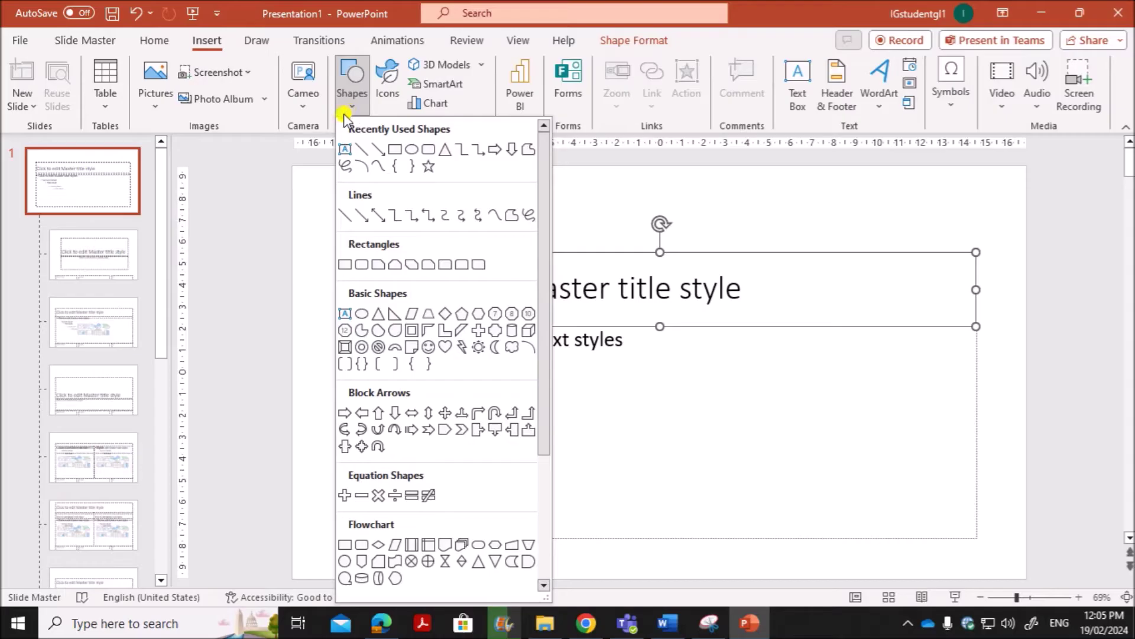
click(361, 149)
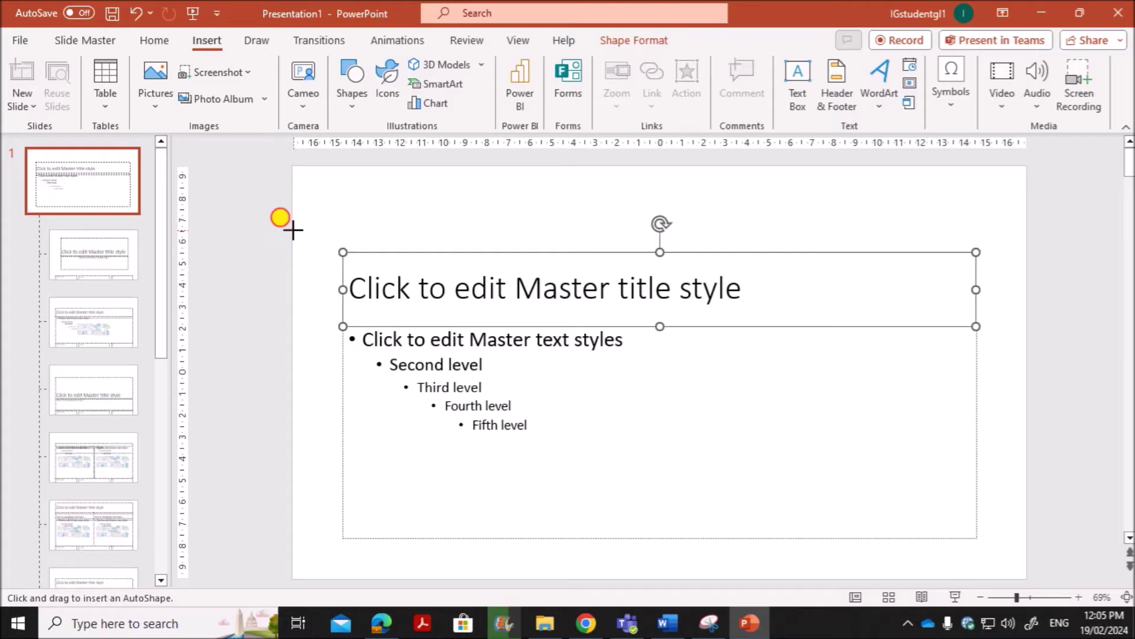
drag(293, 230, 1026, 227)
- Check the line requirement in the exam paper in Edge, and format the master slide's line in PowerPoint as 3 pt and black
click(384, 624)
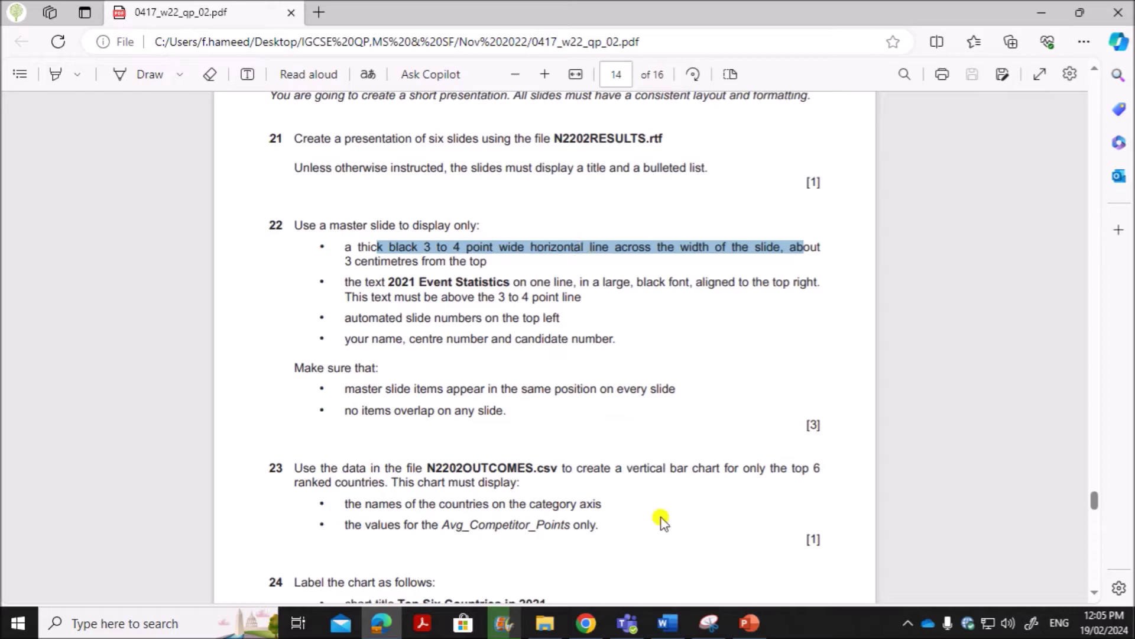
click(749, 622)
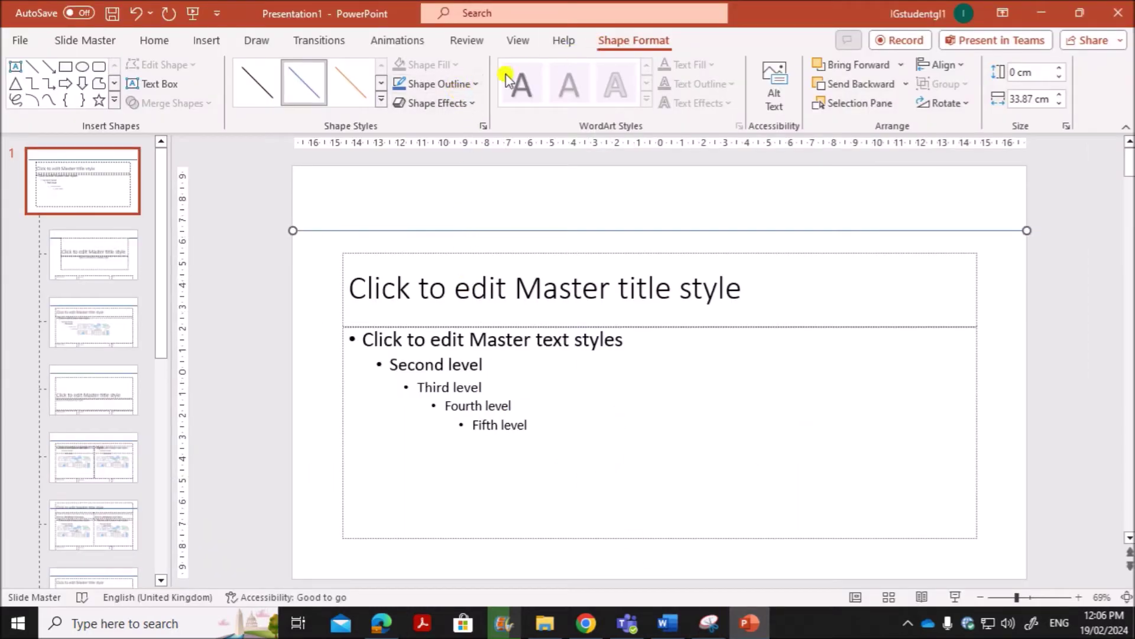
click(471, 86)
mouse_move(481, 338)
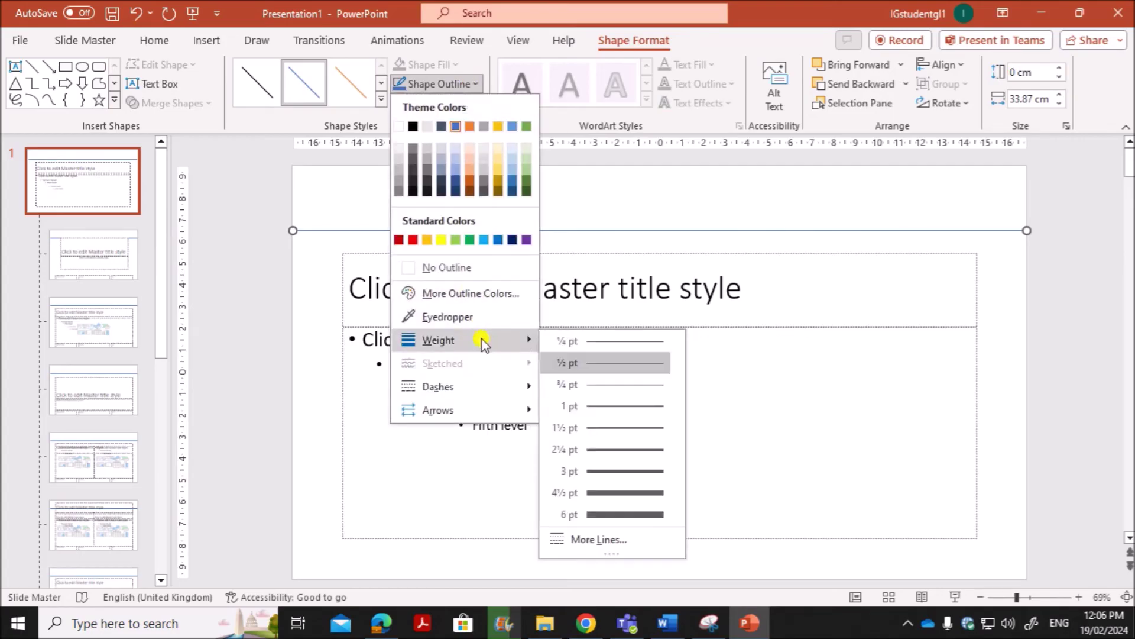
click(626, 470)
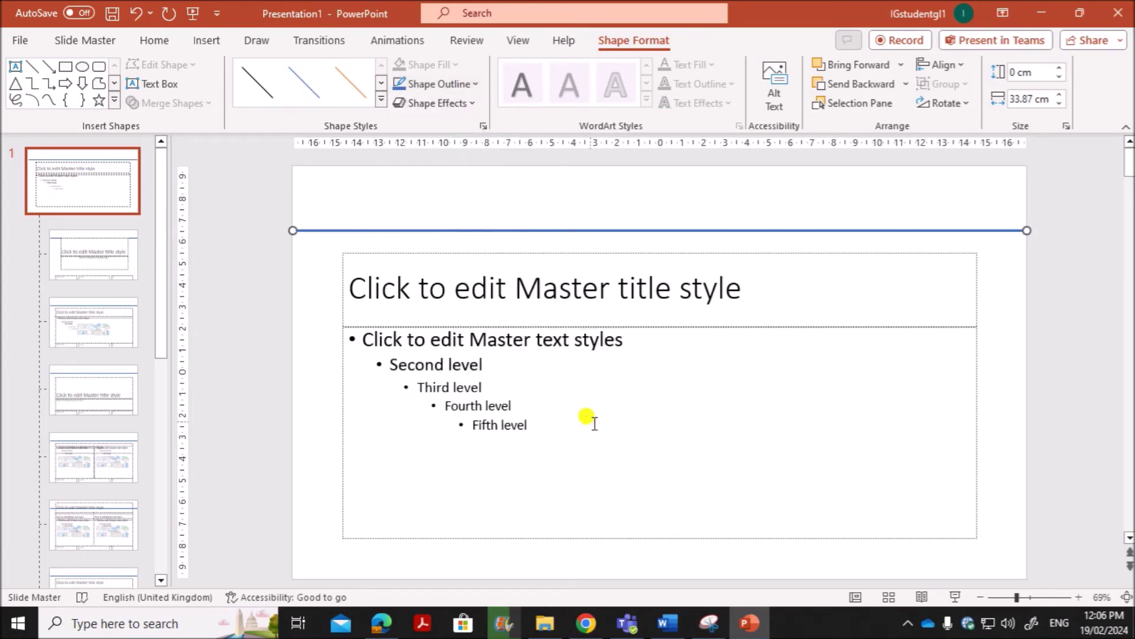
click(450, 84)
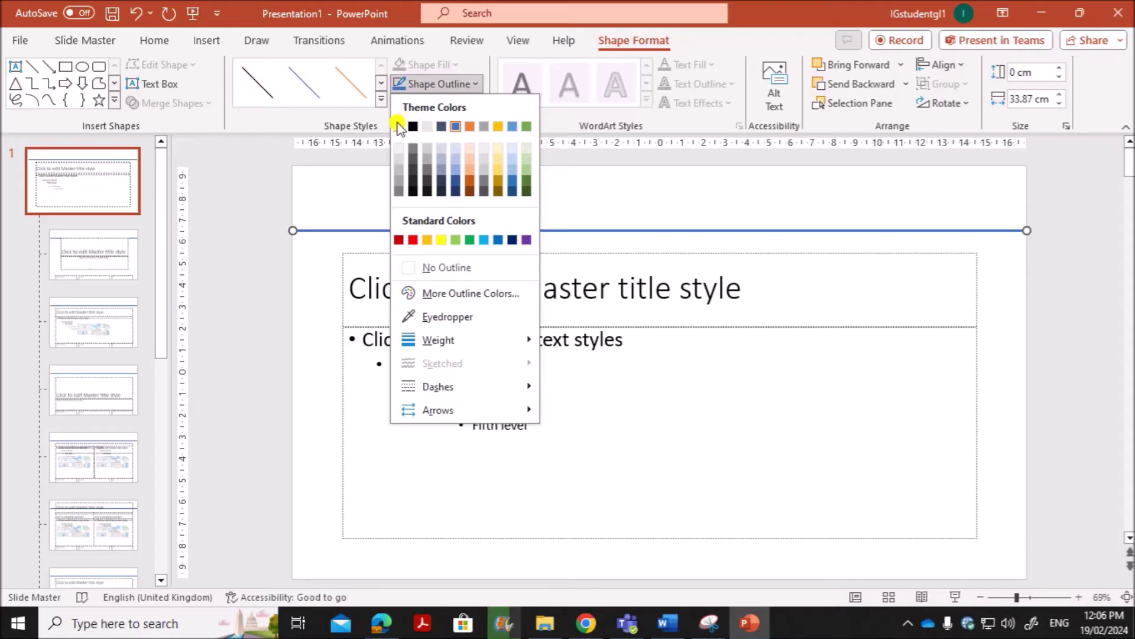
click(419, 124)
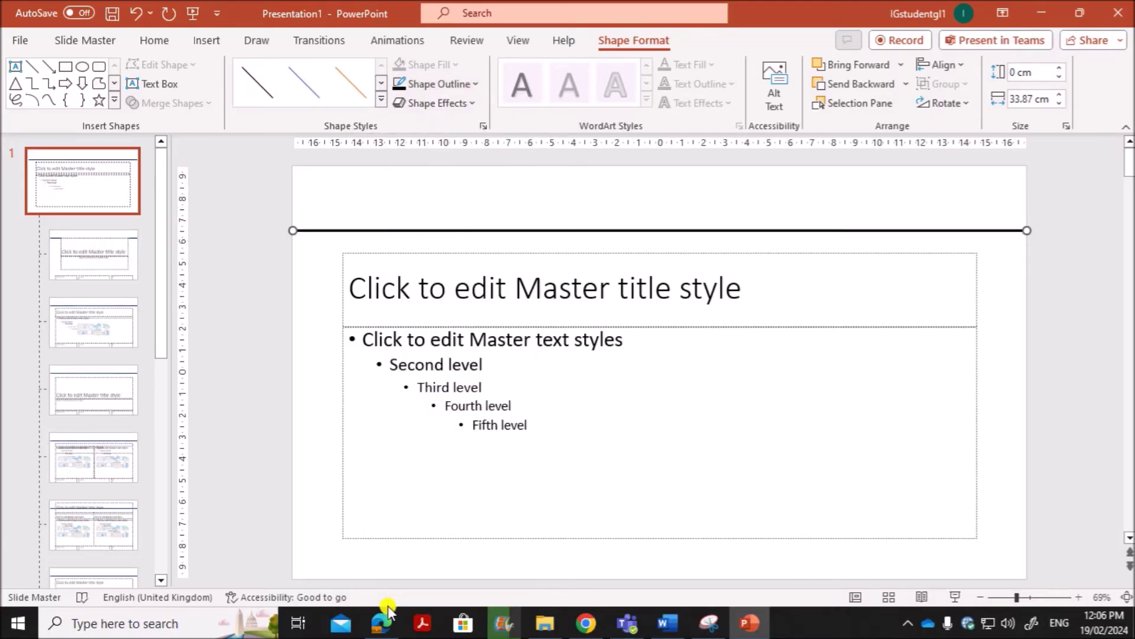
- Switch to the exam paper in Edge and copy the text "2021 Event Statistics" from question 22
click(373, 620)
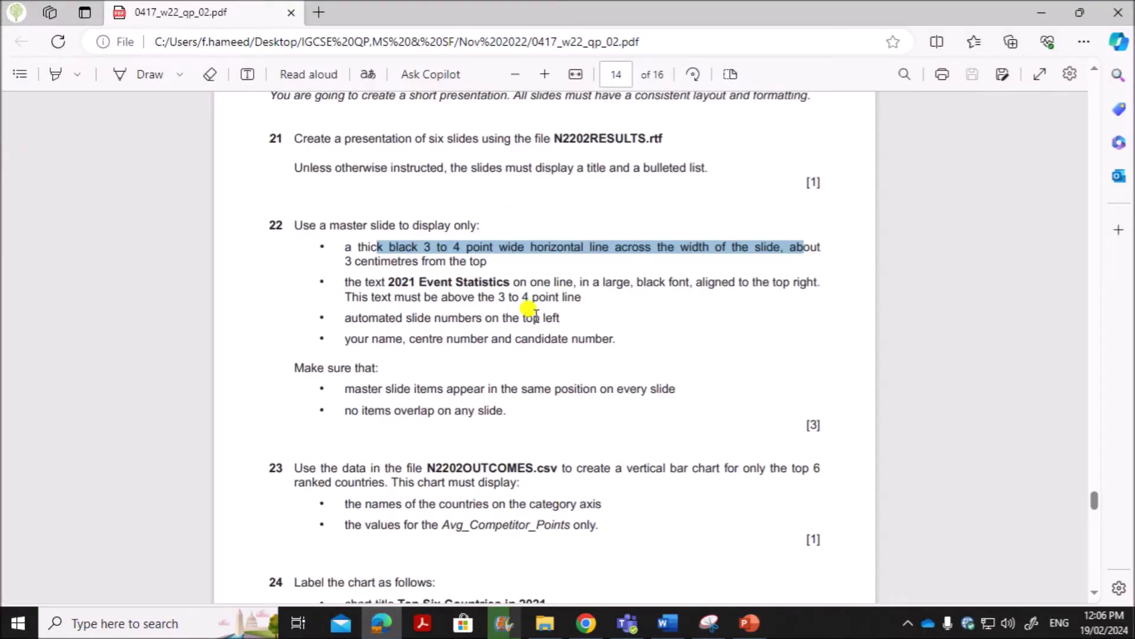
scroll(579, 357, down, 1)
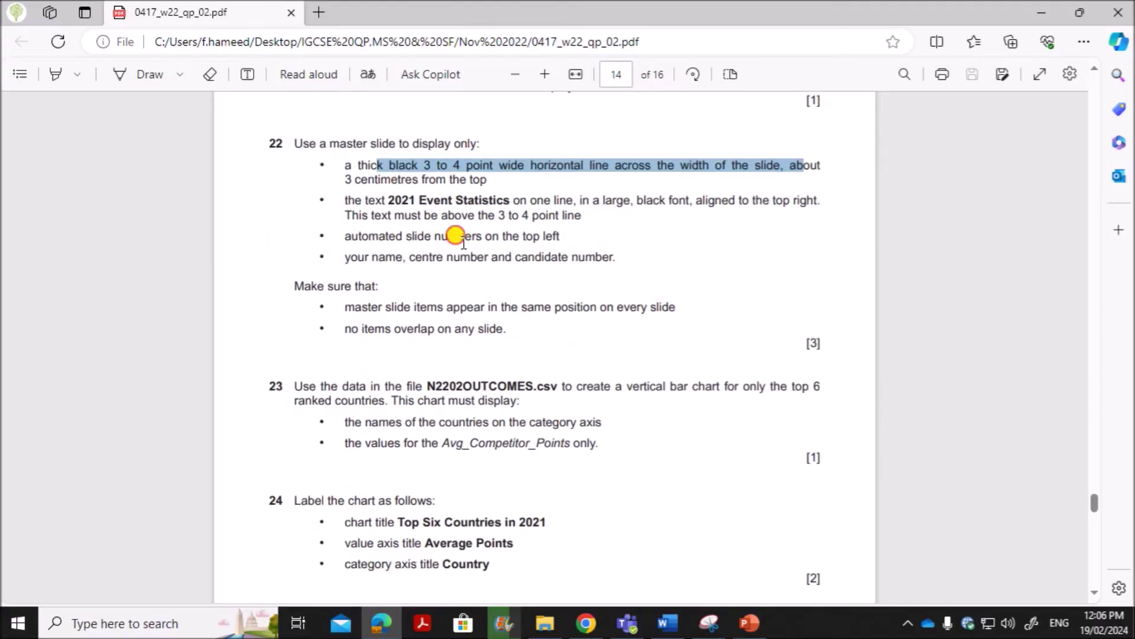
click(391, 205)
drag(389, 203, 507, 203)
key(ctrl+c)
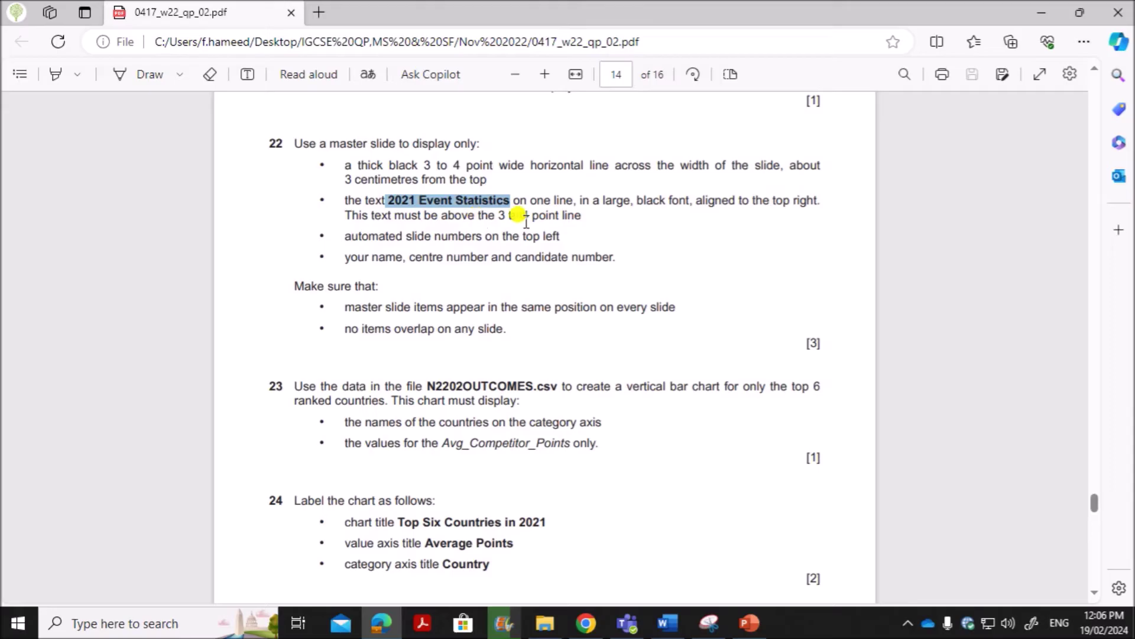
- Switch to PowerPoint, add a text box above the line on the right half of the master slide and paste "2021 Event Statistics" into it
click(741, 624)
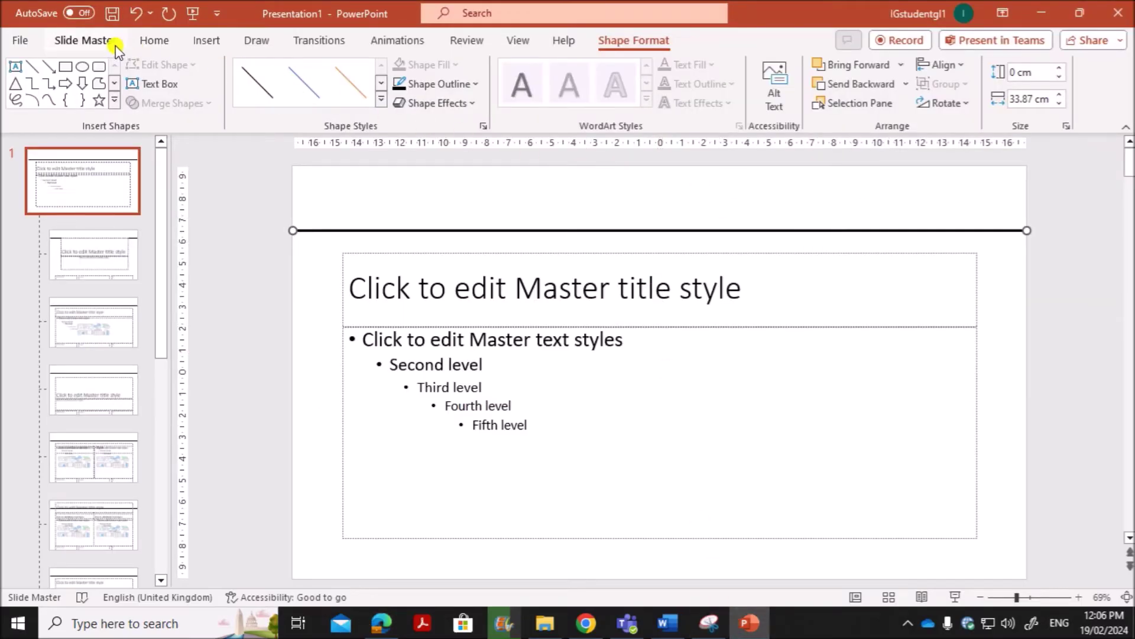
click(205, 41)
click(798, 83)
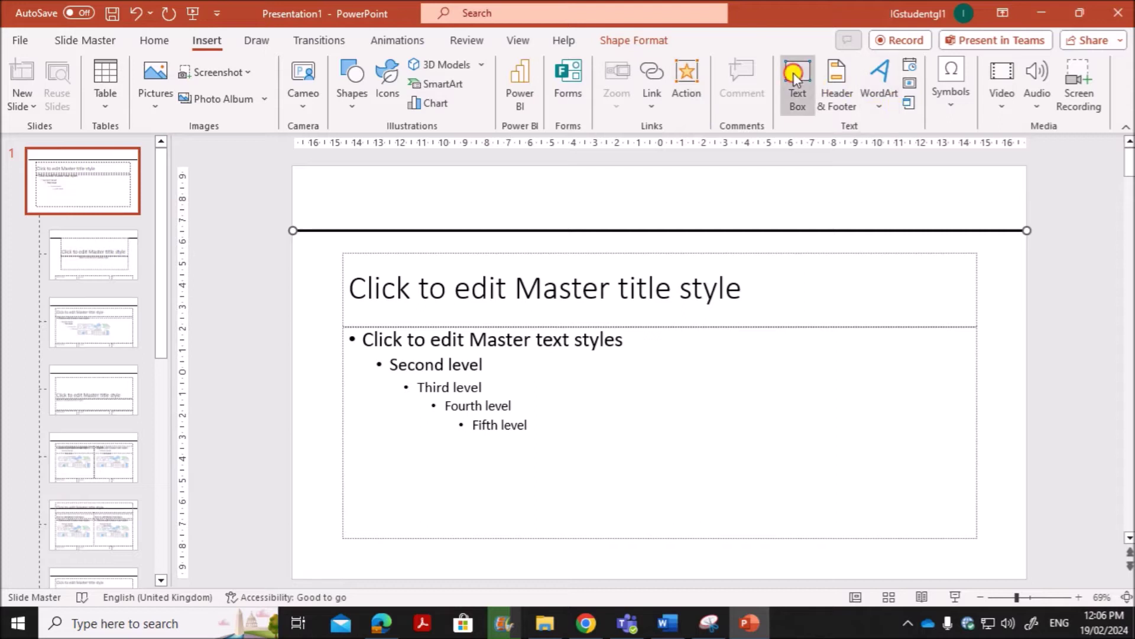
drag(673, 166, 1008, 223)
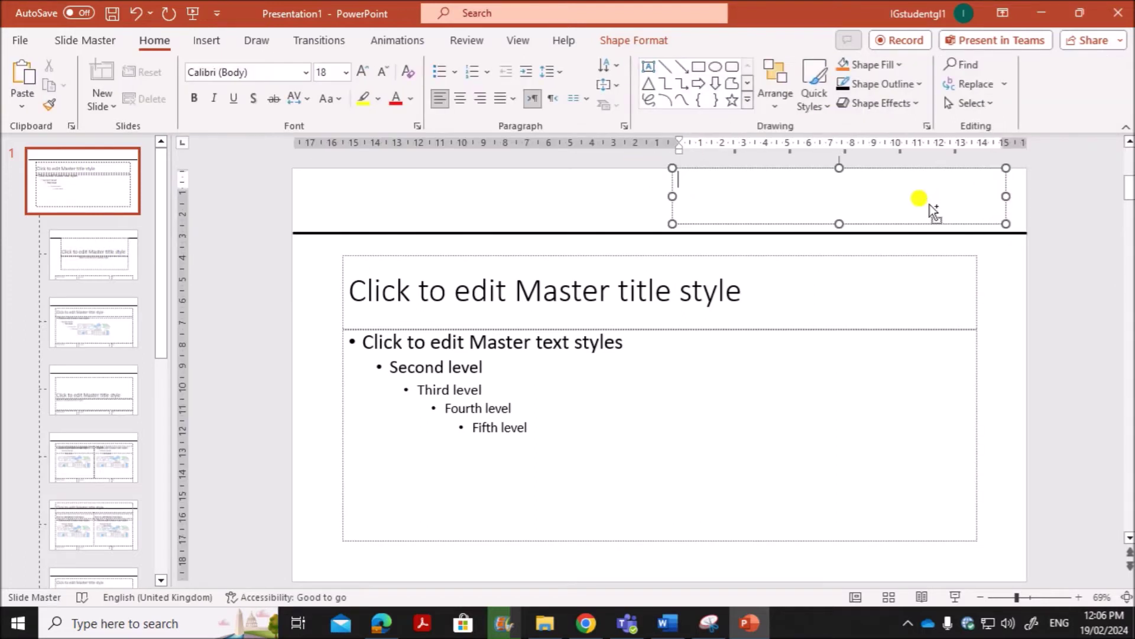
key(ctrl+v)
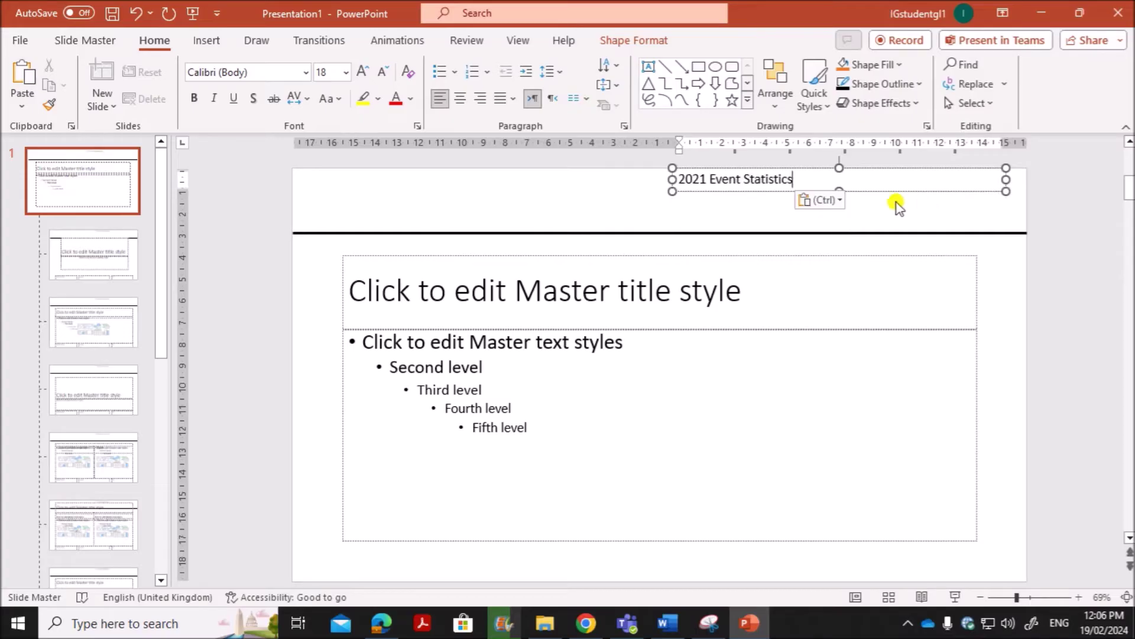
- Format the "2021 Event Statistics" text as right-aligned at 40 pt and move its box flush with the slide's right edge
click(879, 191)
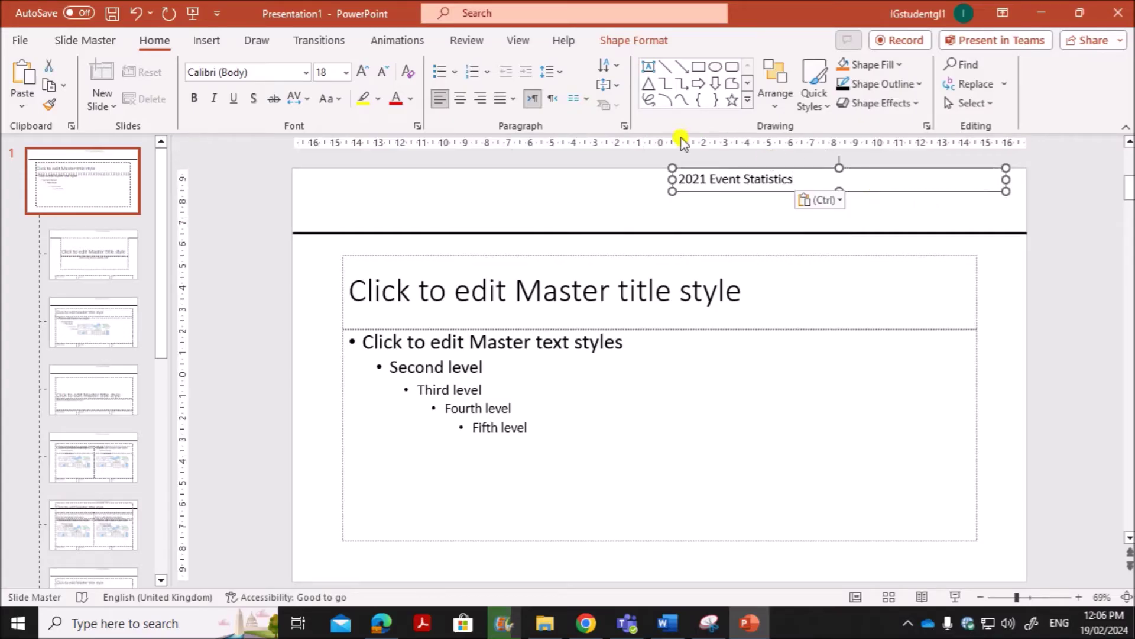
click(481, 101)
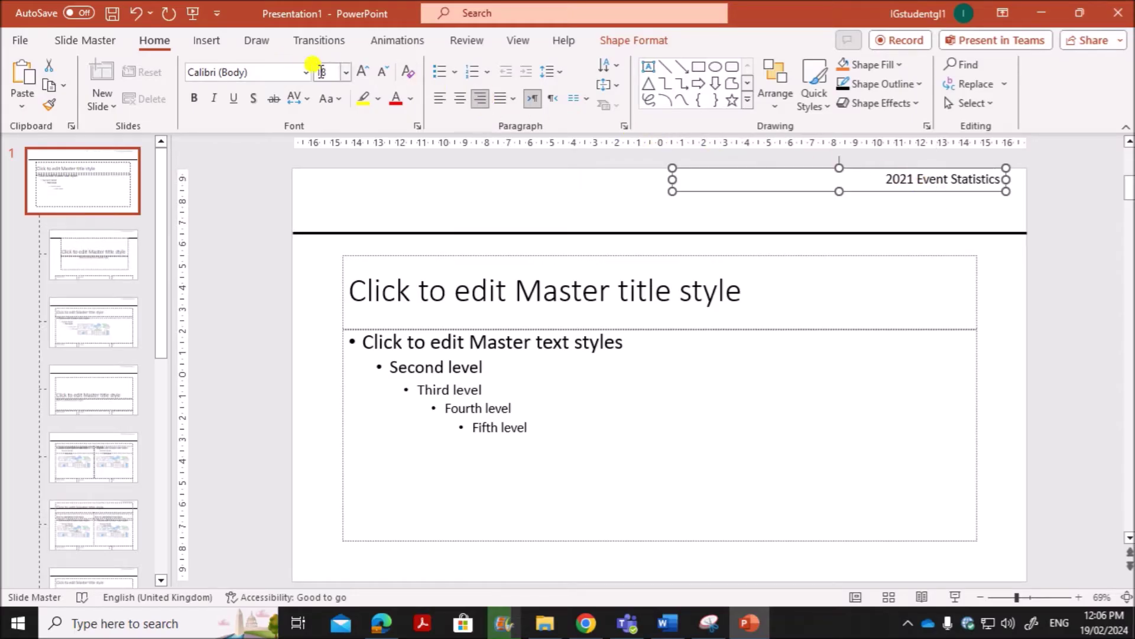
click(347, 72)
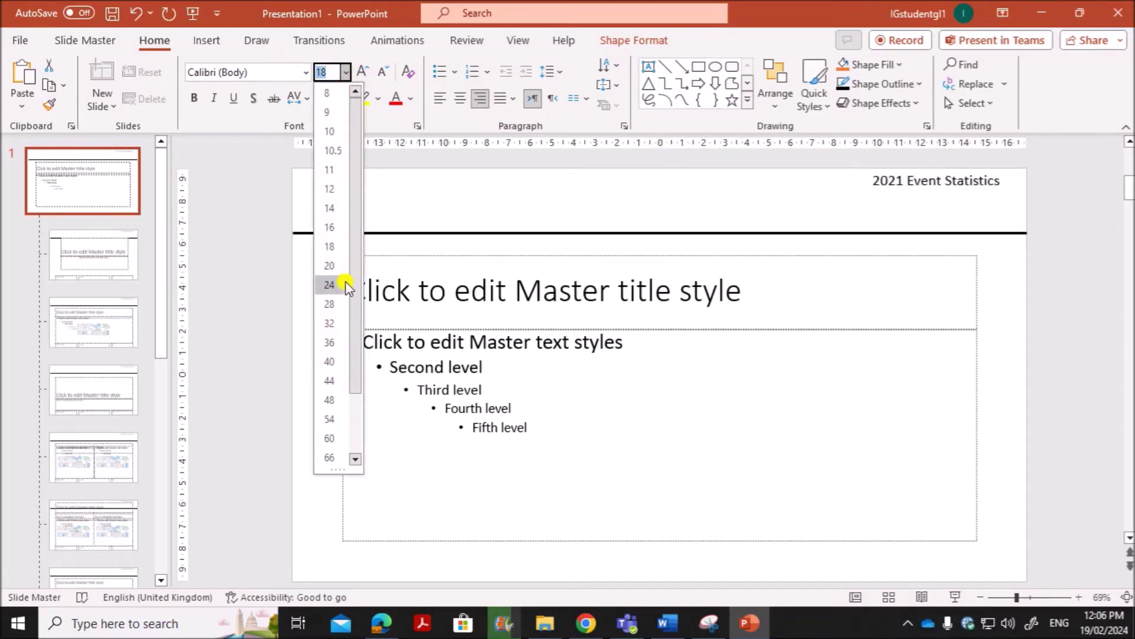
click(330, 362)
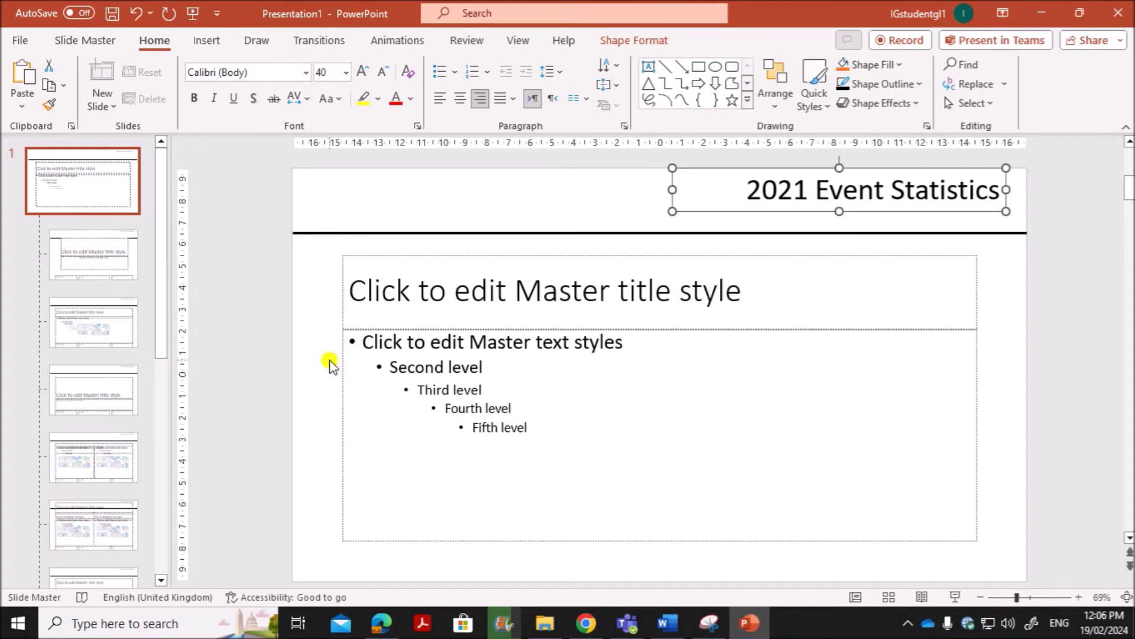
drag(882, 203, 902, 208)
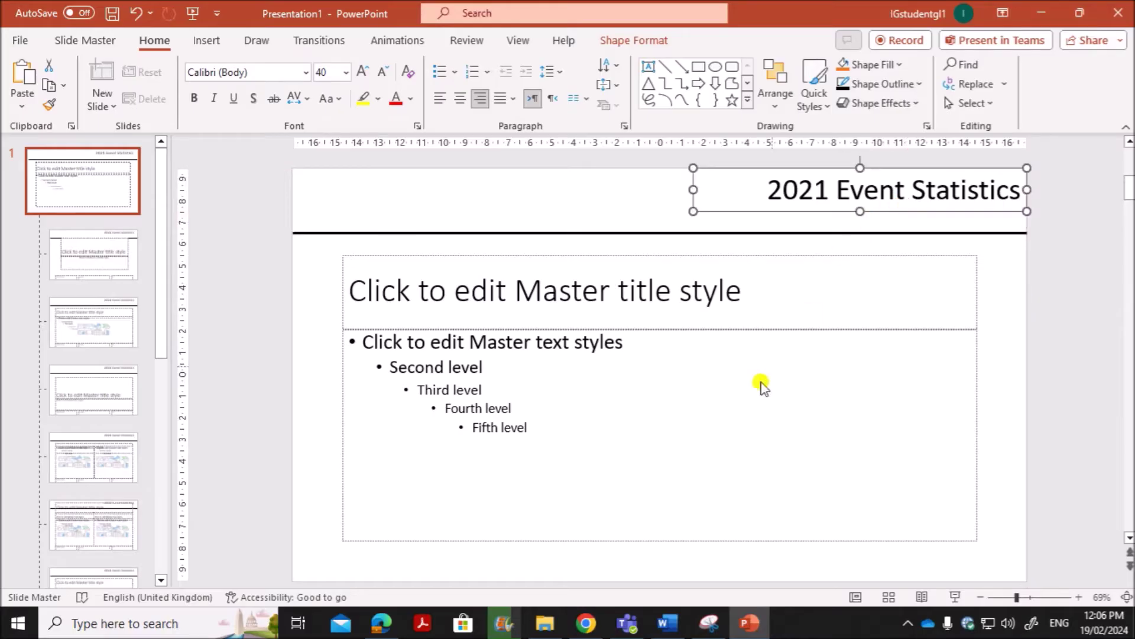
- Check the slide number requirement in Edge, and add a small text box with an automatic slide number in the master's upper-left corner in PowerPoint
click(383, 626)
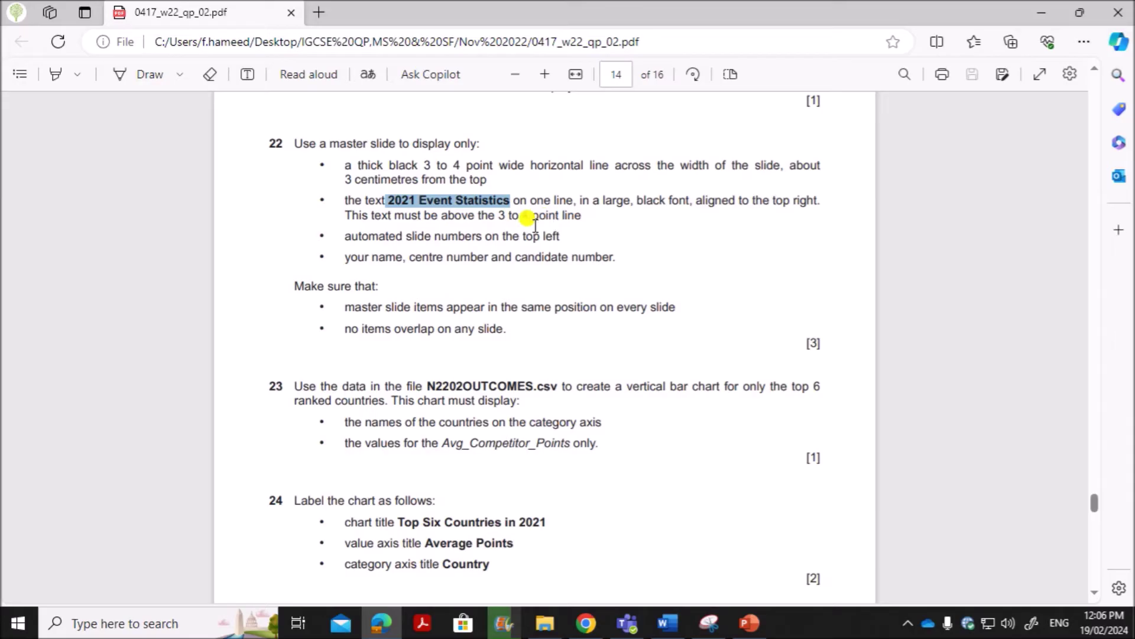
drag(404, 236, 556, 235)
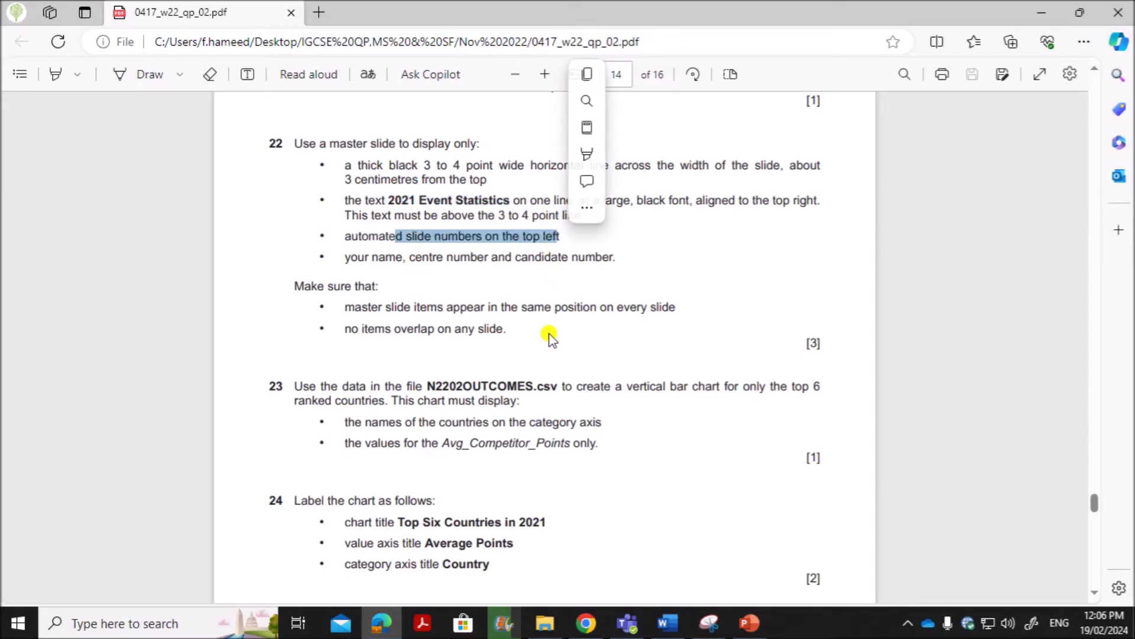
click(747, 624)
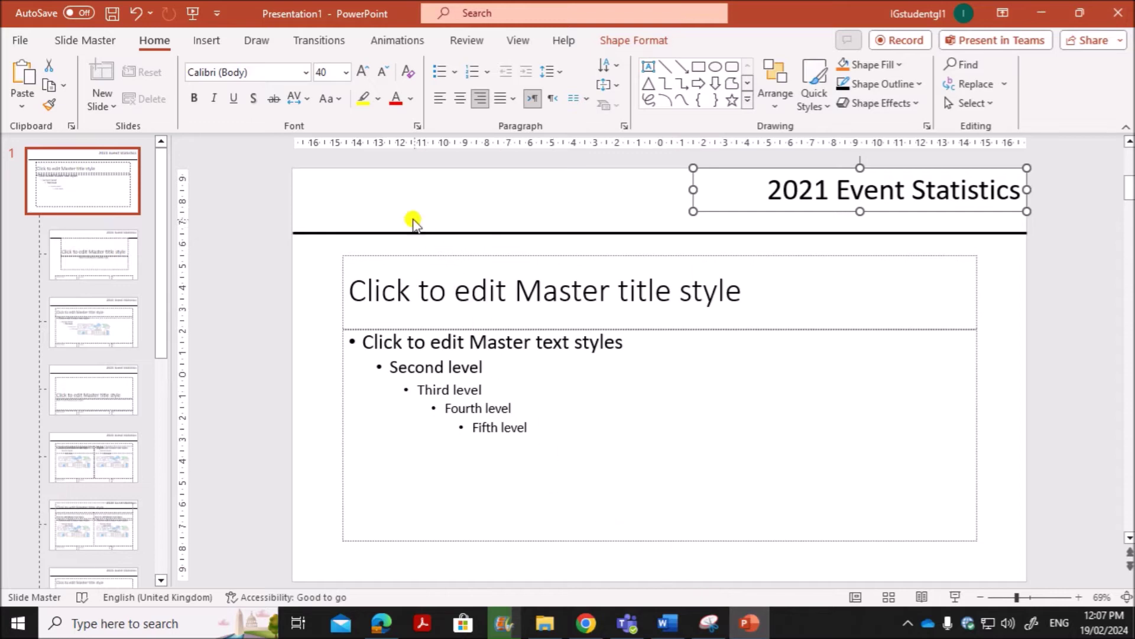
click(403, 210)
click(201, 39)
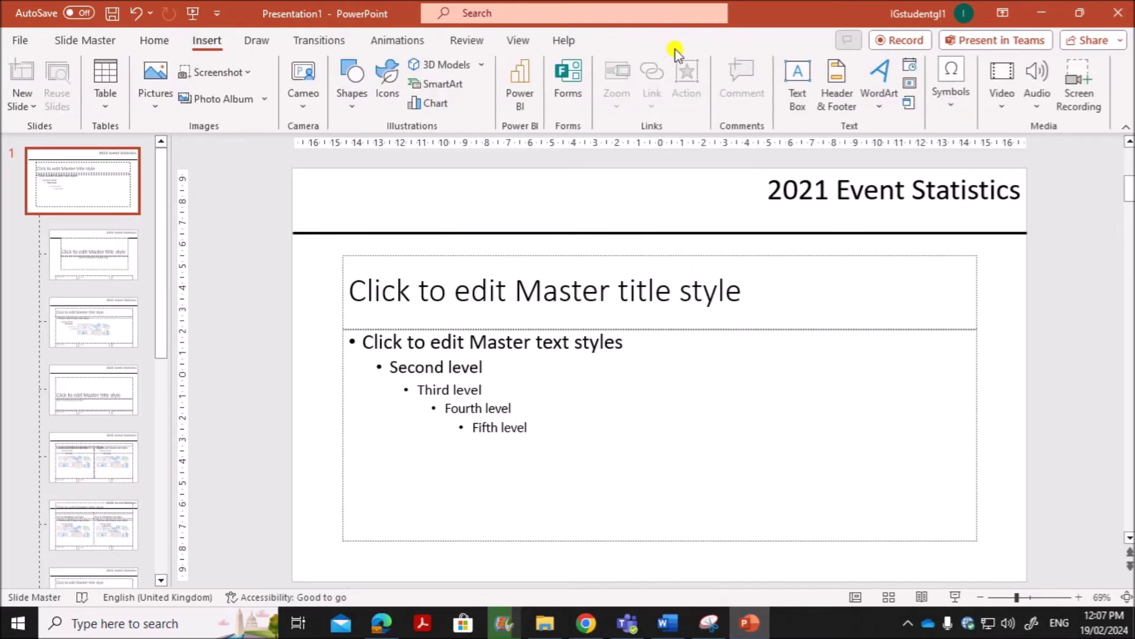
click(798, 89)
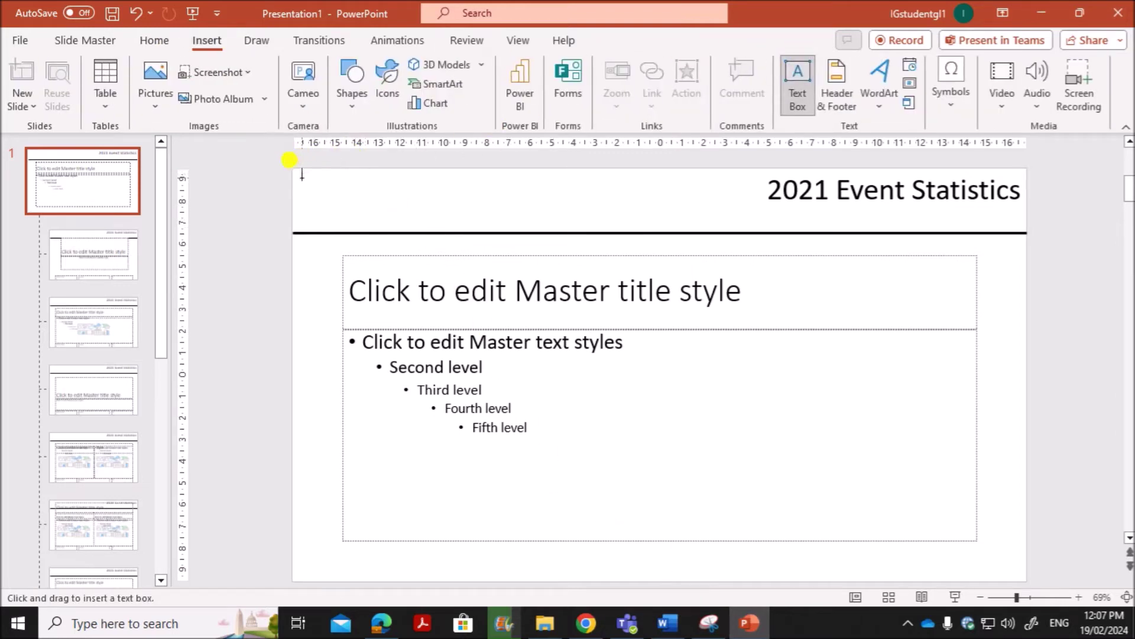
drag(301, 174, 334, 202)
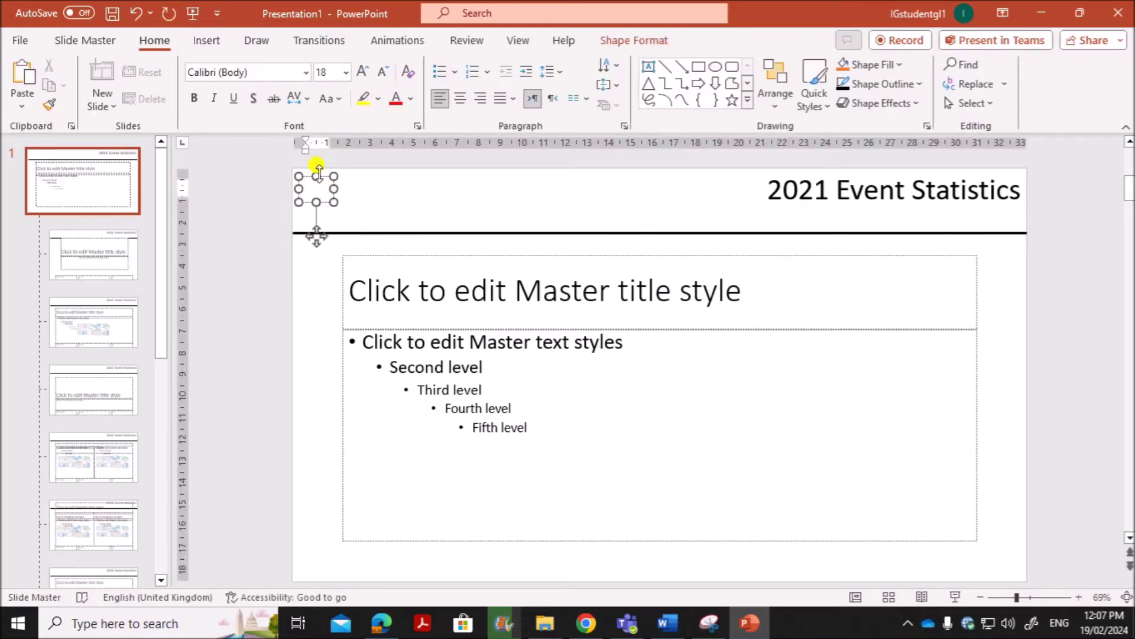
click(199, 38)
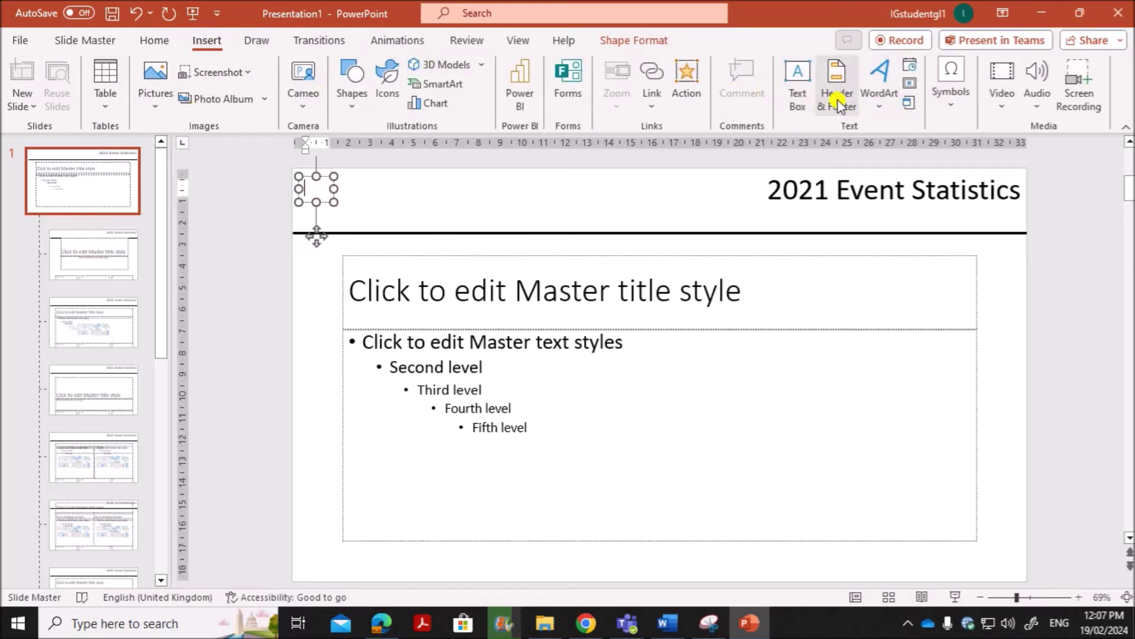
click(909, 83)
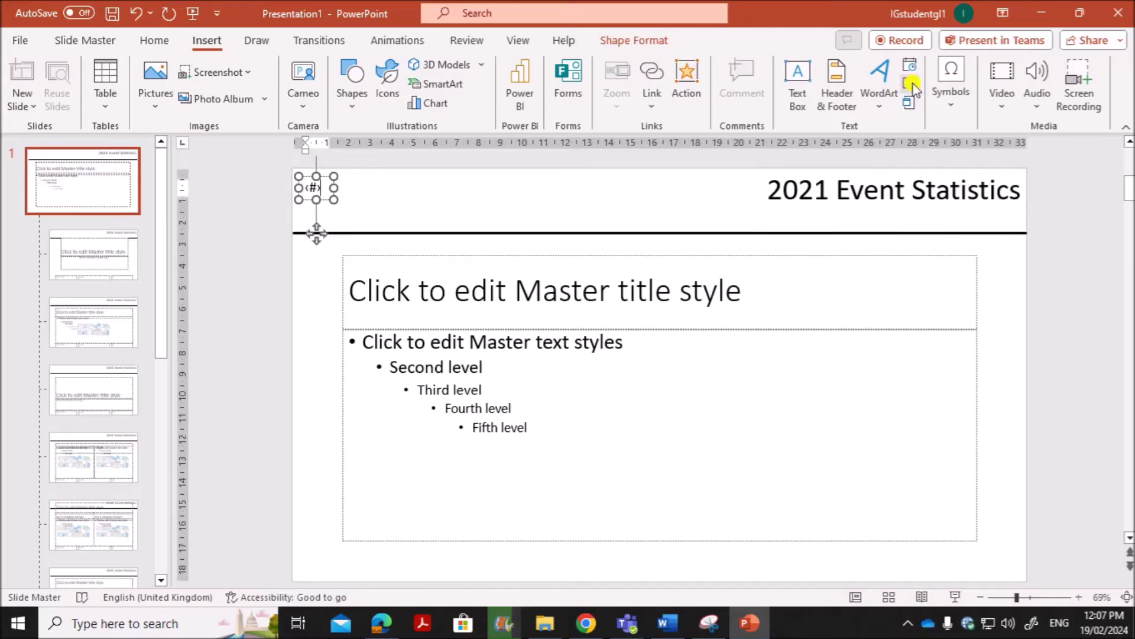
- Check the candidate details requirement in Edge, and in PowerPoint add a text box in the master's lower-left corner with the name, centre number and candidate number
click(396, 203)
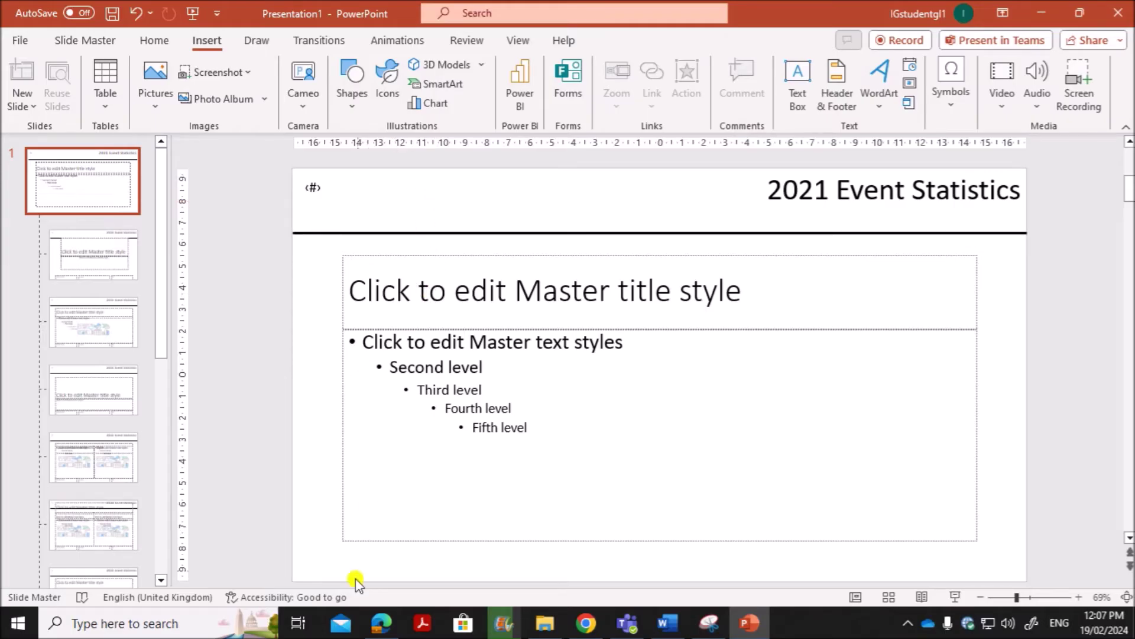
click(370, 631)
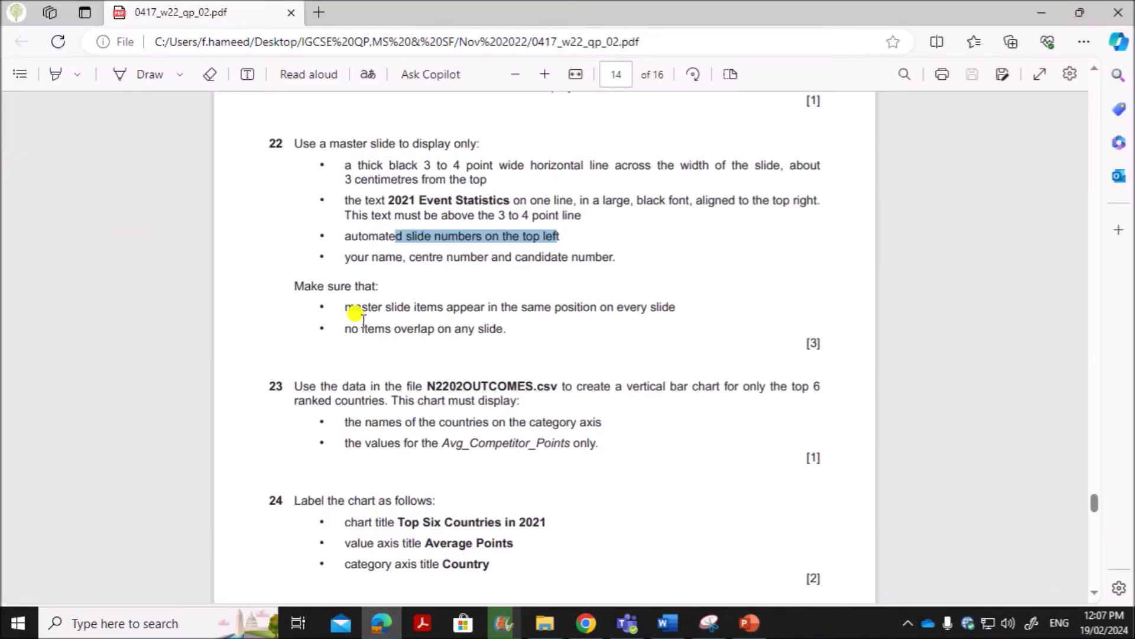
drag(351, 257, 616, 258)
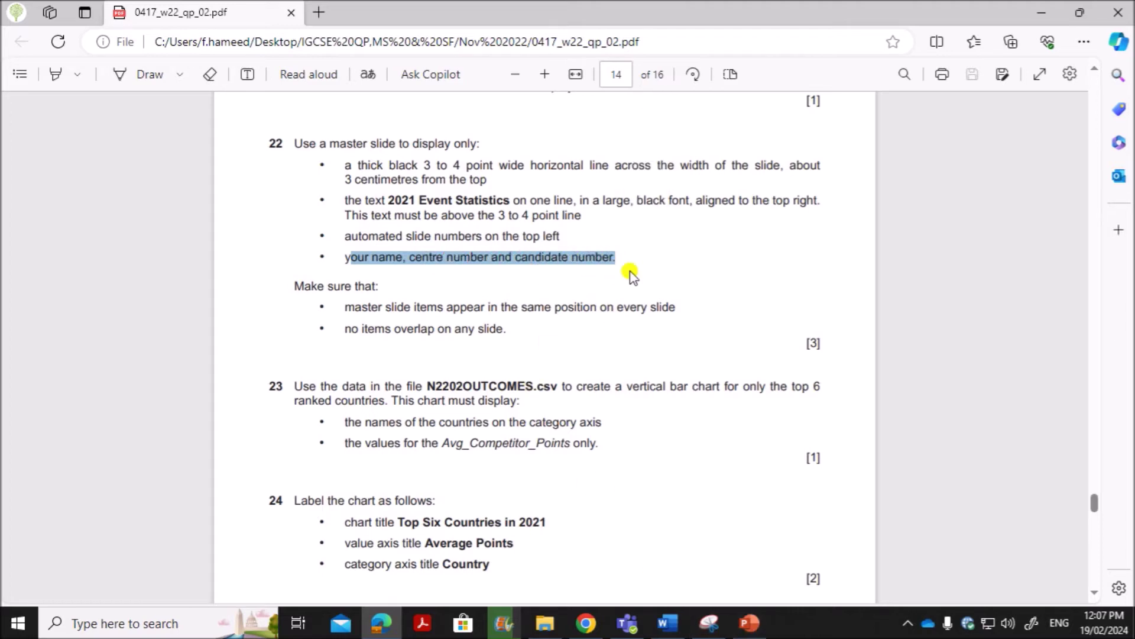
click(749, 622)
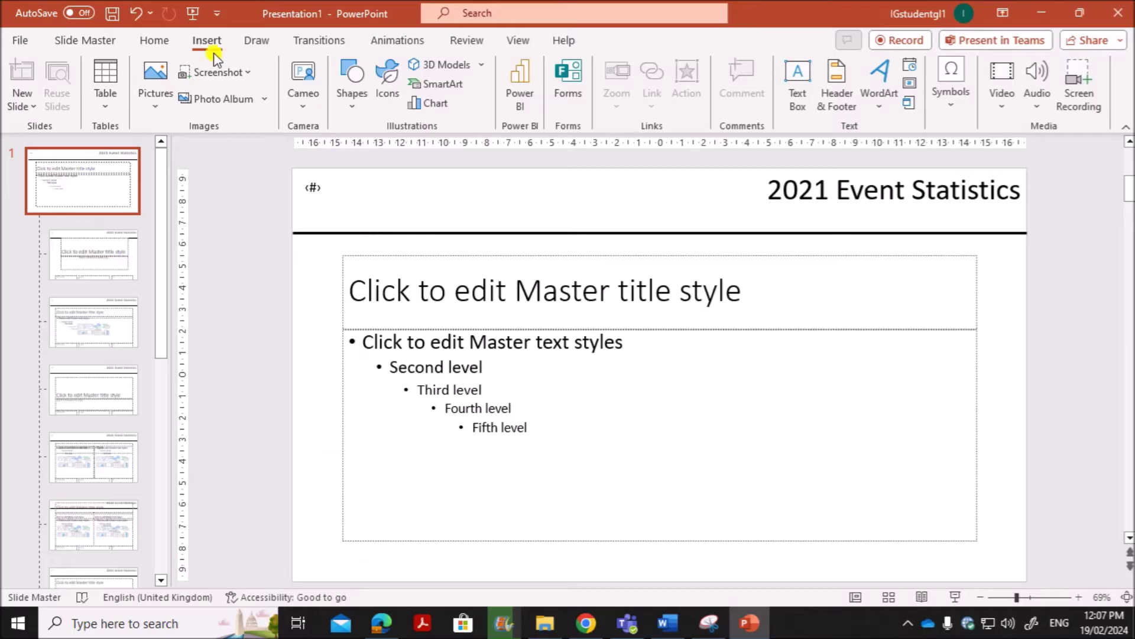
click(798, 87)
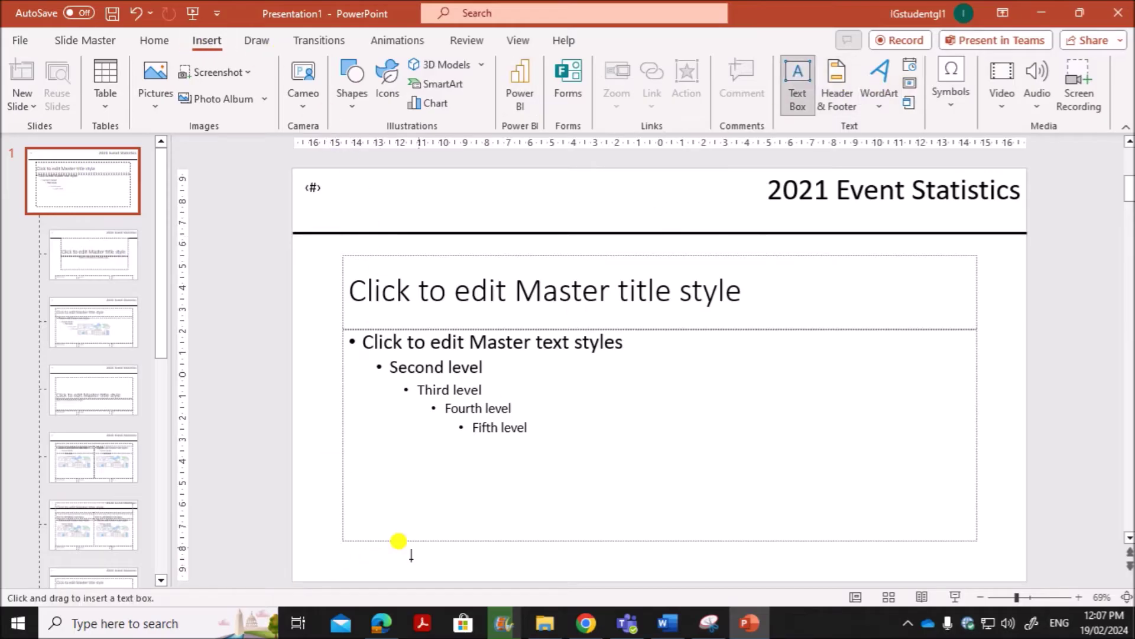
drag(303, 551, 469, 572)
text(Name,ZZ123,1234)
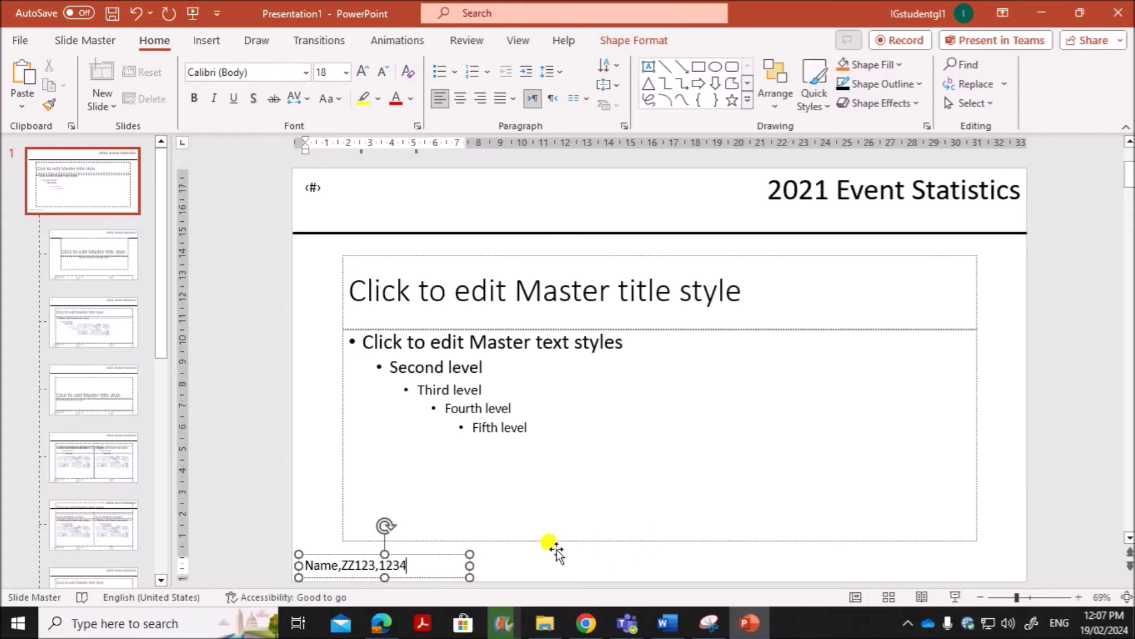
click(559, 577)
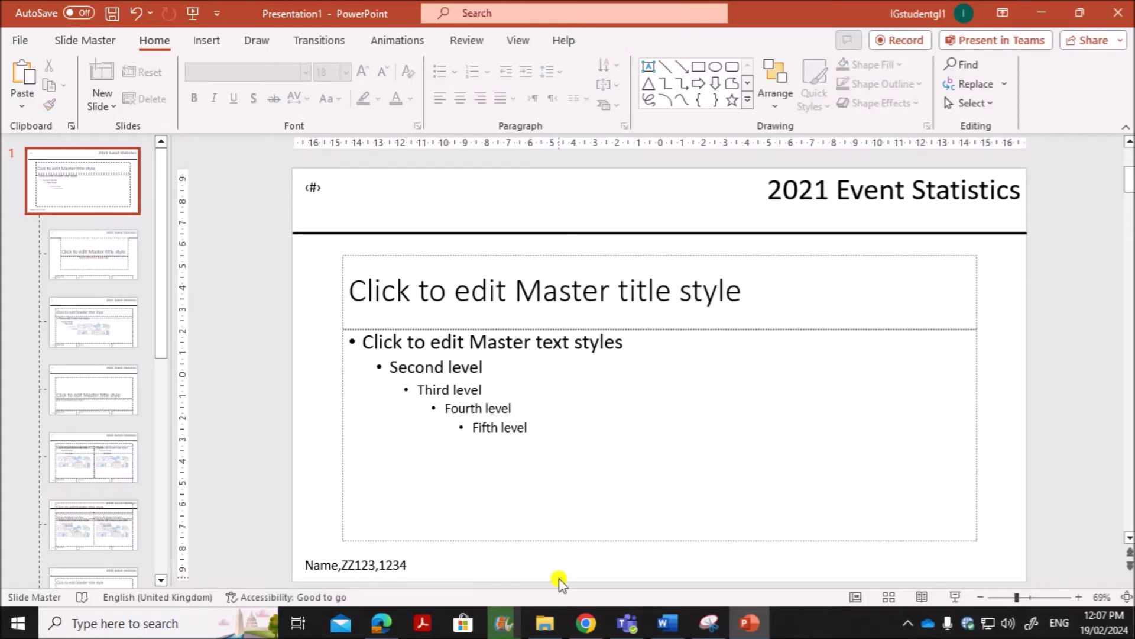
- Switch to Edge and review question 22's requirement that master slide items keep the same position on every slide
click(390, 629)
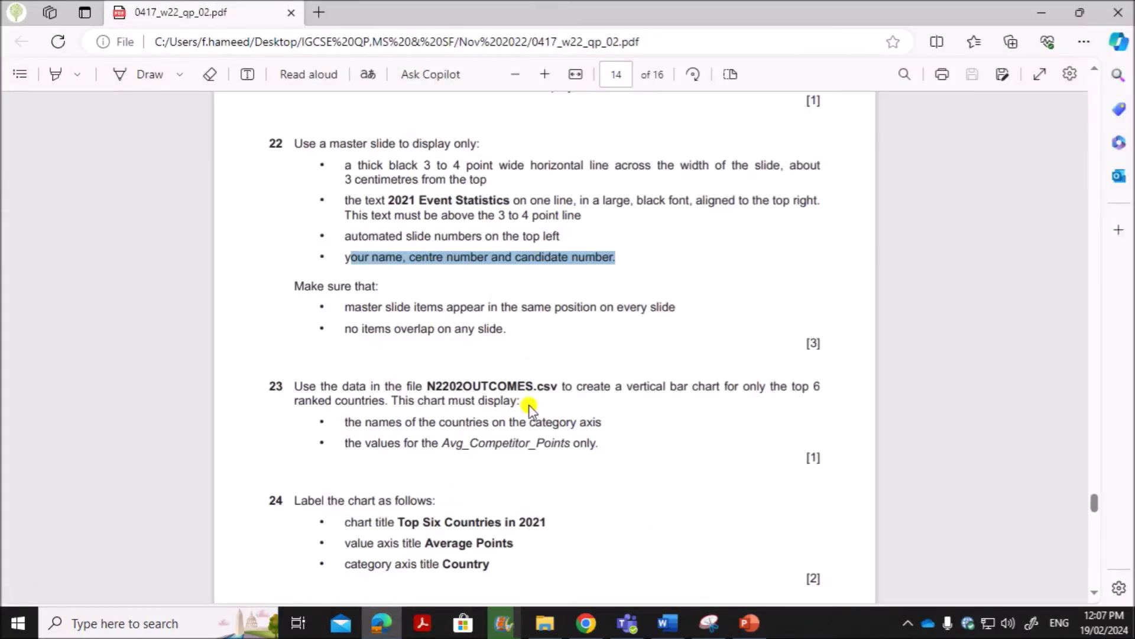
scroll(529, 404, down, 3)
drag(379, 226, 476, 247)
drag(418, 223, 679, 229)
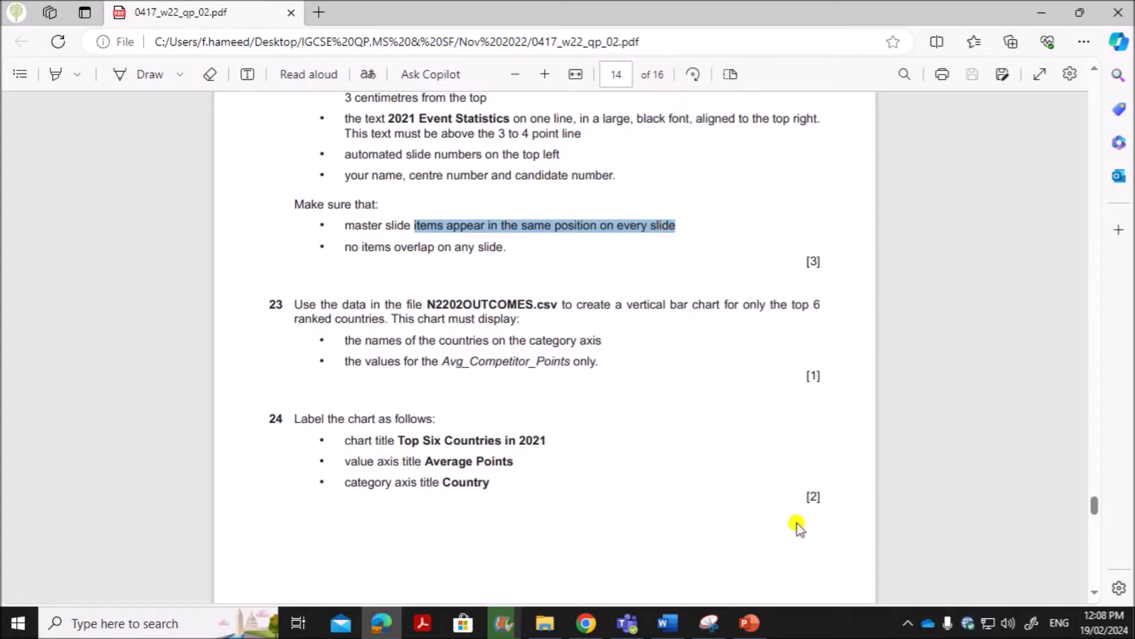
- Switch to PowerPoint, return from the slide master to Normal view and check the master items on slides 2 and 3
click(750, 623)
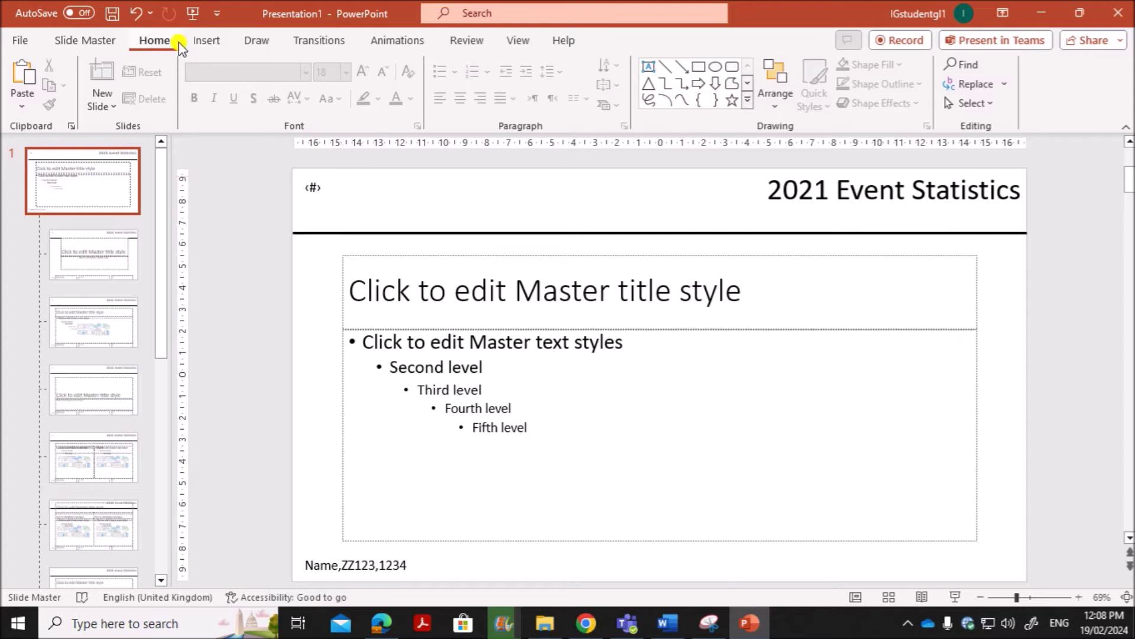
click(518, 40)
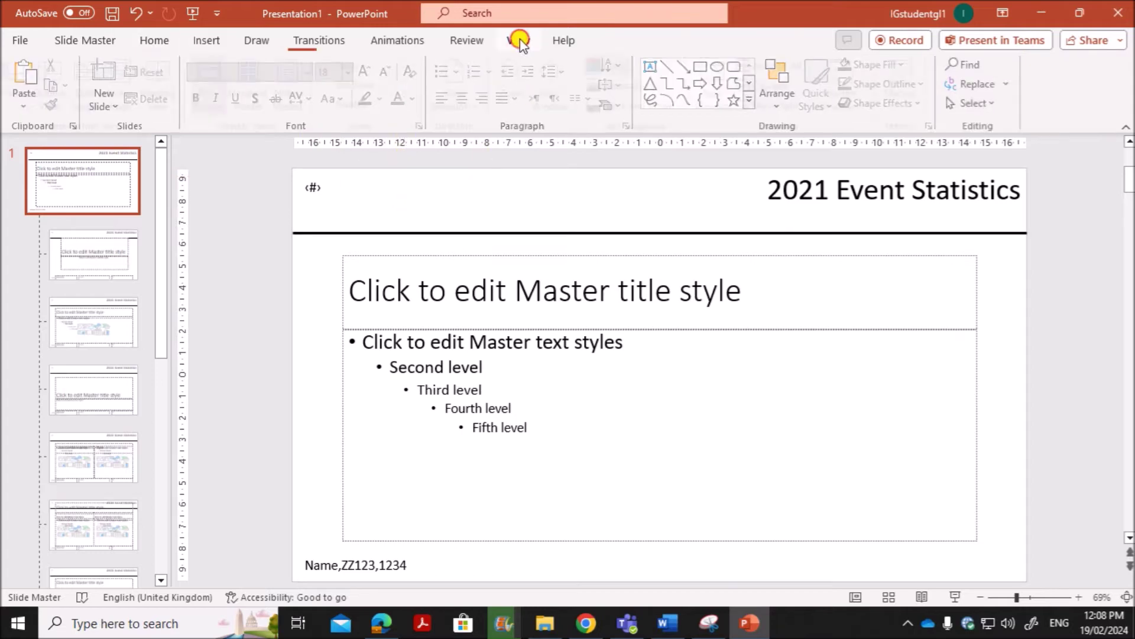
click(21, 85)
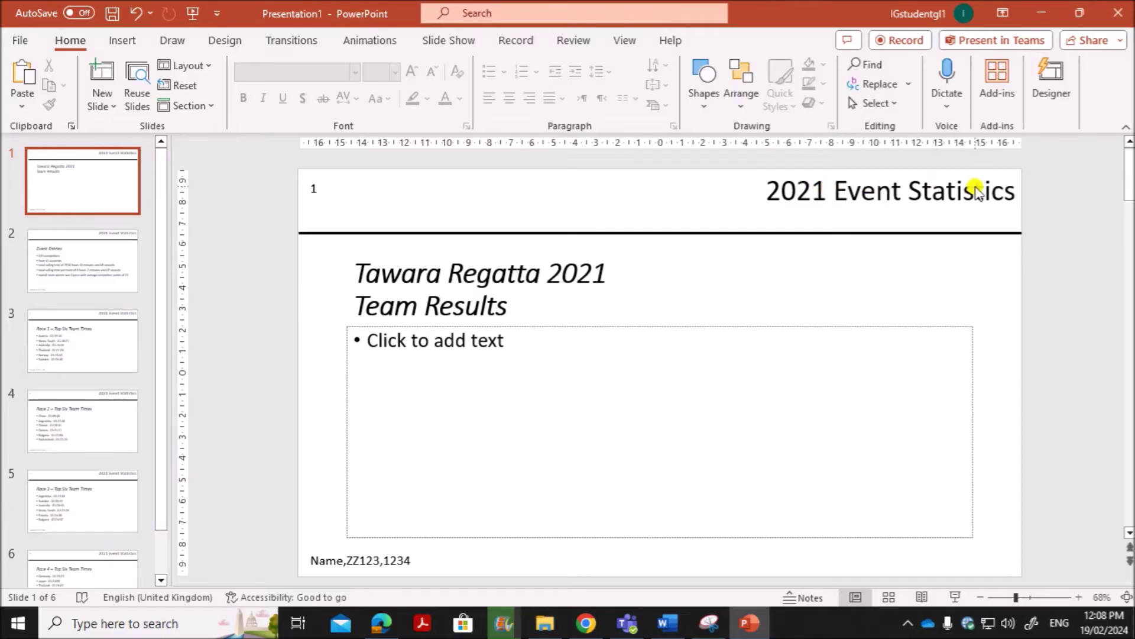
click(48, 278)
click(38, 362)
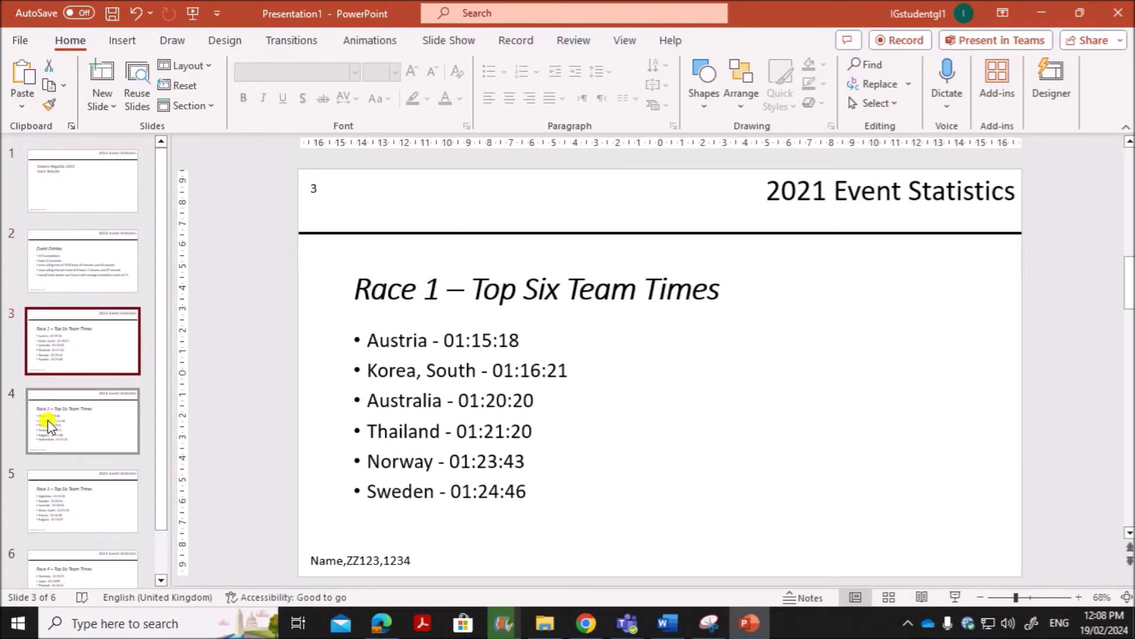
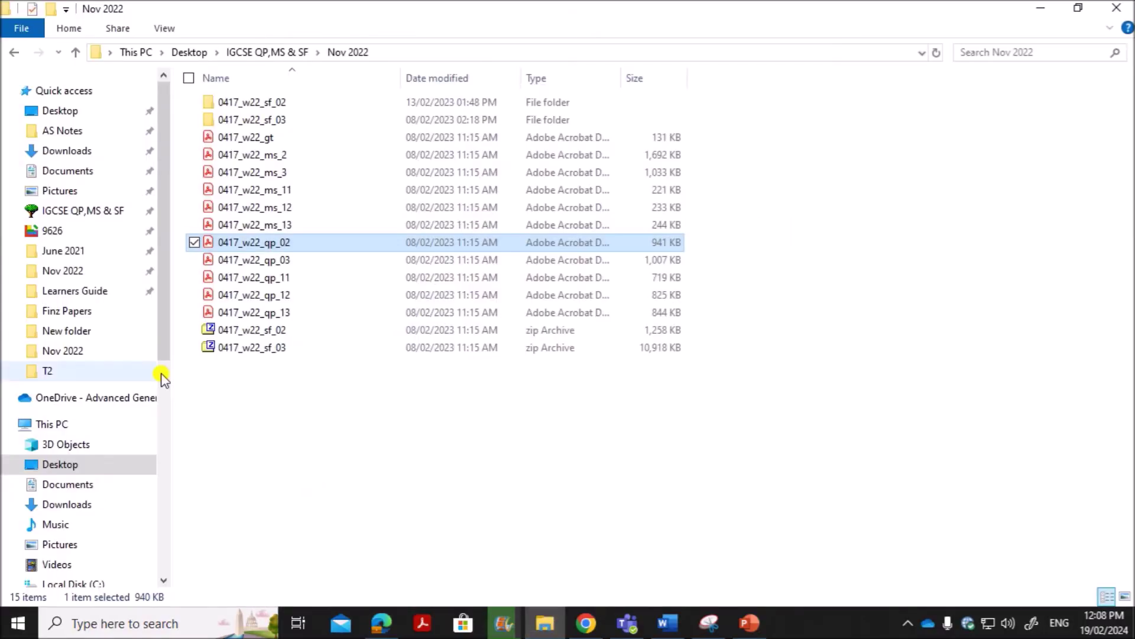
- Find N2202OUTCOMES in the Nov 2022 desktop folder, check question 23 in Edge, and open the file in Excel
click(62, 270)
click(290, 224)
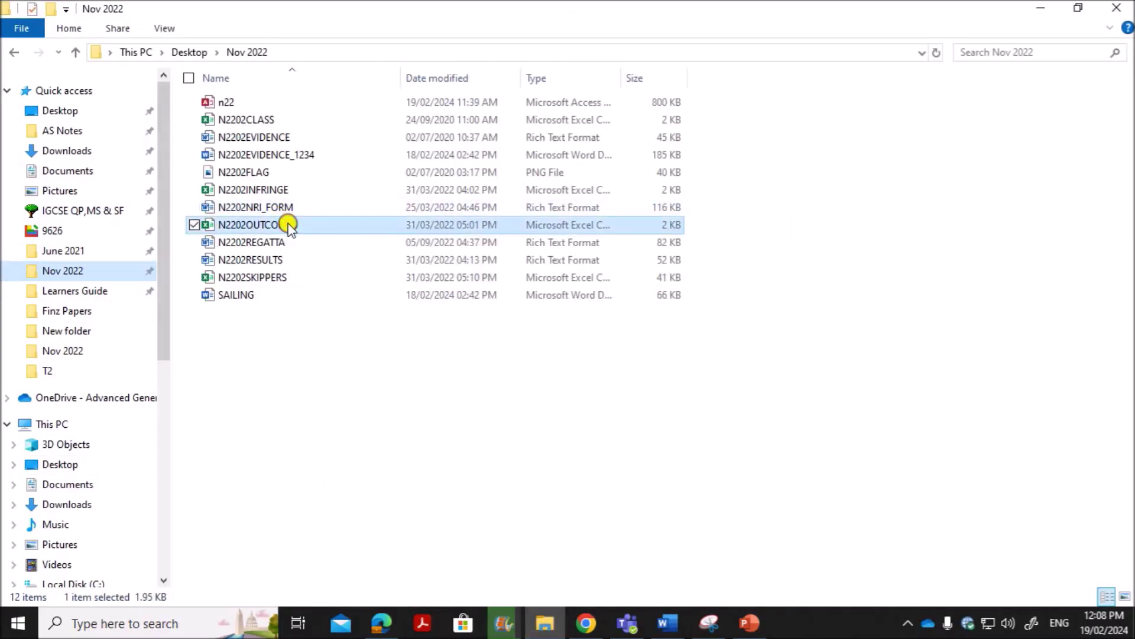
click(393, 618)
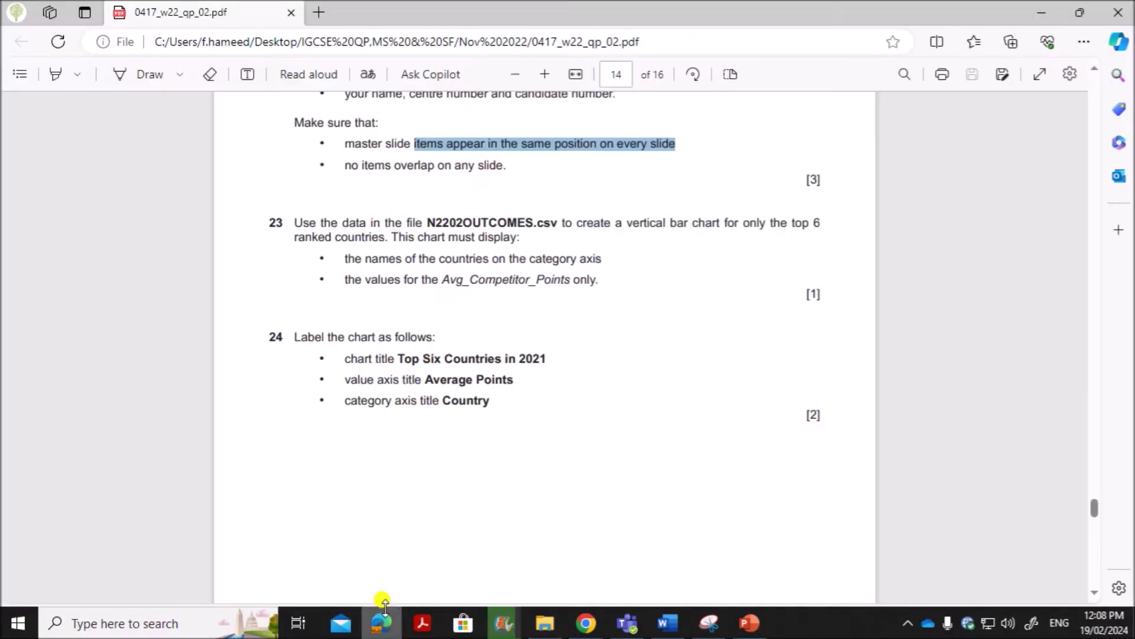
drag(651, 223, 828, 225)
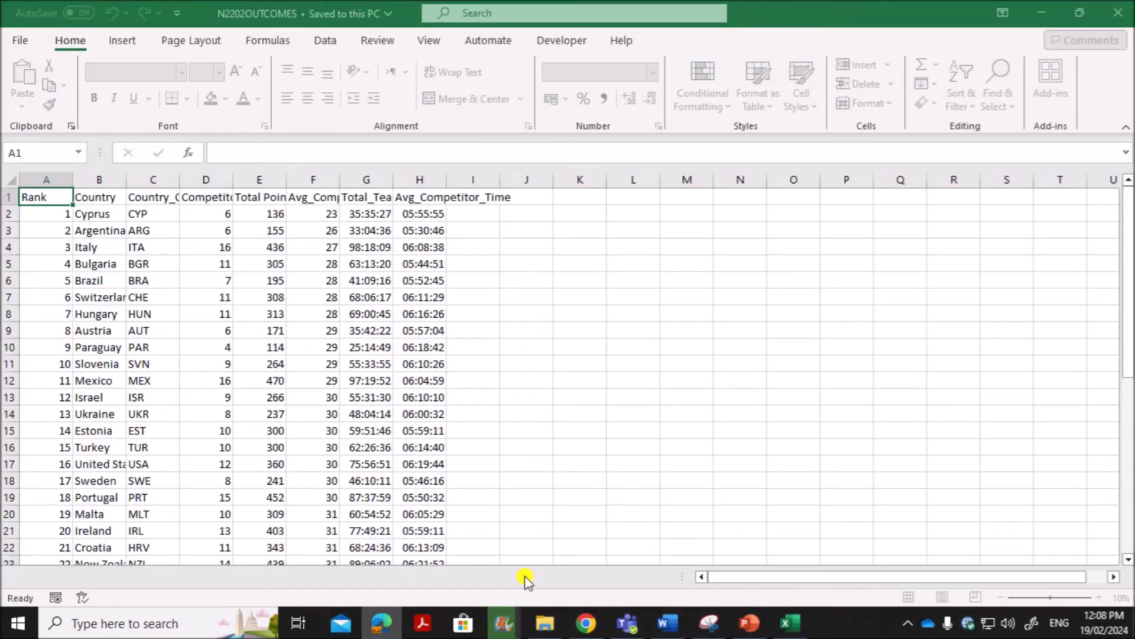
click(558, 352)
- Autofit all column widths on the N2202OUTCOMES sheet and dismiss the add-ins security warning
click(12, 205)
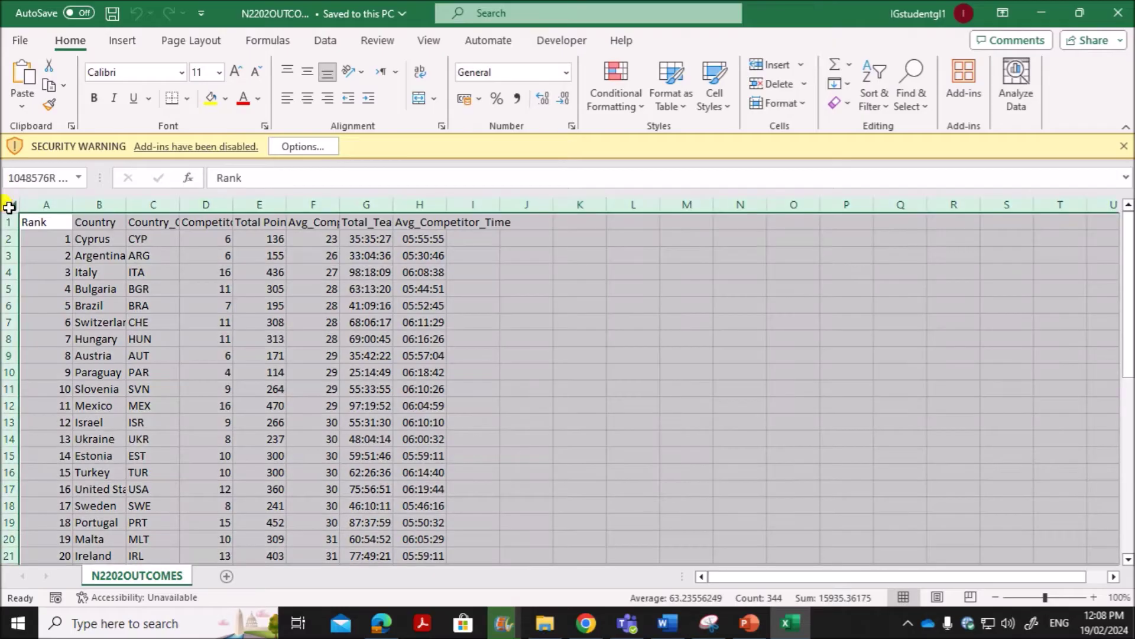
double_click(73, 206)
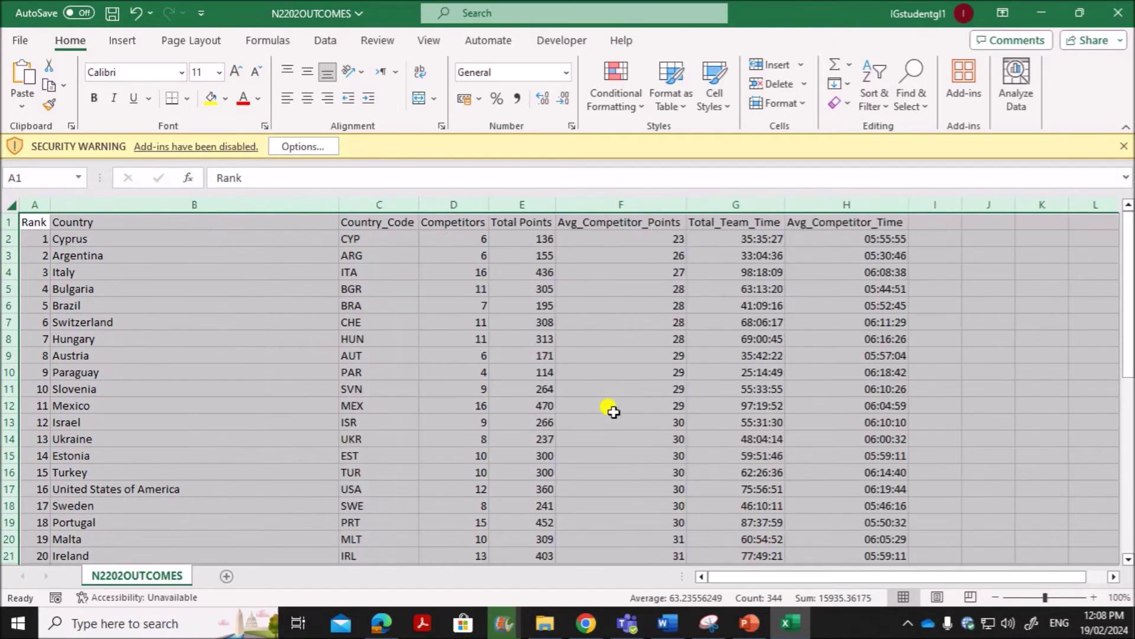
click(590, 424)
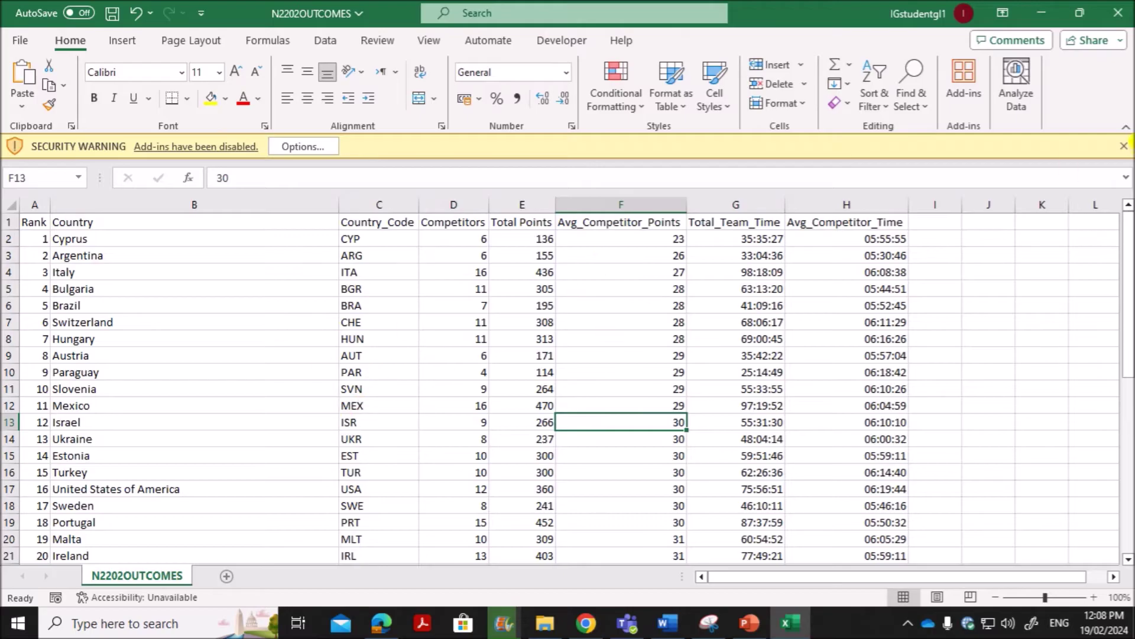
click(1124, 145)
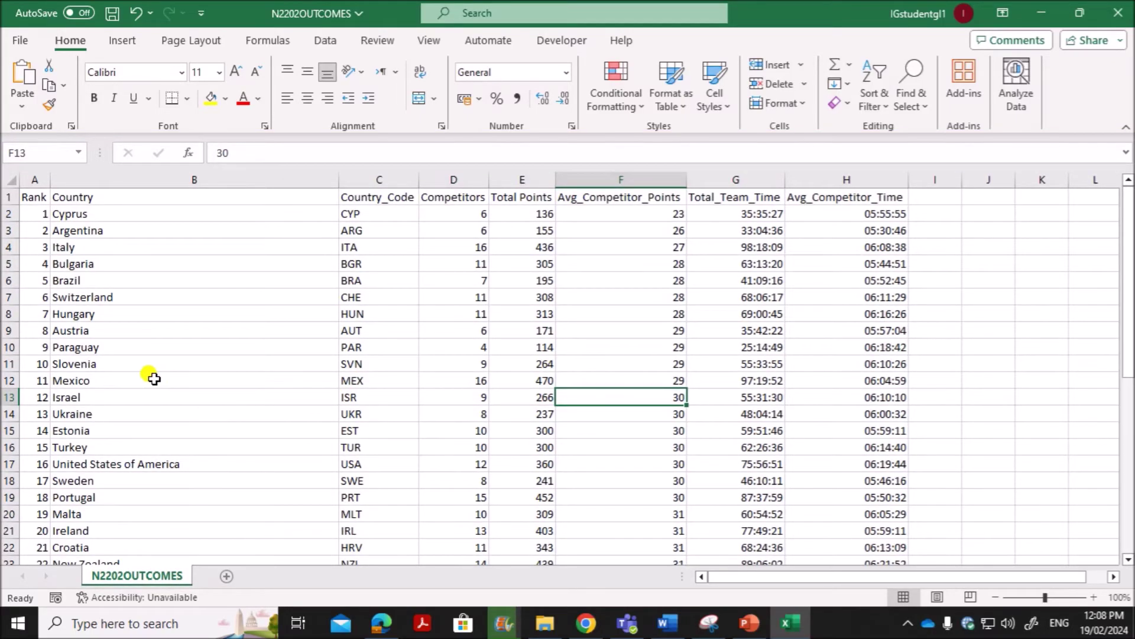
- Review question 23's chart type, category axis and Avg_Competitor_Points requirements in Edge, and return to Excel
click(381, 623)
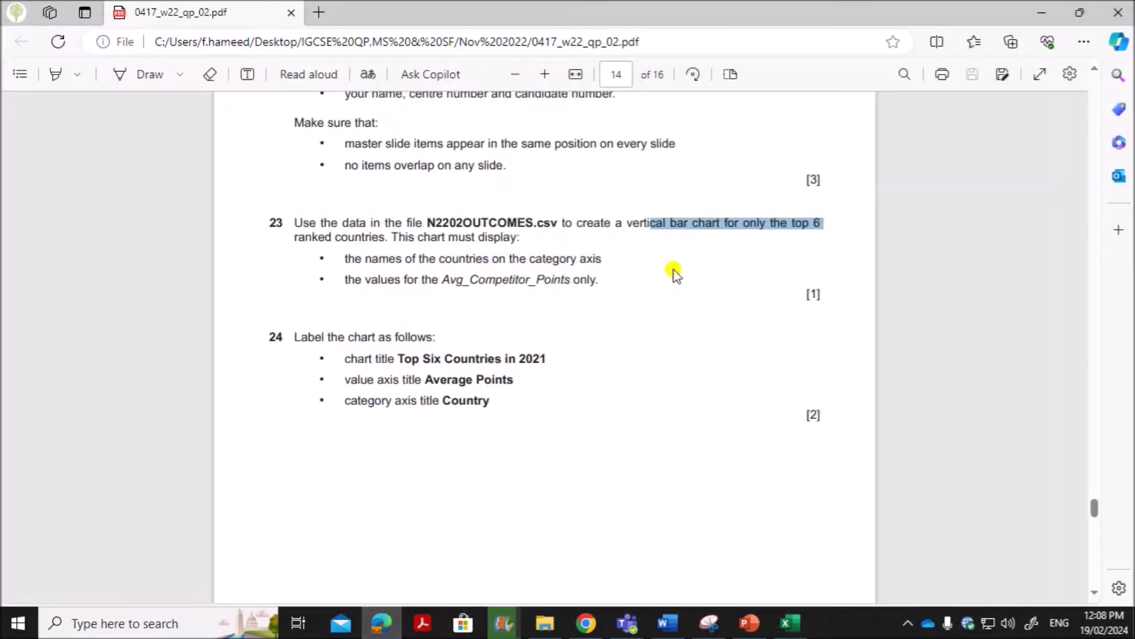
click(726, 224)
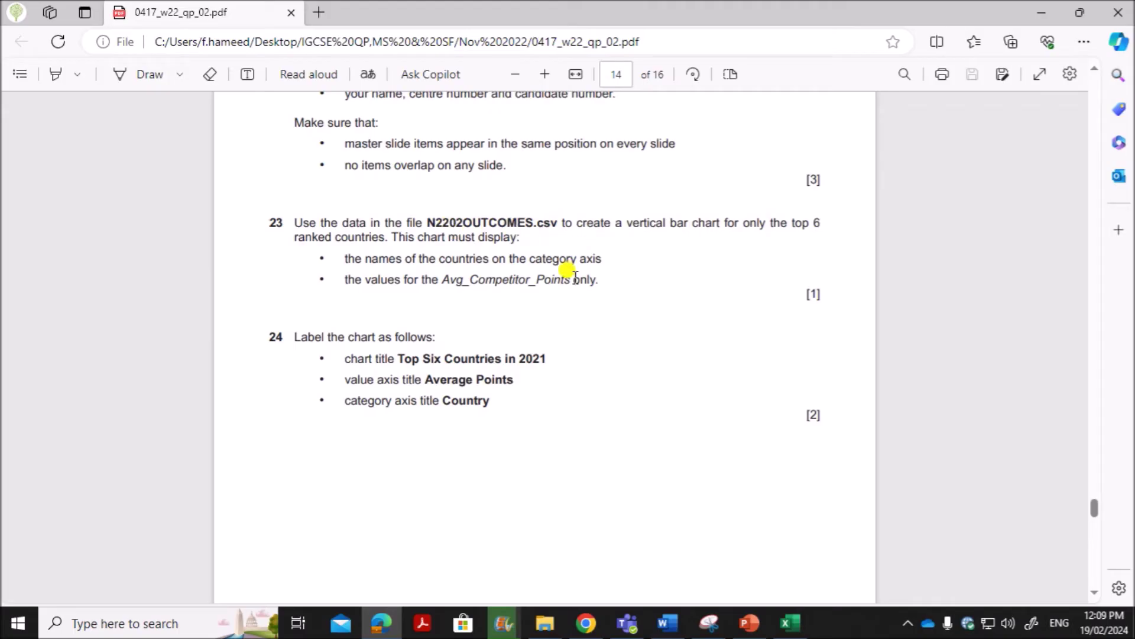
drag(408, 261, 604, 259)
drag(373, 280, 601, 264)
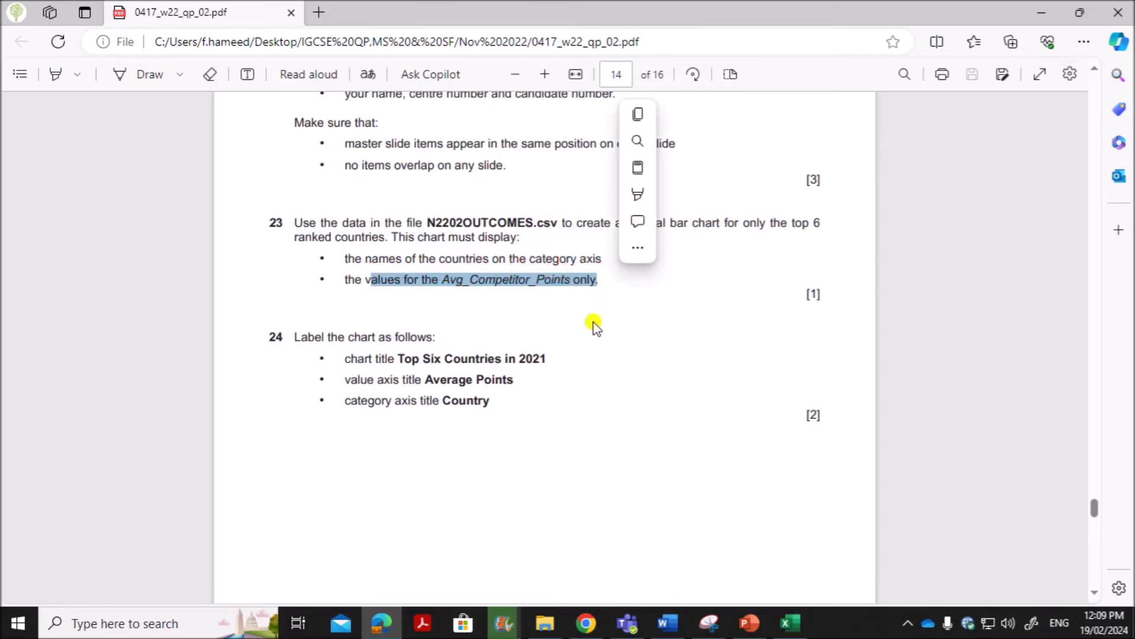
click(788, 622)
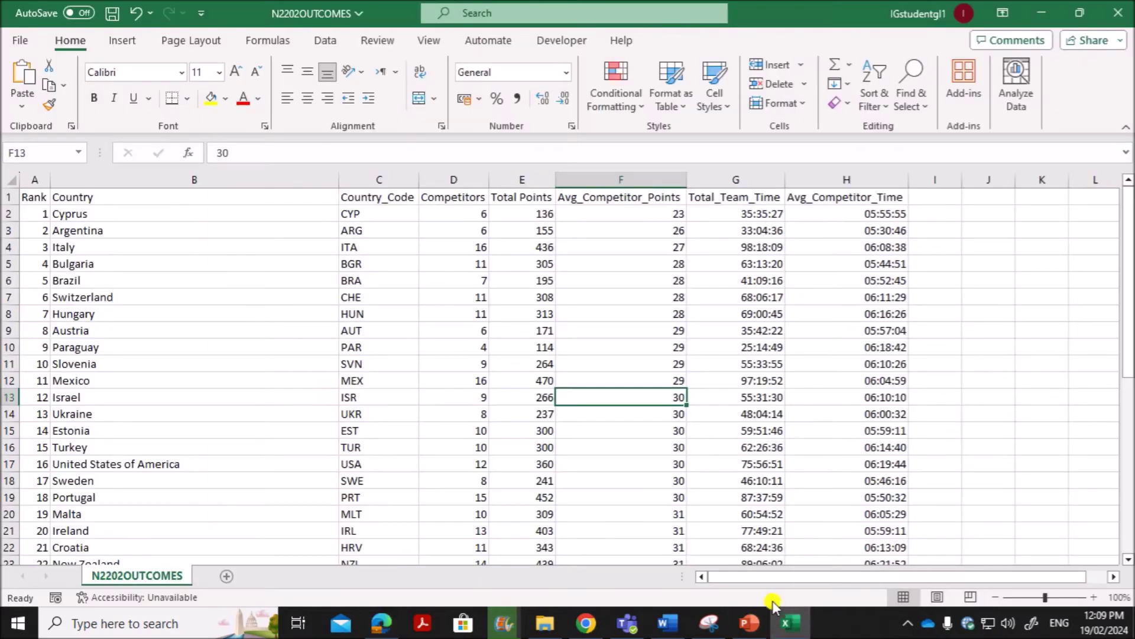
click(751, 424)
drag(631, 212, 641, 319)
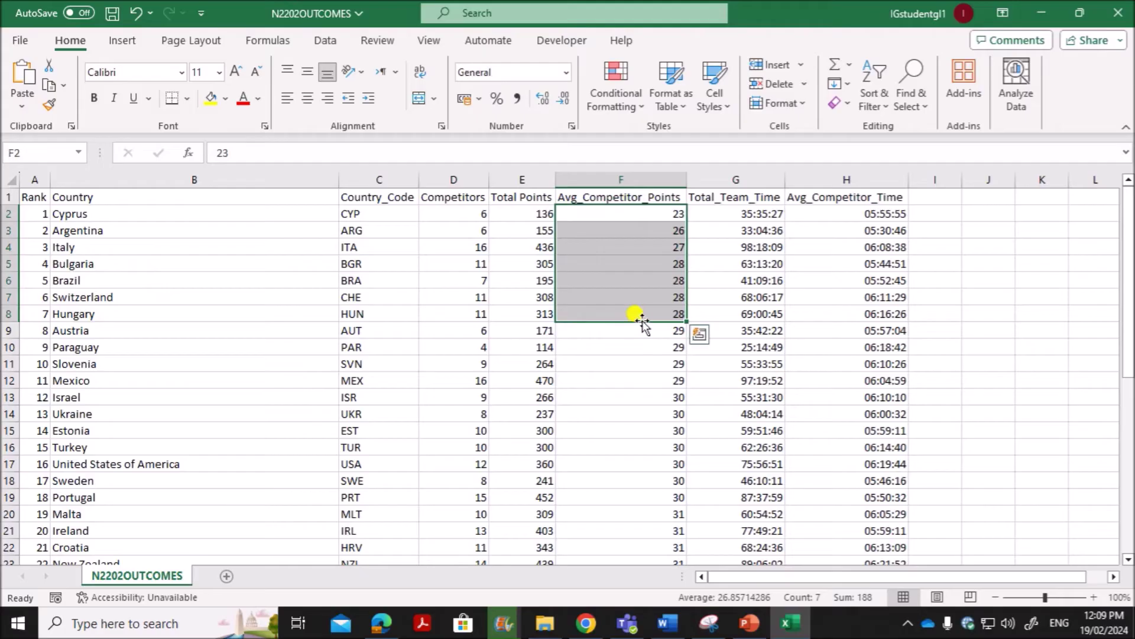
drag(623, 200, 621, 282)
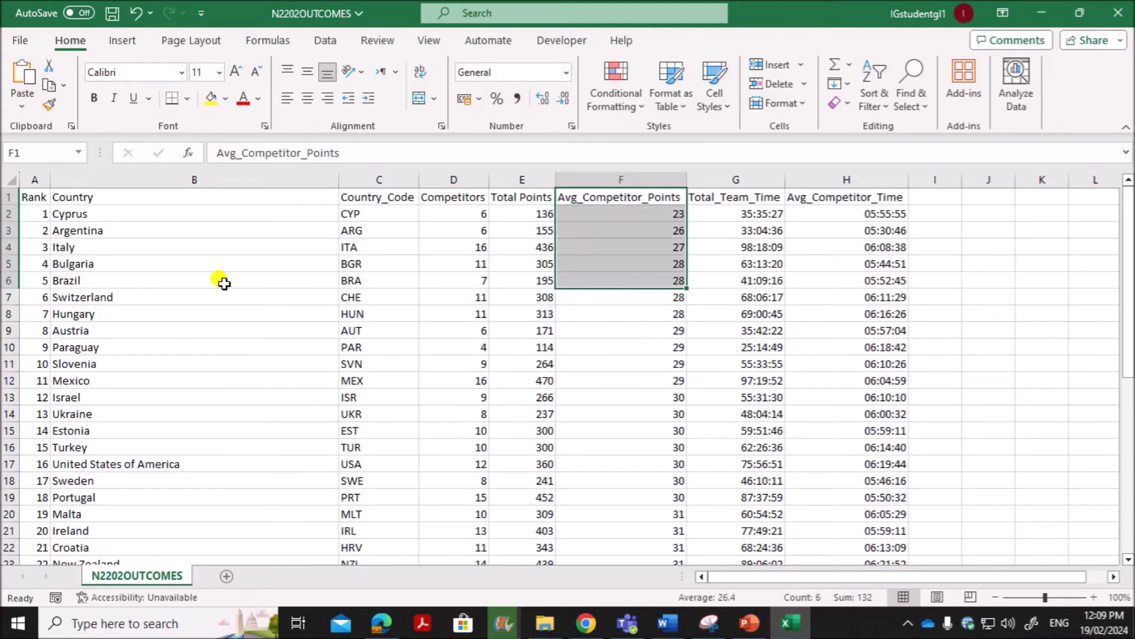
click(112, 291)
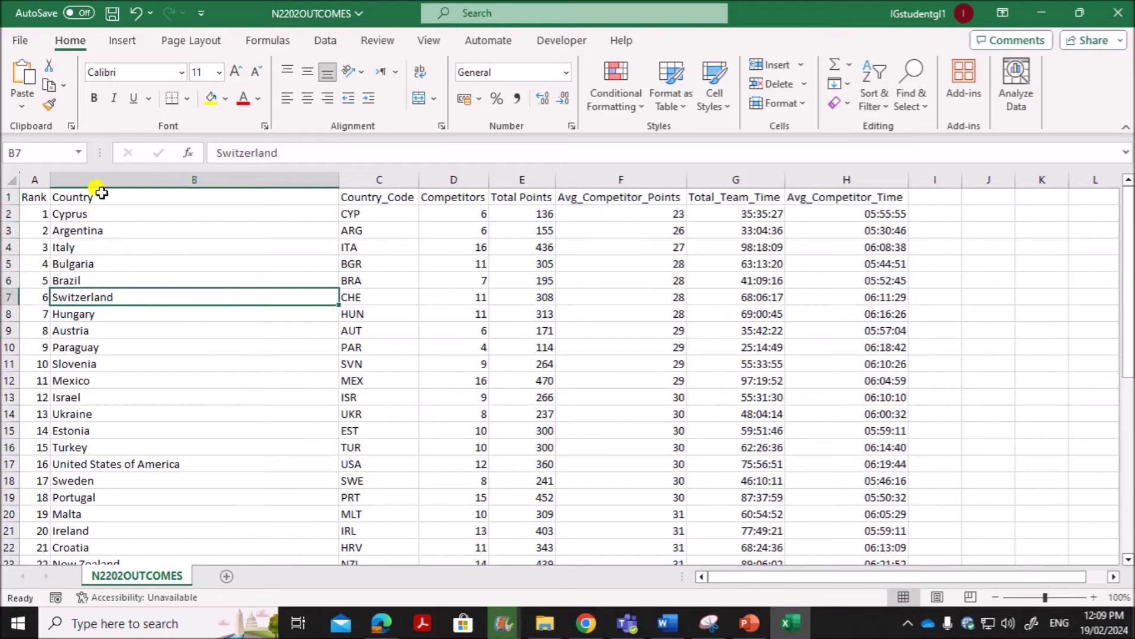
drag(100, 197, 107, 300)
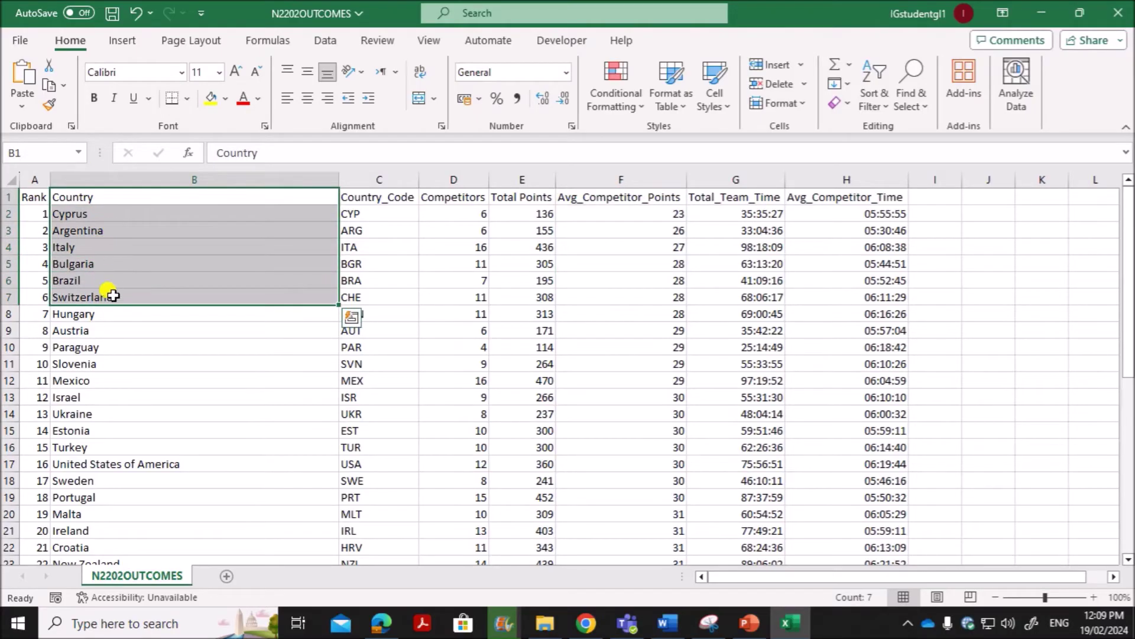
drag(27, 211, 28, 294)
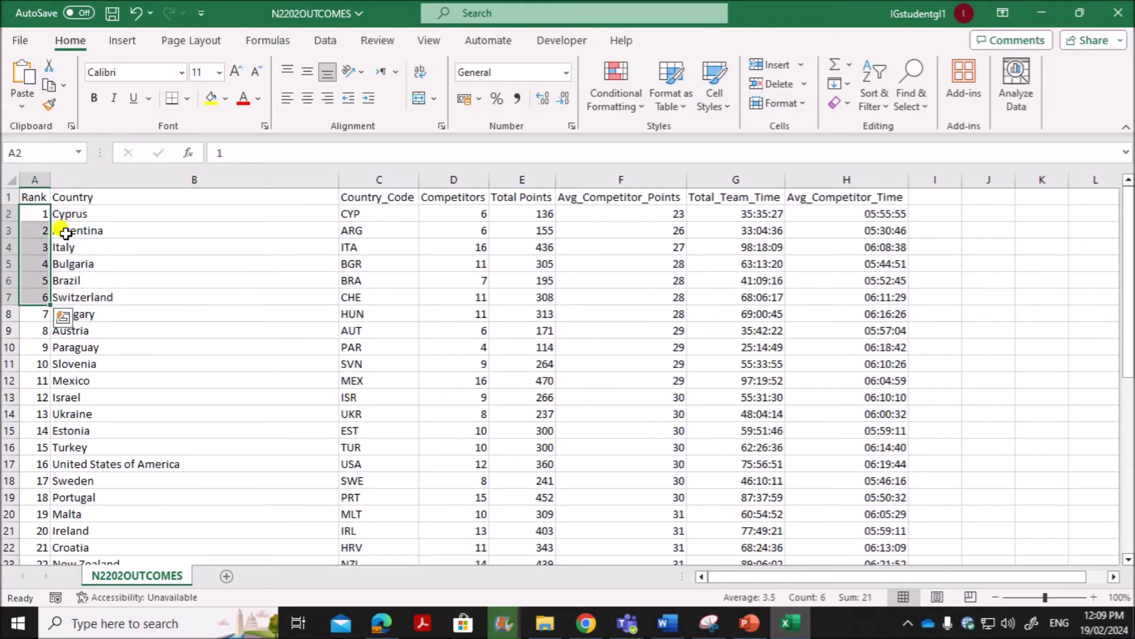
- Insert a 2-D clustered column chart from the Country and Avg_Competitor_Points data, headings included, for the top six ranks (B1:B7 and F1:F7)
drag(109, 196, 96, 290)
drag(640, 197, 636, 304)
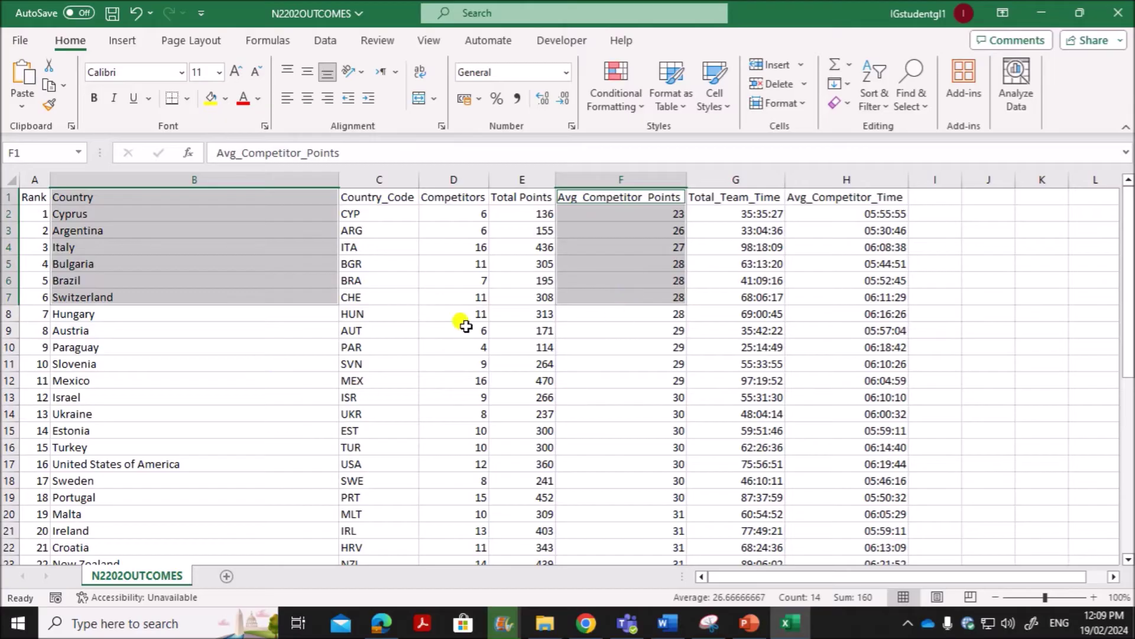
click(123, 43)
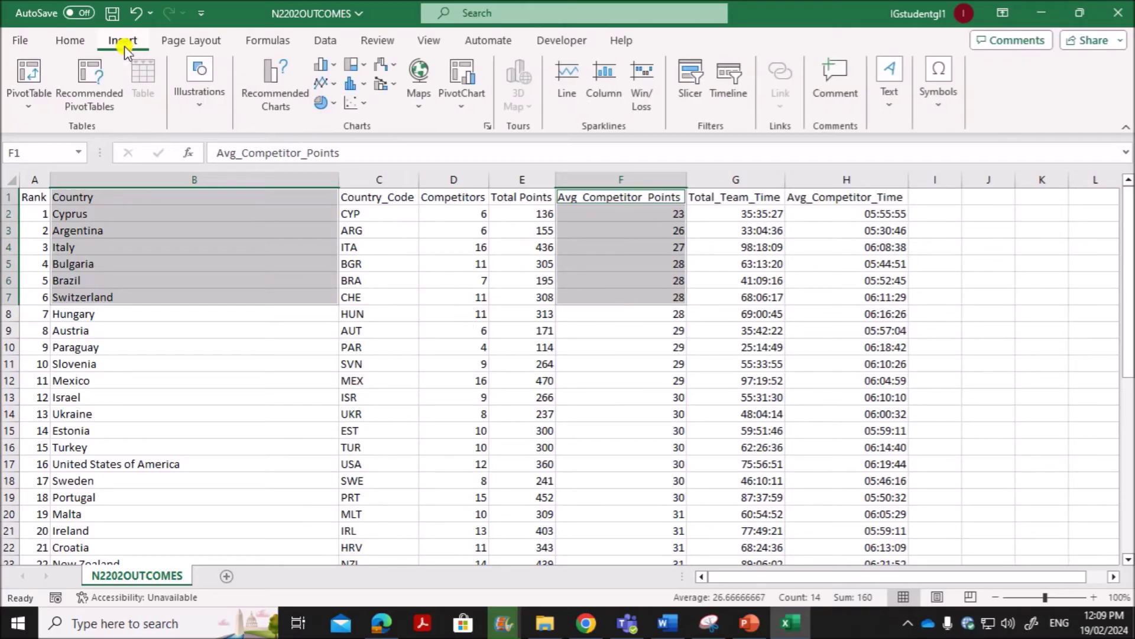
click(334, 66)
click(338, 125)
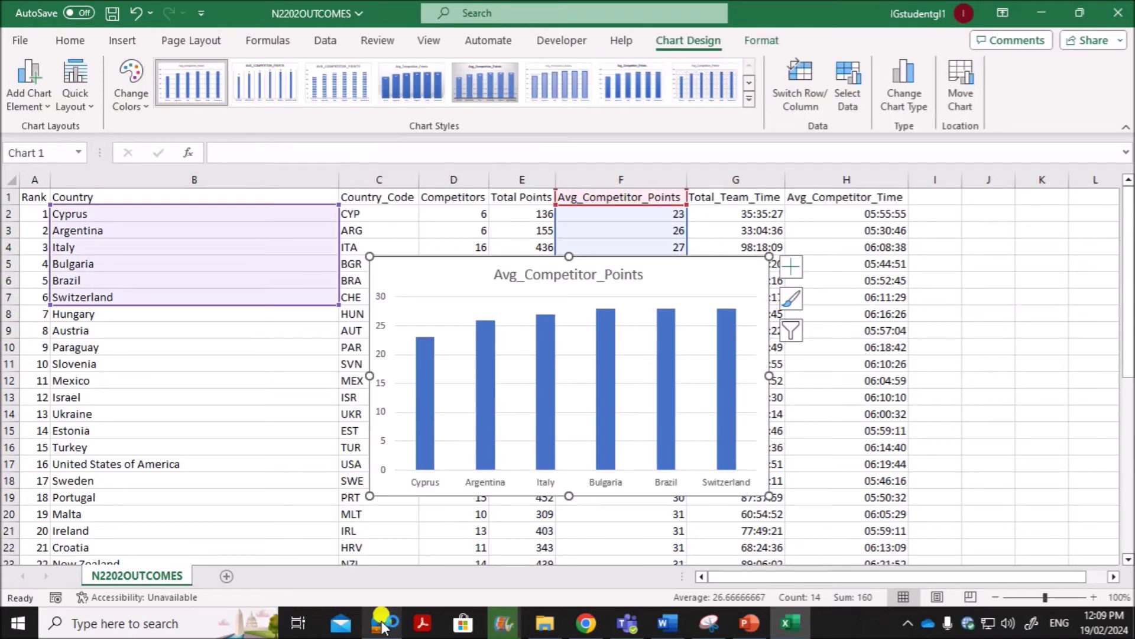
- Copy the chart title from question 24 in Edge and set the Excel chart's title to Top Six Countries in 2021
mouse_move(381, 623)
click(415, 562)
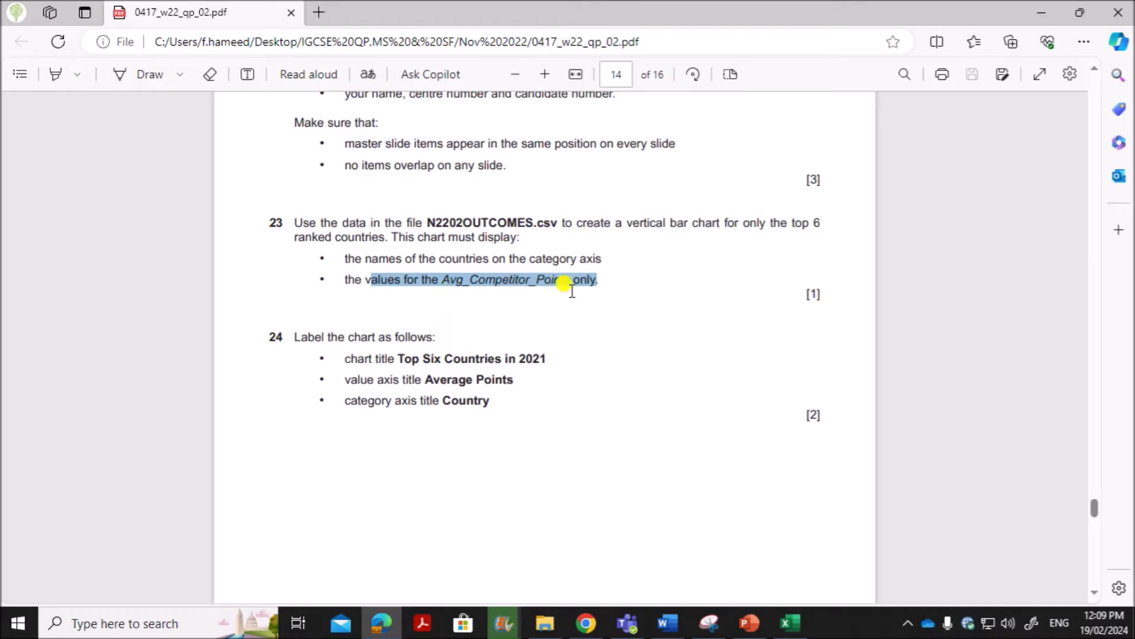
scroll(571, 289, down, 2)
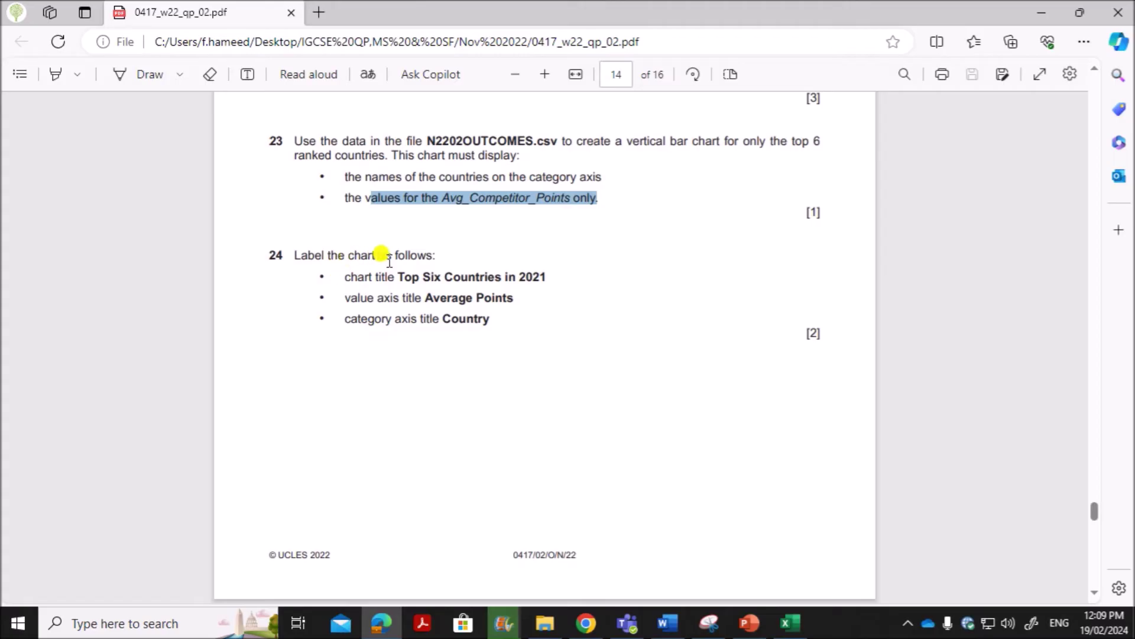
drag(401, 278, 549, 276)
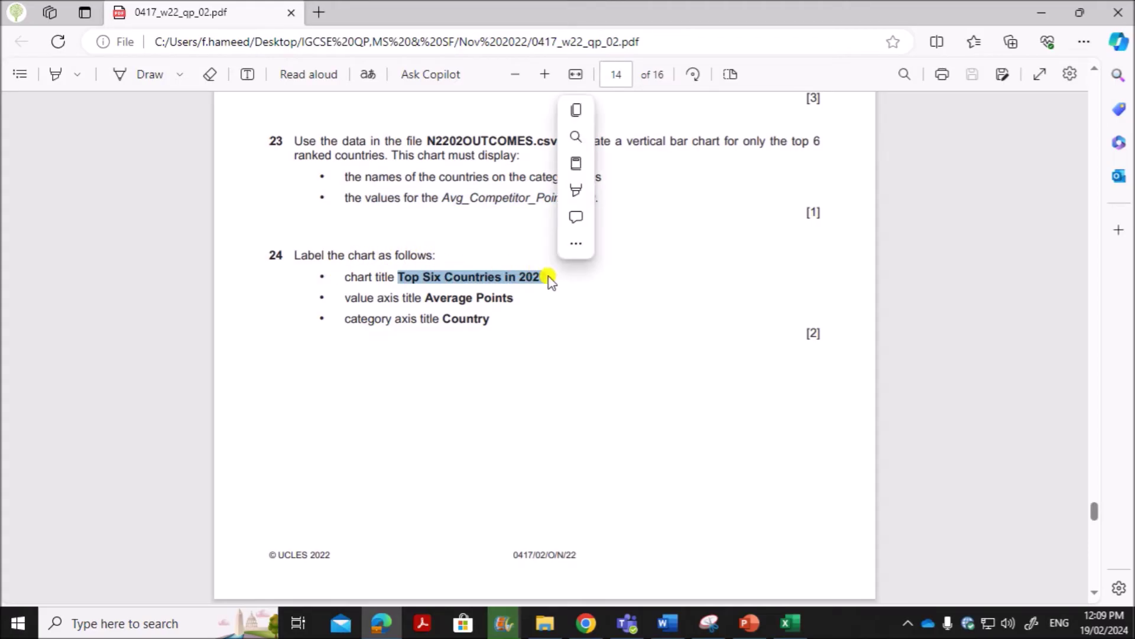
key(ctrl+c)
click(790, 623)
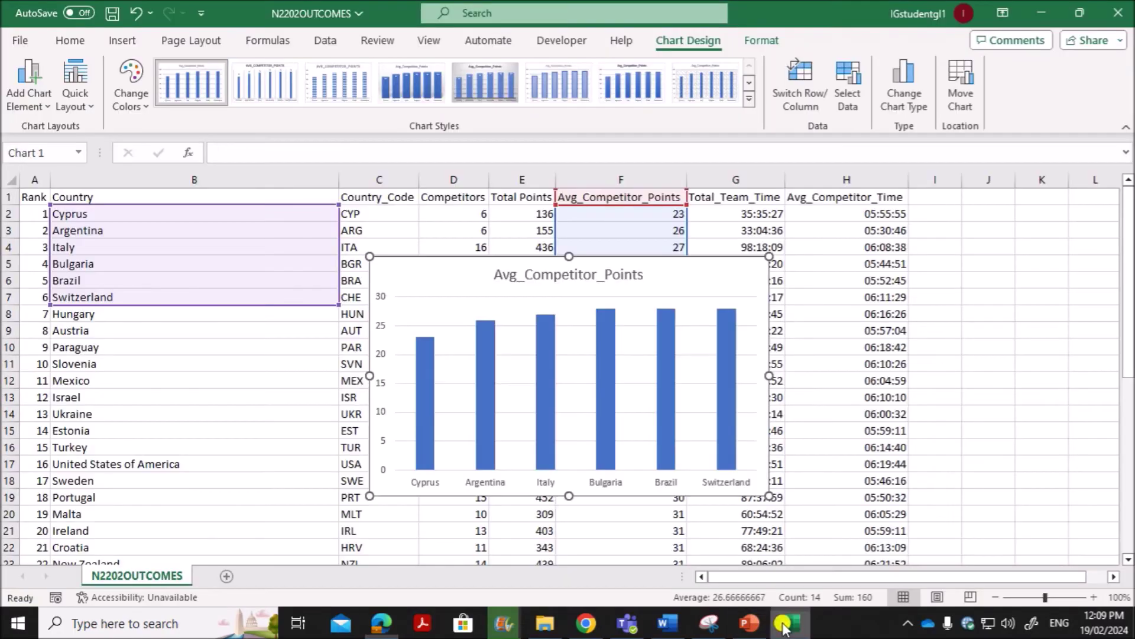
click(582, 274)
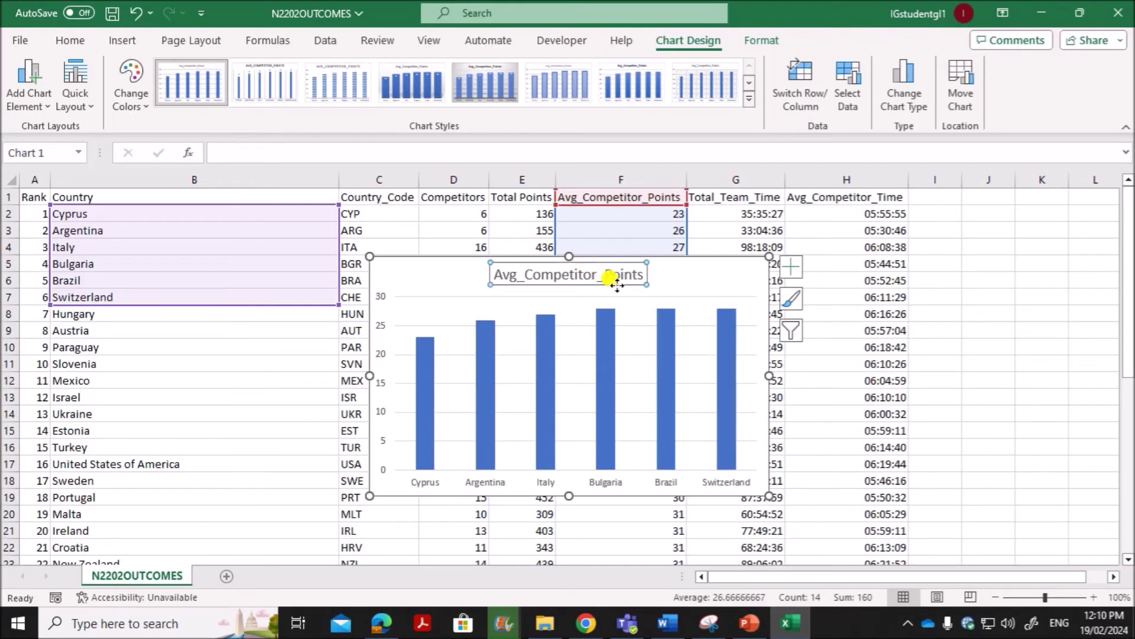
click(242, 152)
key(ctrl+v)
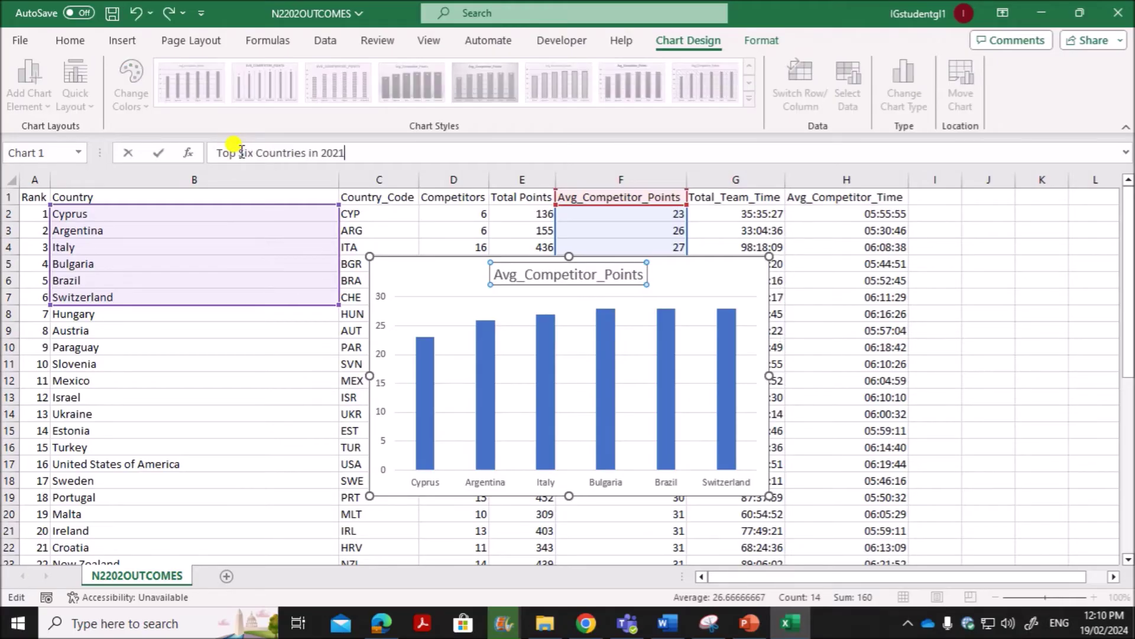
key(Return)
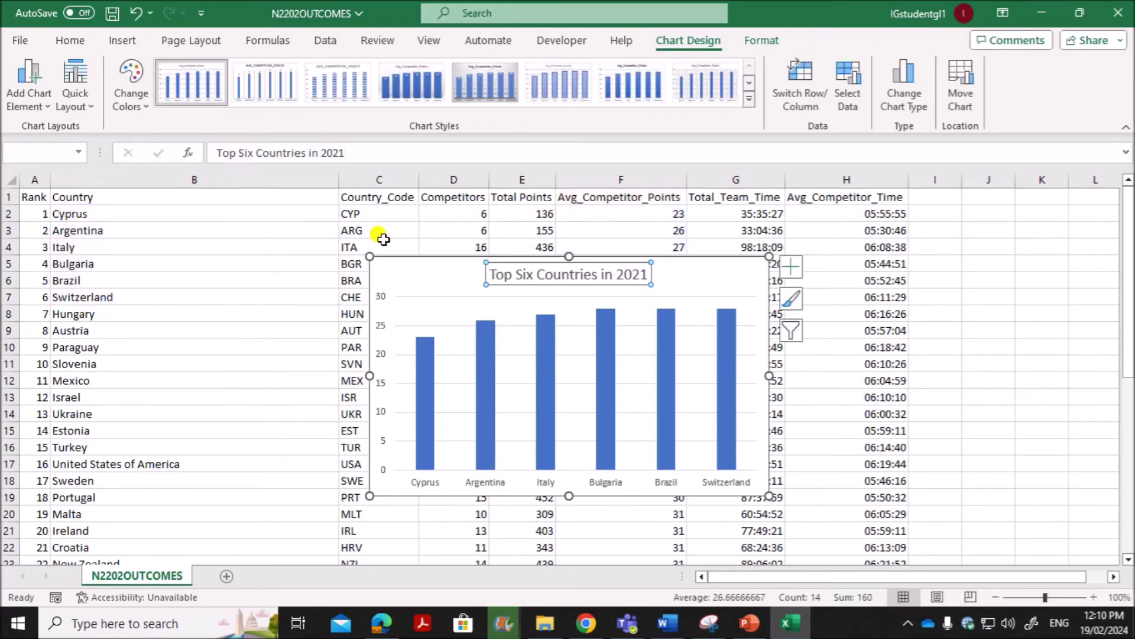
- Check question 24's value axis title in Edge, and add axis titles to the chart in Excel
click(382, 622)
drag(426, 298, 520, 304)
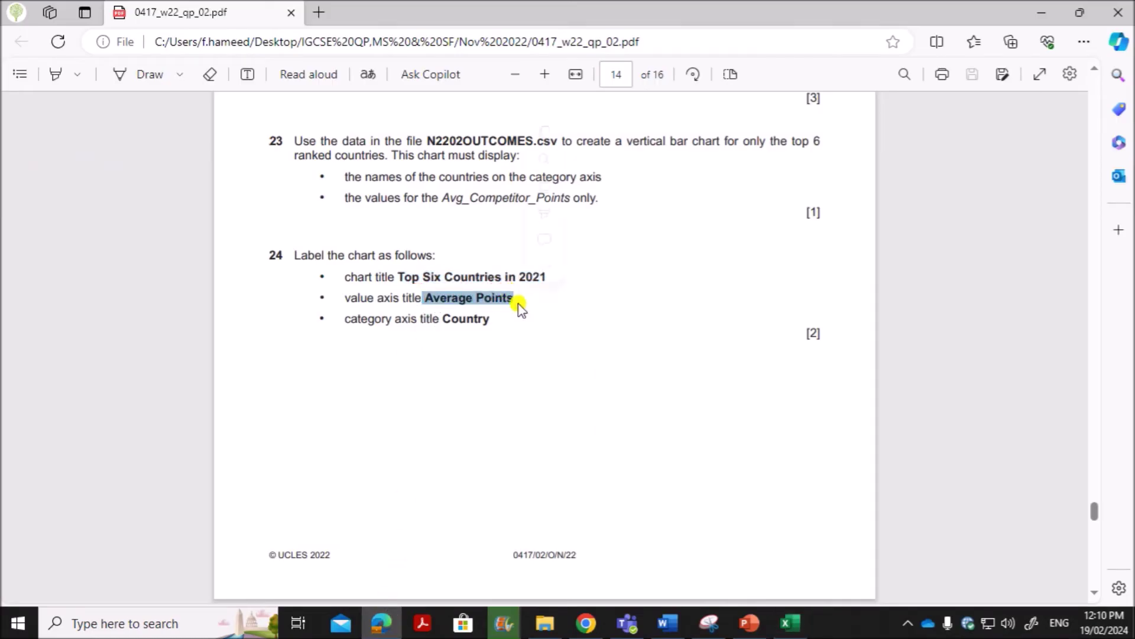
click(792, 623)
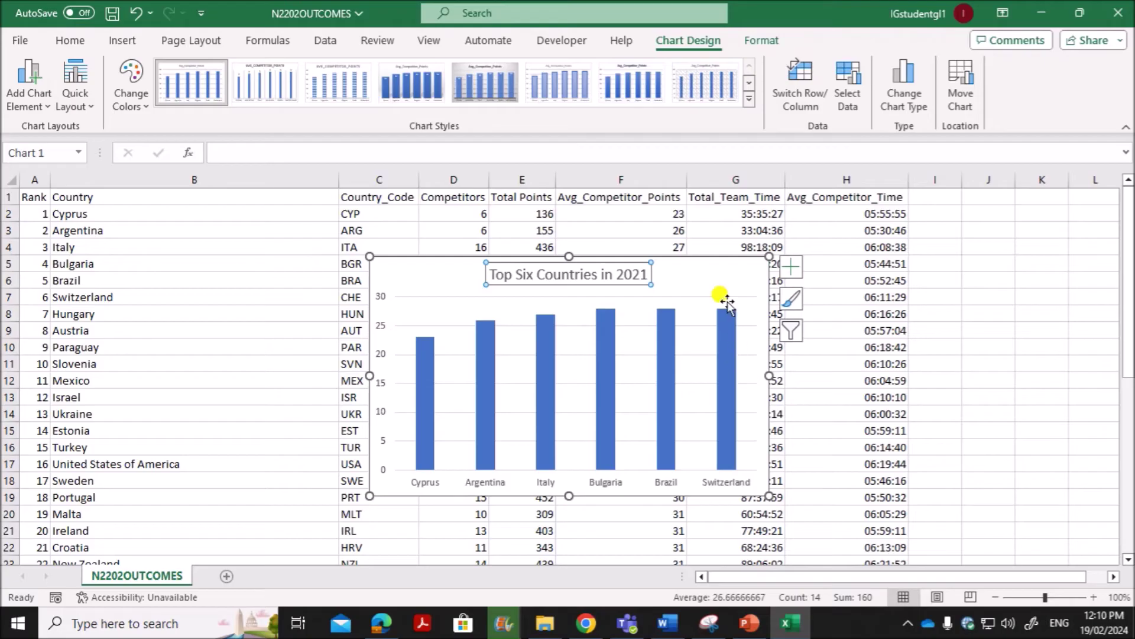
click(795, 269)
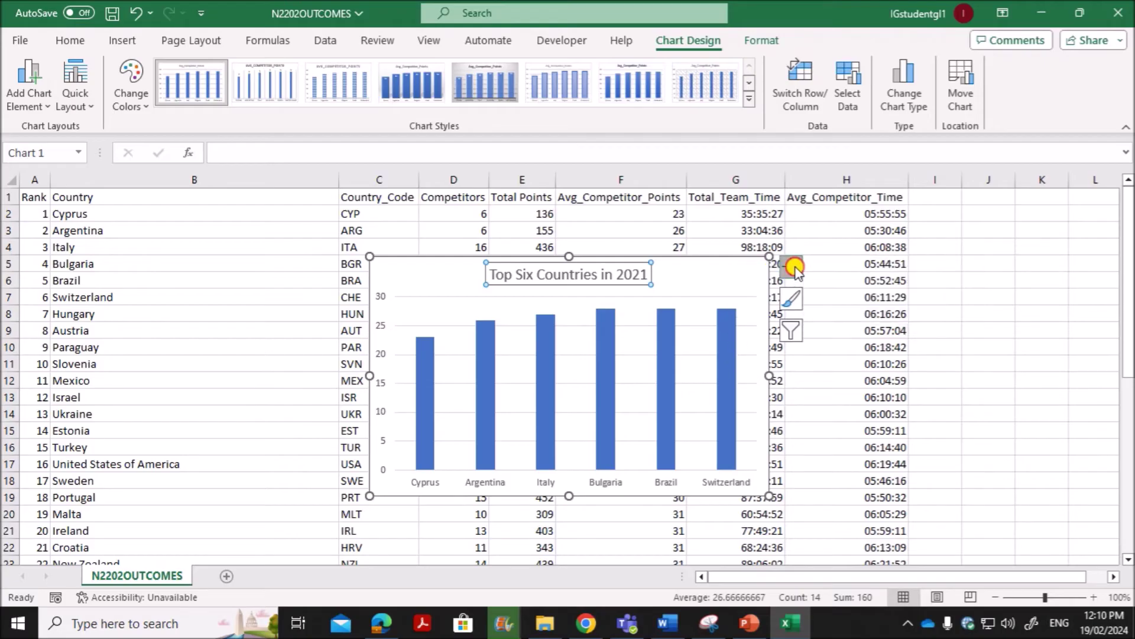
click(832, 304)
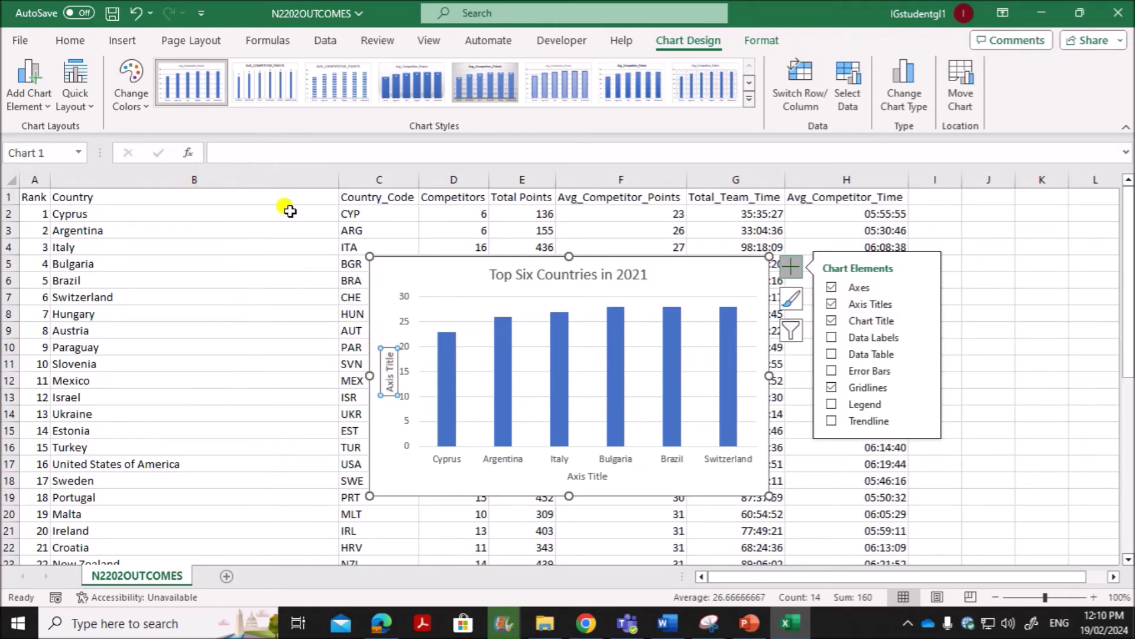
- Set the chart's vertical axis title to Average Points, with a capital A
click(274, 148)
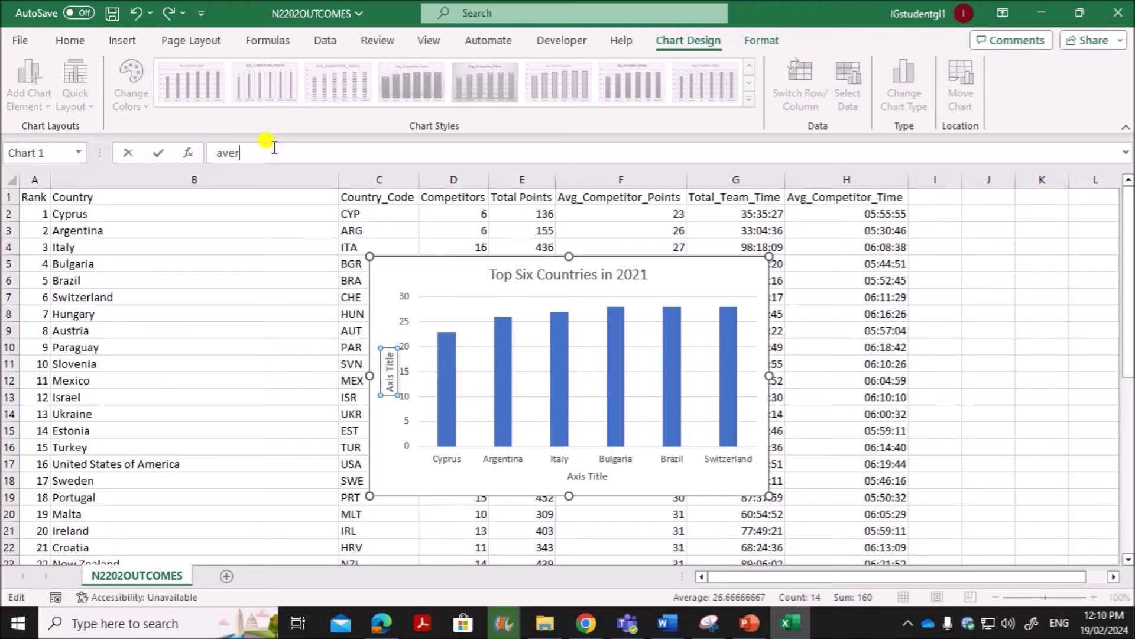
text(average Points)
key(Return)
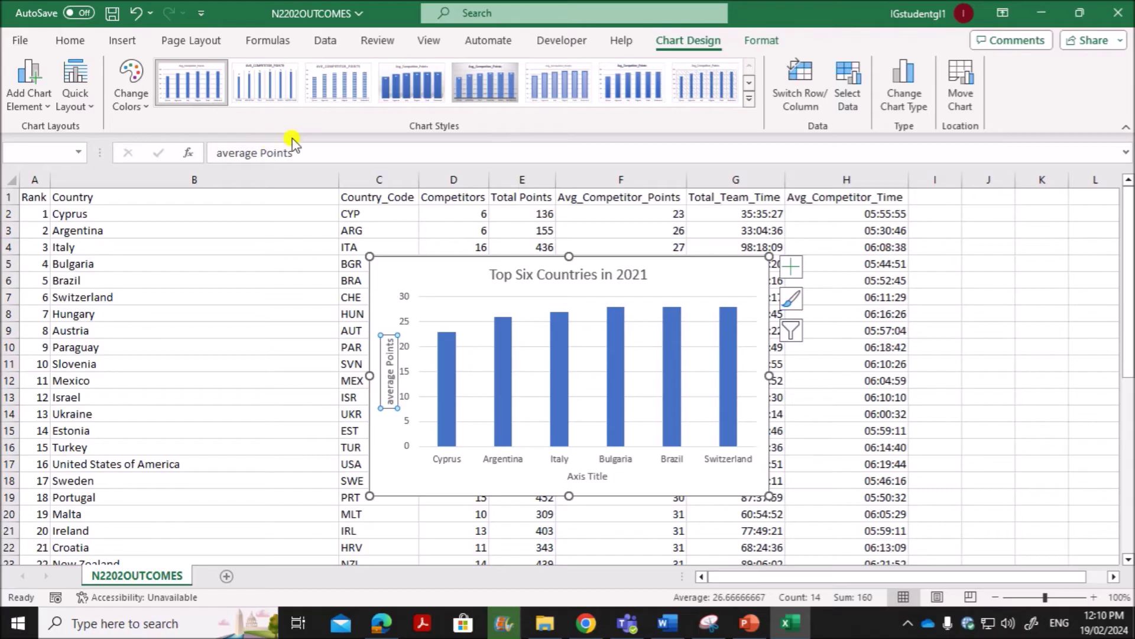
click(213, 153)
text(A)
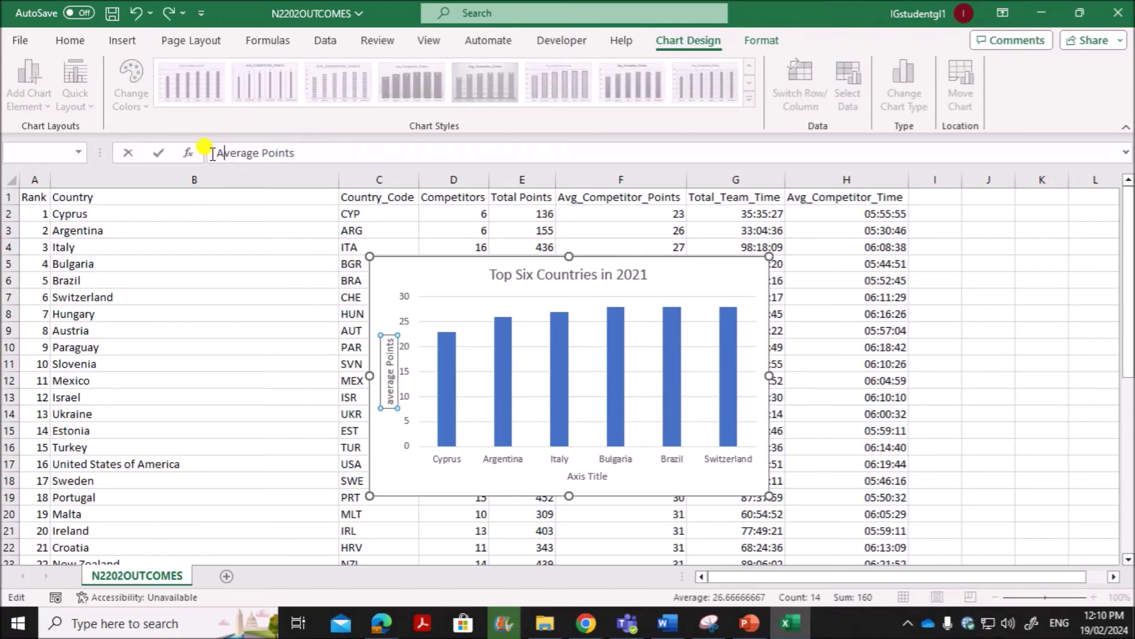
click(417, 476)
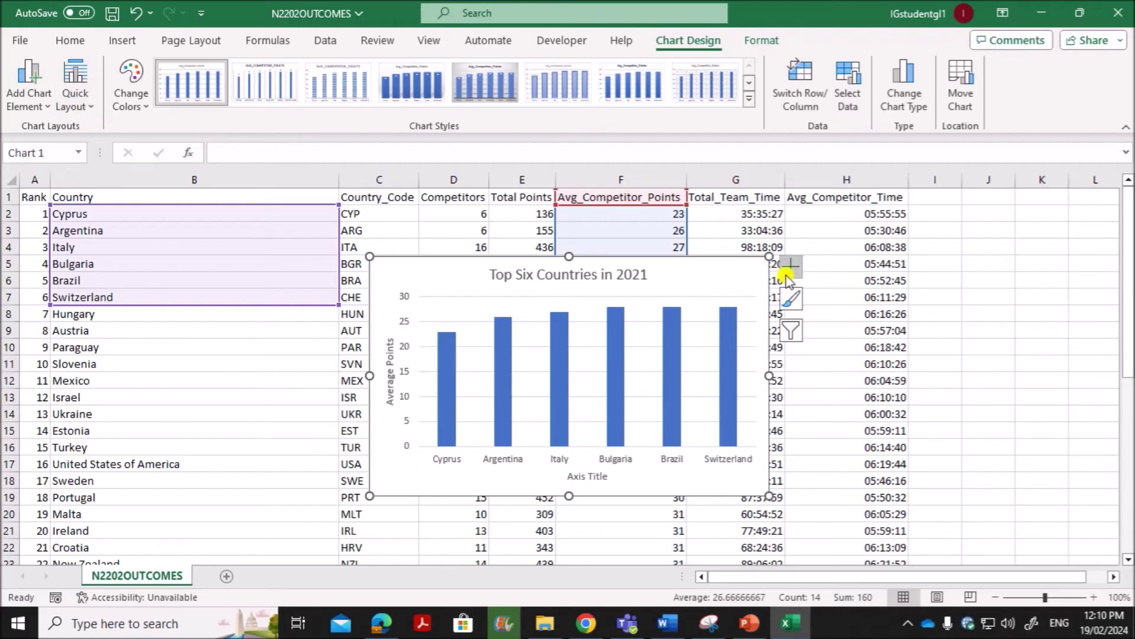
click(43, 106)
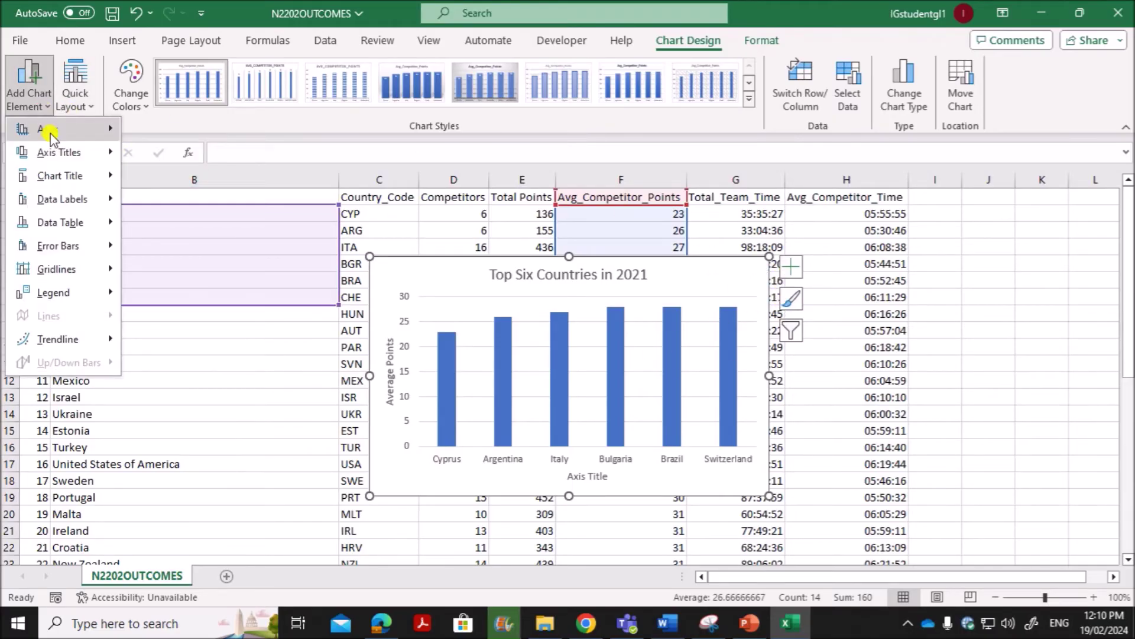
mouse_move(81, 150)
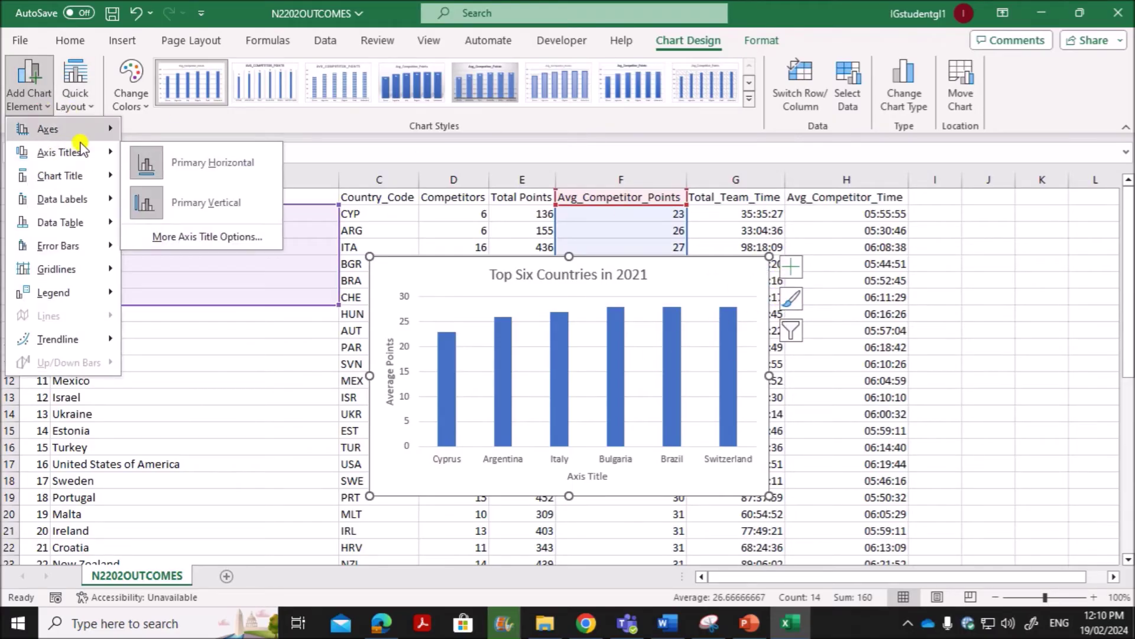
click(719, 272)
- Copy the category axis title from question 24 in Edge and set the Excel chart's horizontal axis title to Country
click(586, 476)
click(381, 623)
drag(444, 315, 486, 316)
key(ctrl+c)
click(791, 624)
click(582, 475)
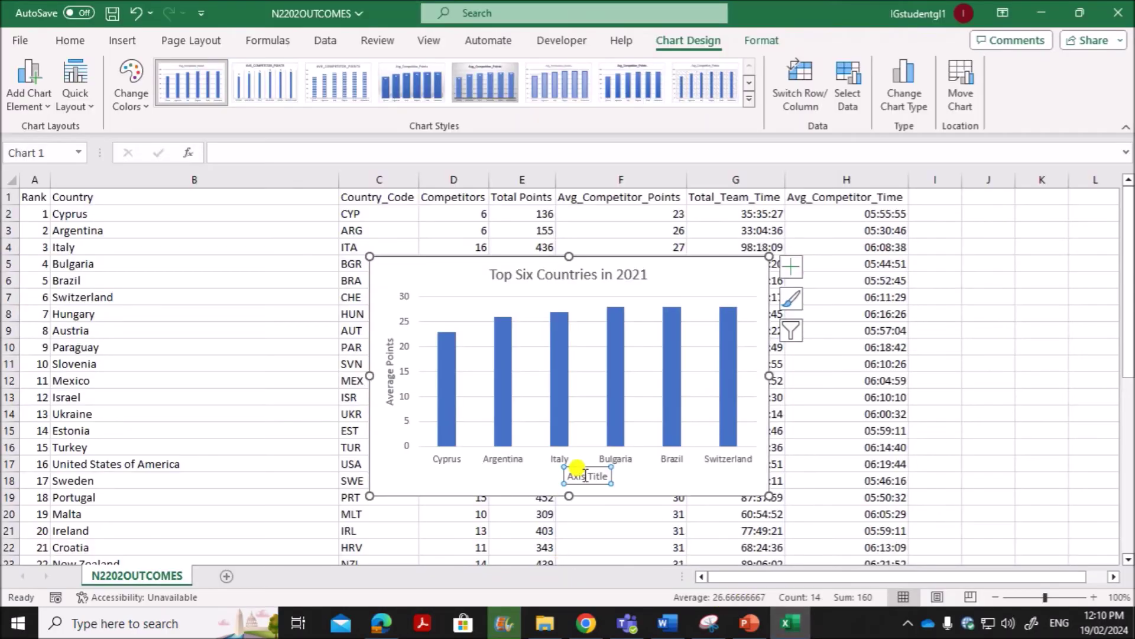
click(424, 152)
key(ctrl+v)
key(Return)
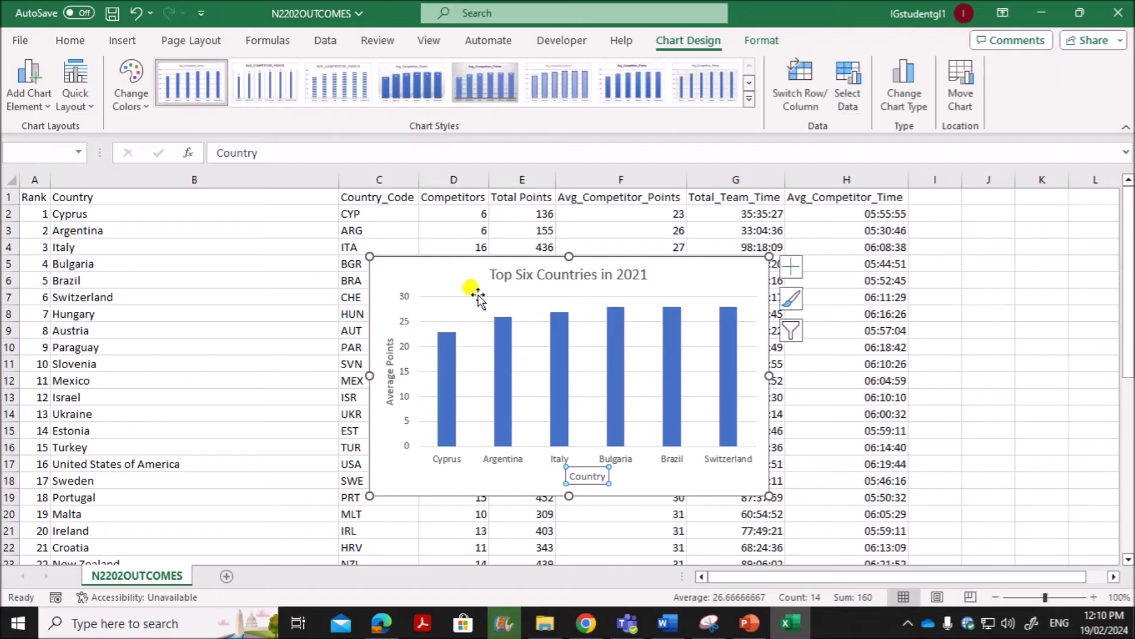
- Read question 25 in Edge, add data labels to the Excel chart's bars and check that their position is Outside End
click(368, 624)
scroll(421, 436, down, 10)
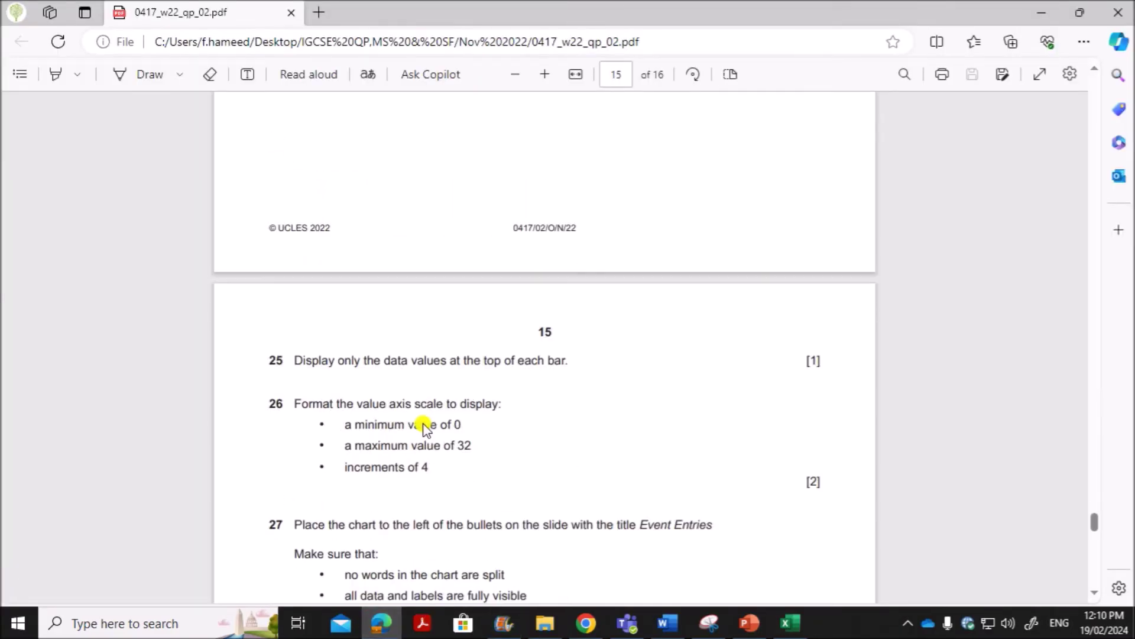
drag(389, 195, 567, 194)
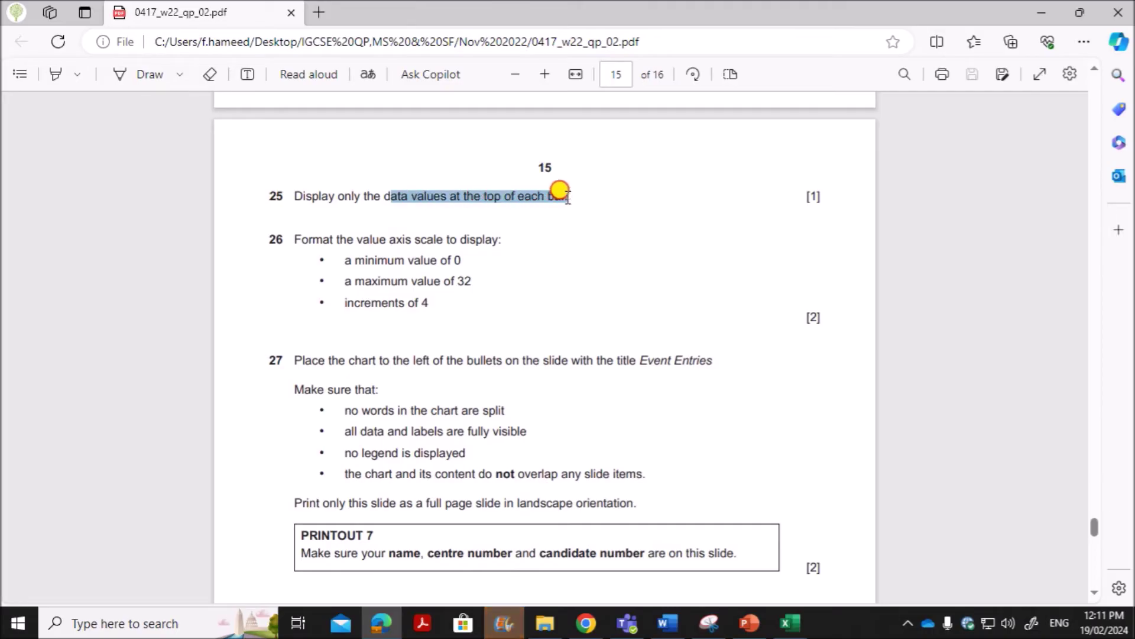
click(790, 622)
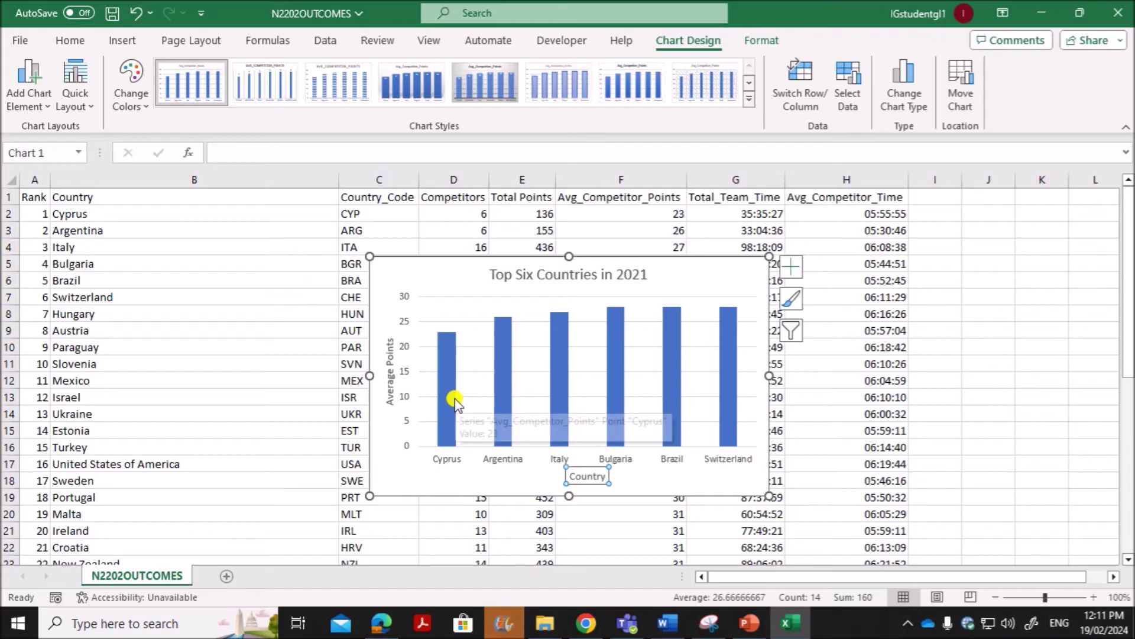
click(454, 358)
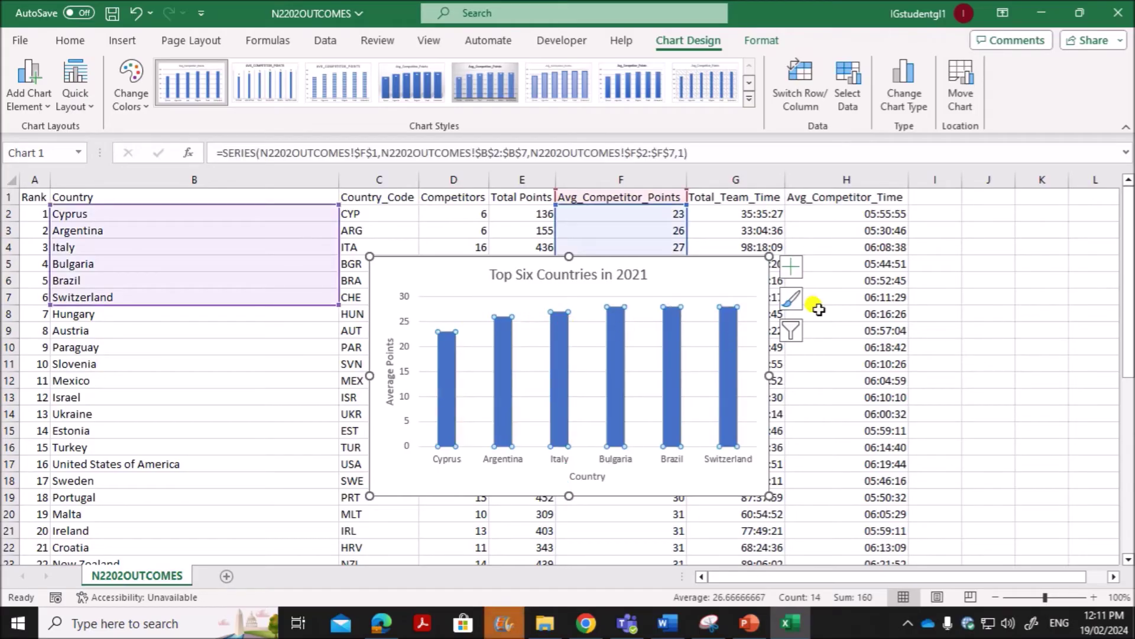
click(789, 267)
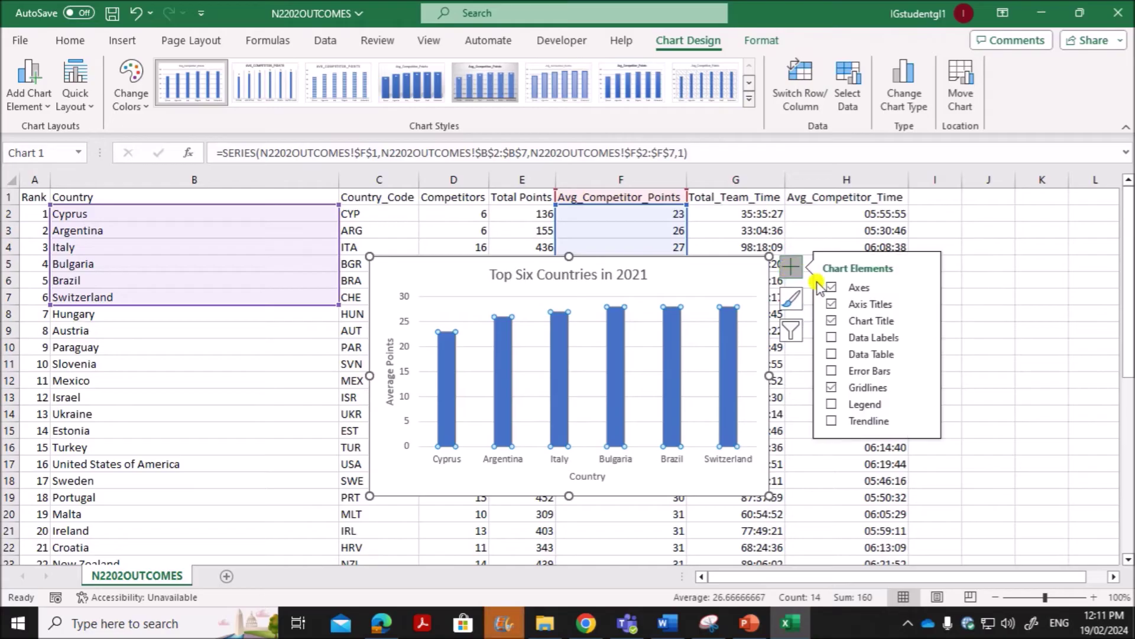
click(876, 340)
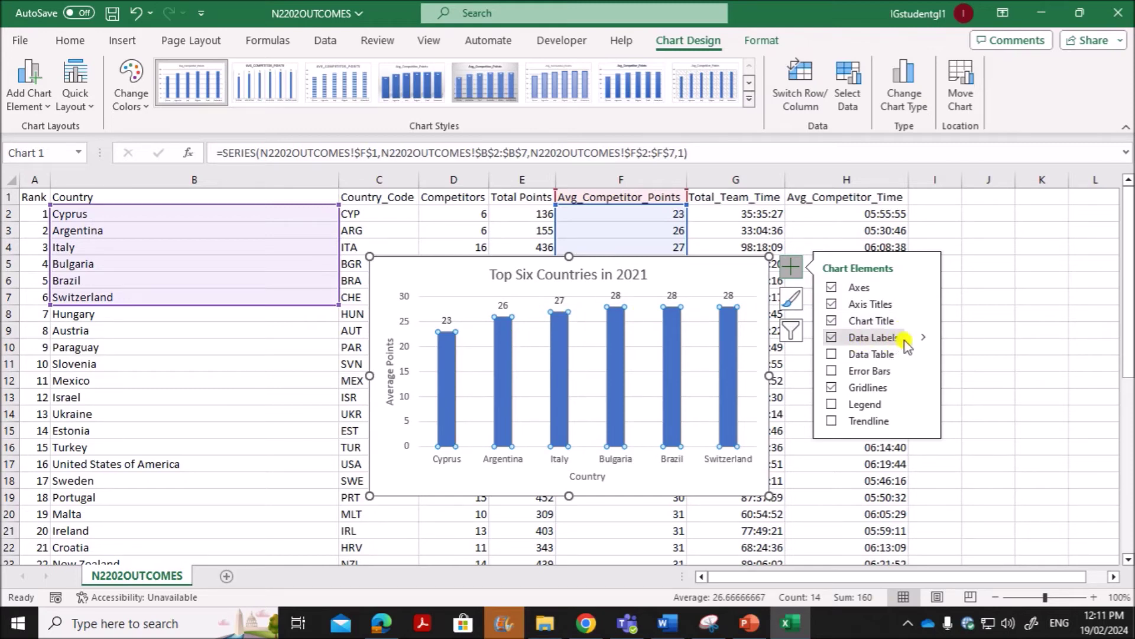
click(29, 95)
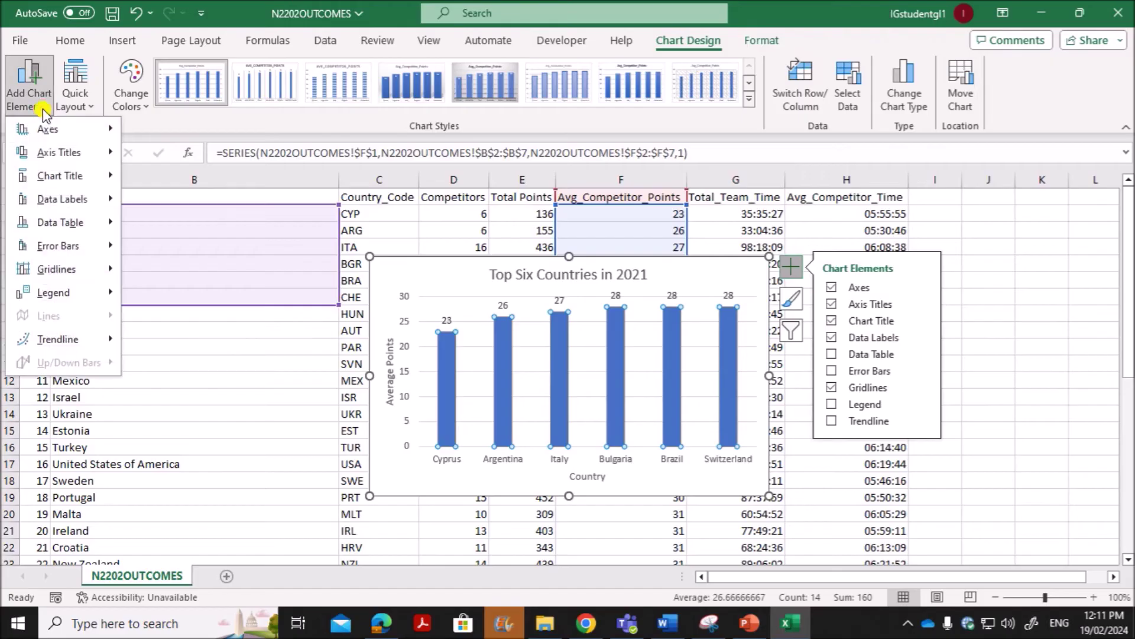
mouse_move(76, 198)
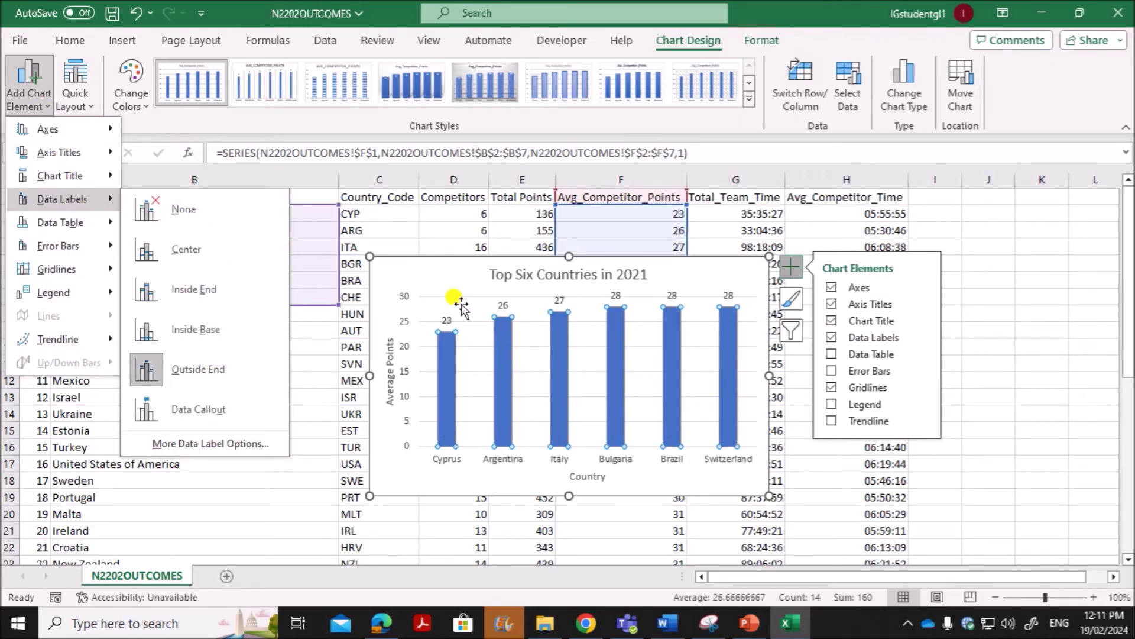
click(733, 300)
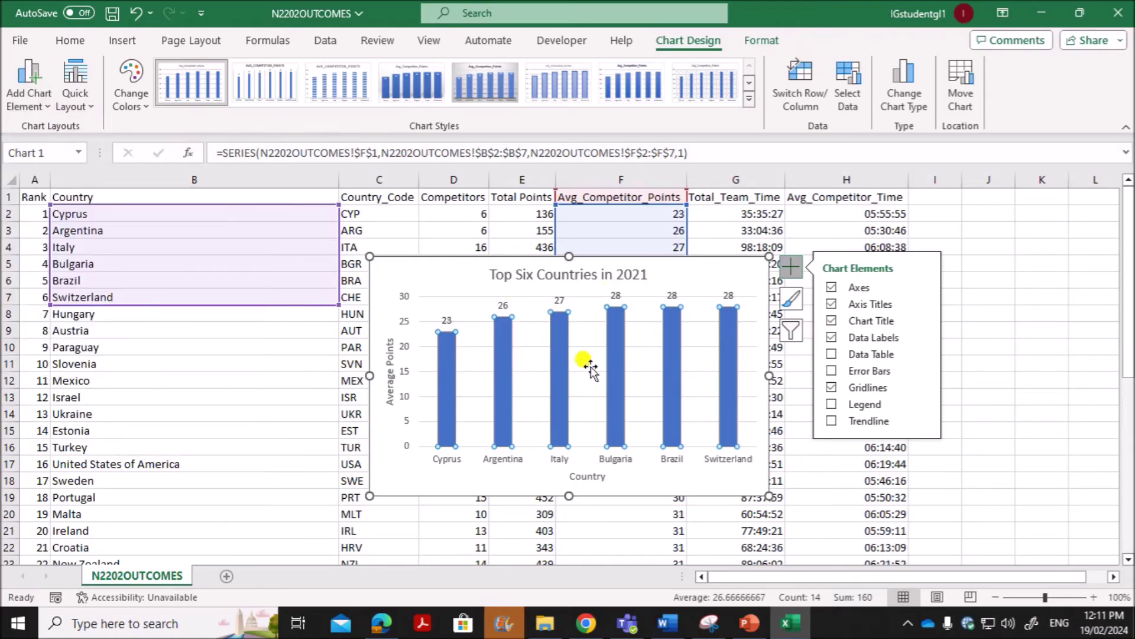
- Read question 26's value axis scale in Edge, and open the formatting options for the Excel chart's vertical axis
click(382, 622)
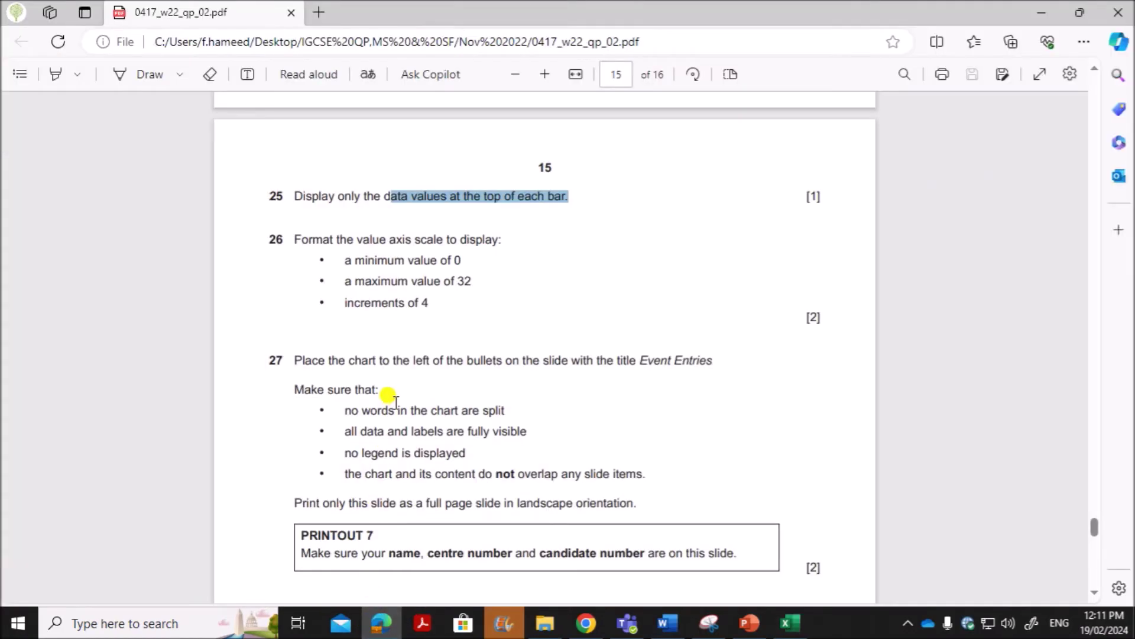
scroll(378, 378, down, 2)
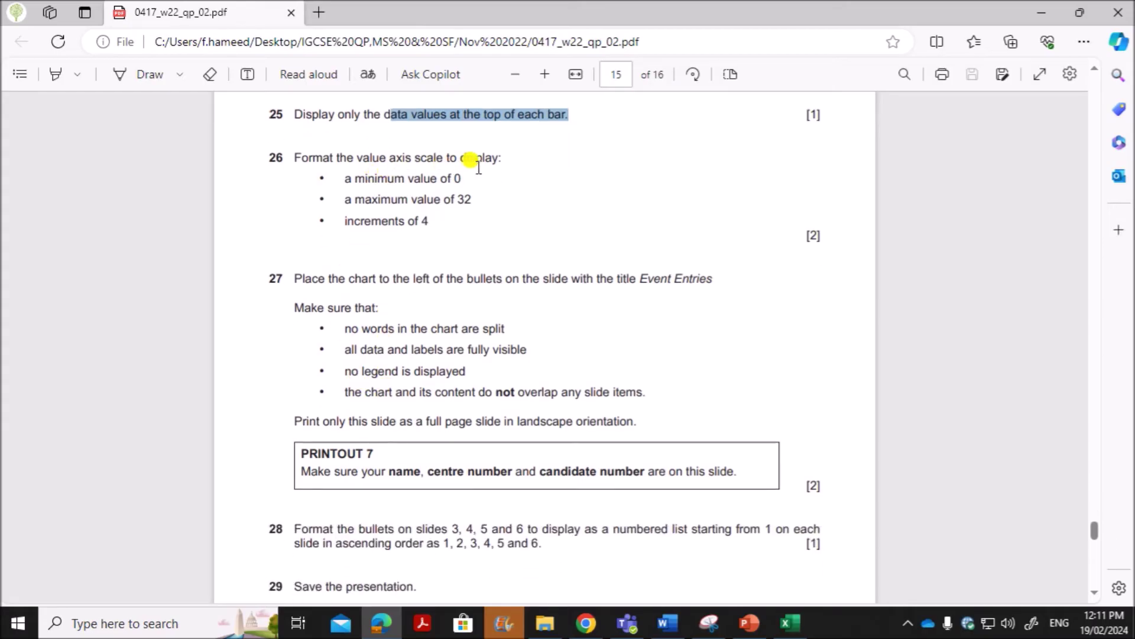
drag(386, 183, 471, 203)
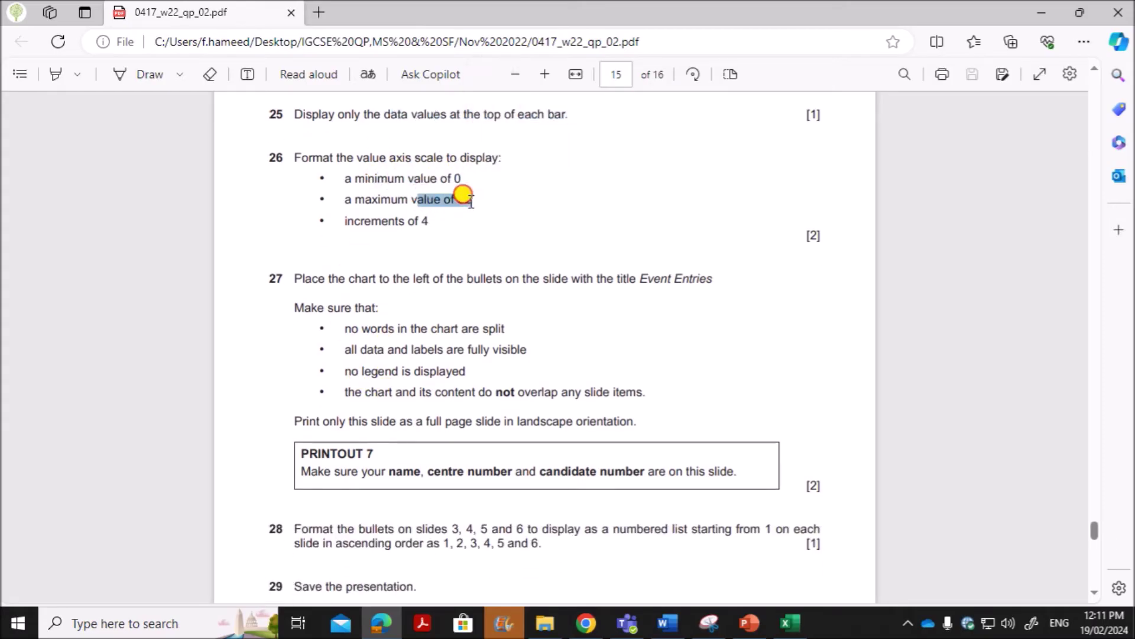
click(791, 622)
click(404, 397)
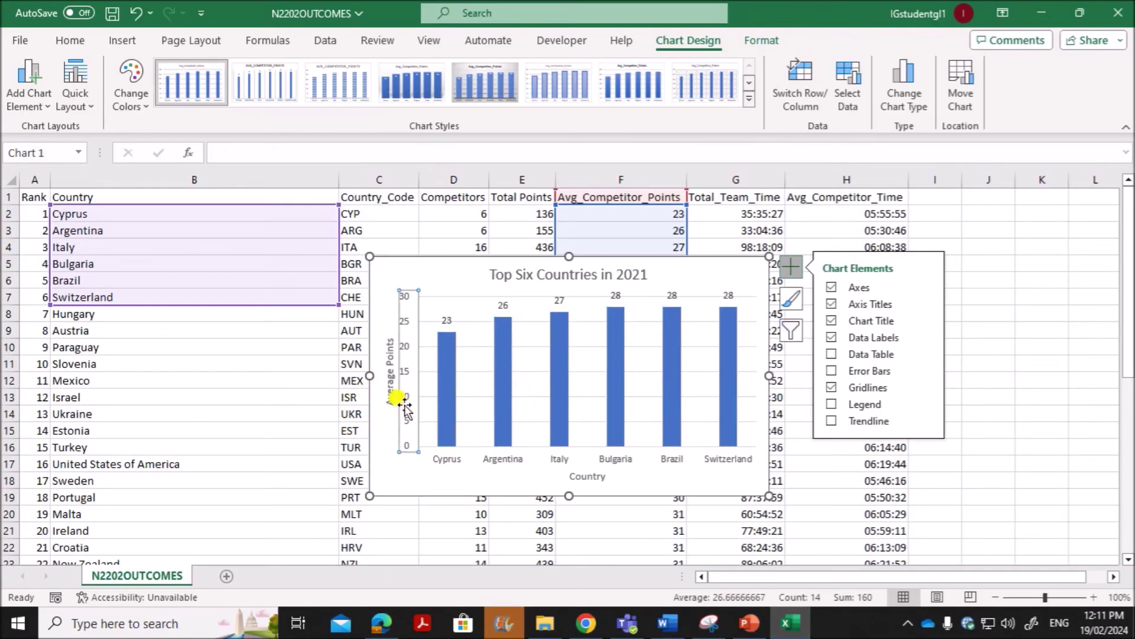
right_click(414, 355)
click(449, 555)
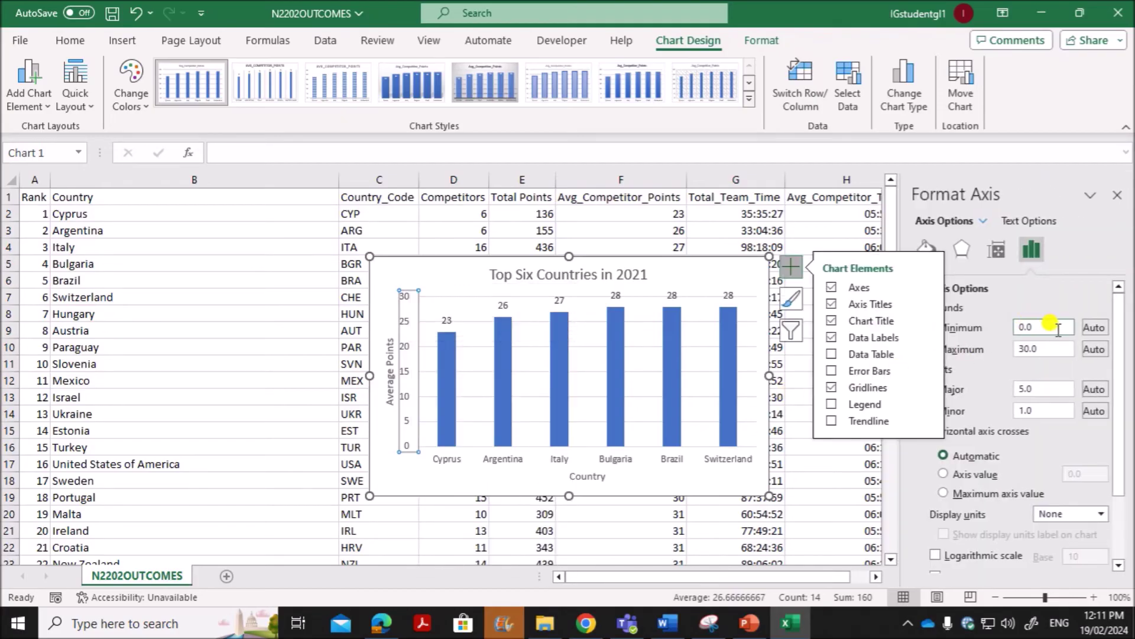
- Set the maximum bound of the chart's vertical axis to 32
click(1051, 330)
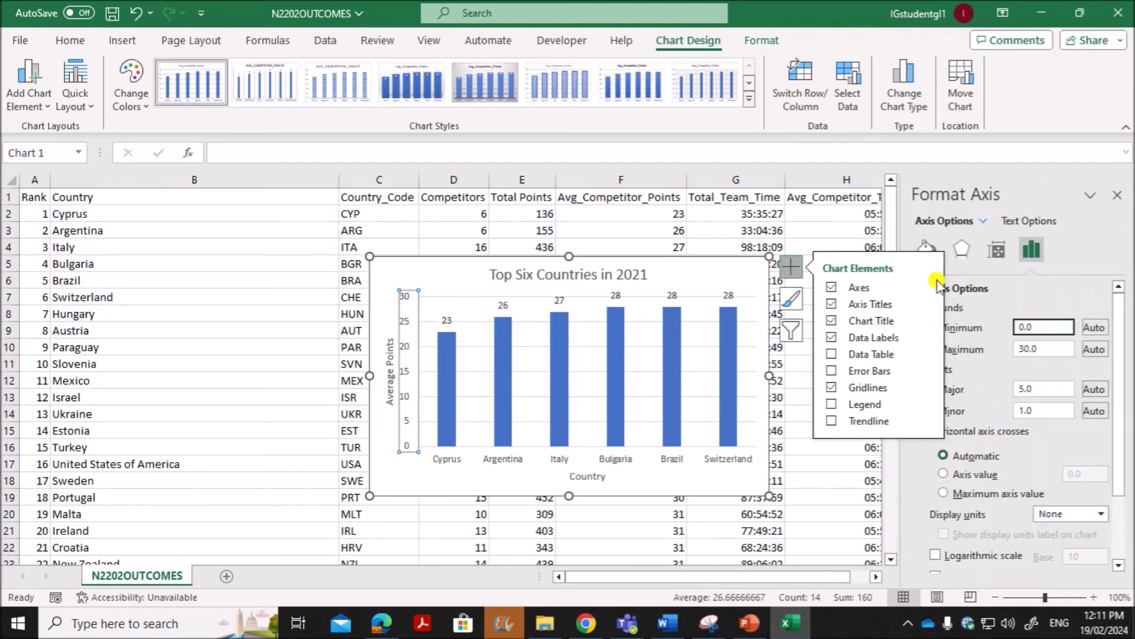
key(Tab)
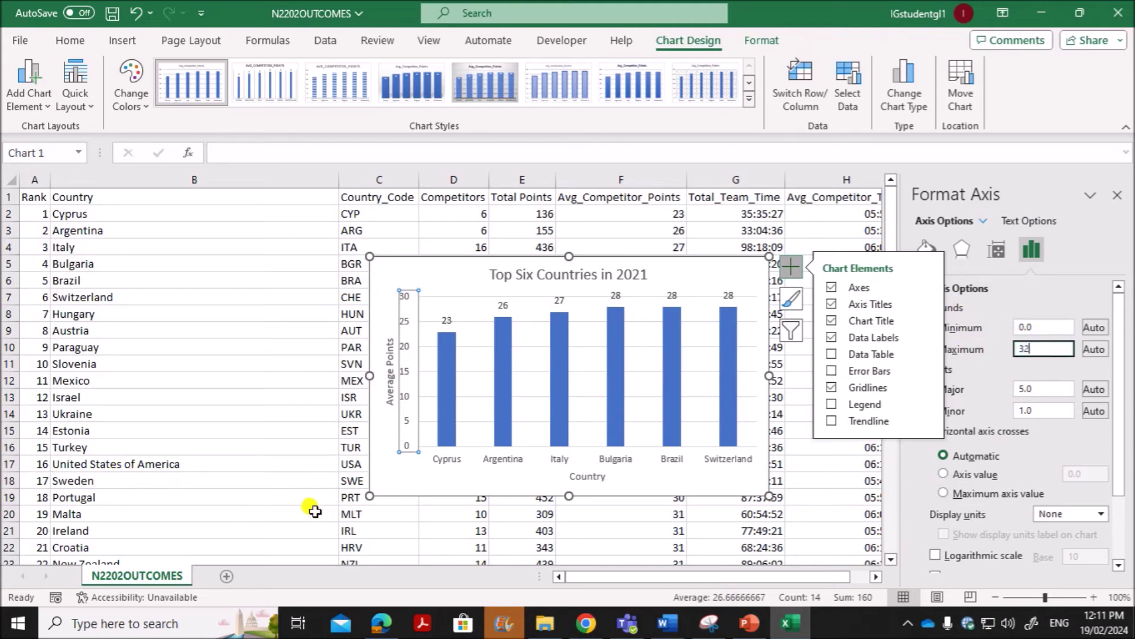
click(188, 296)
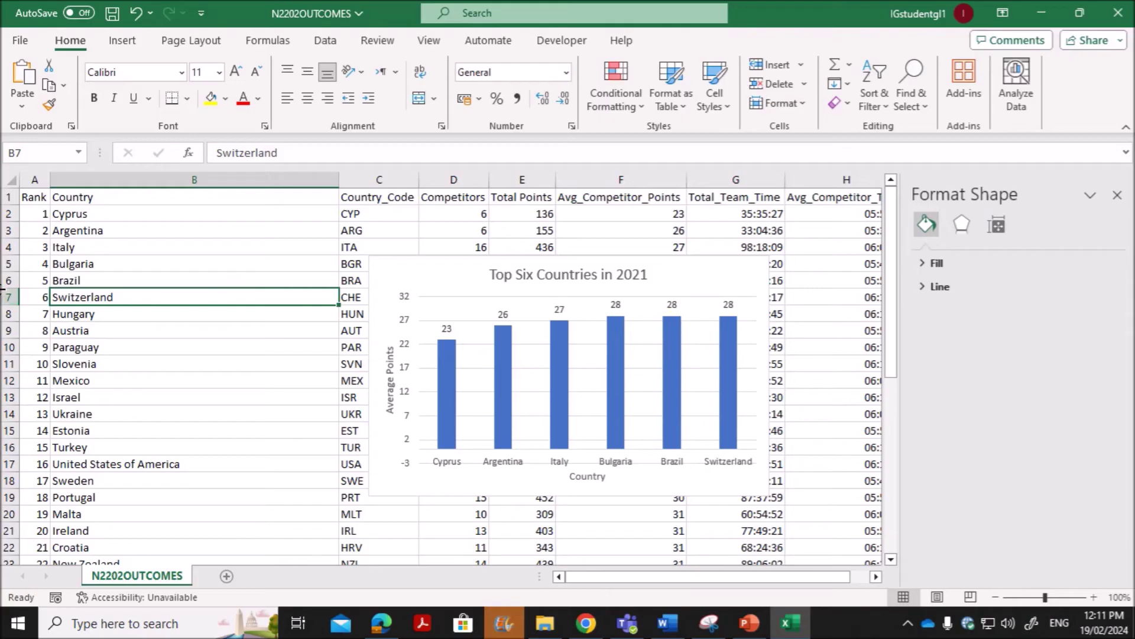
- Set the minimum bound of the chart's vertical axis to 0
click(405, 374)
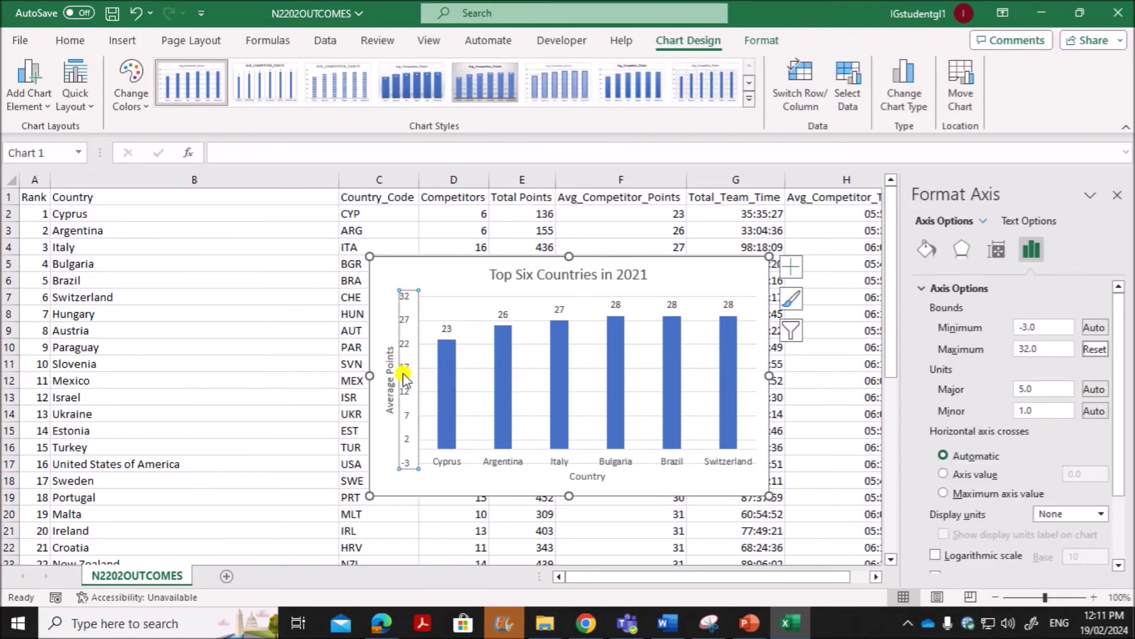
click(1050, 330)
drag(1047, 330, 997, 333)
text(0)
- Re-enter 32 as the vertical axis maximum, and reset that bound to automatic
click(1047, 348)
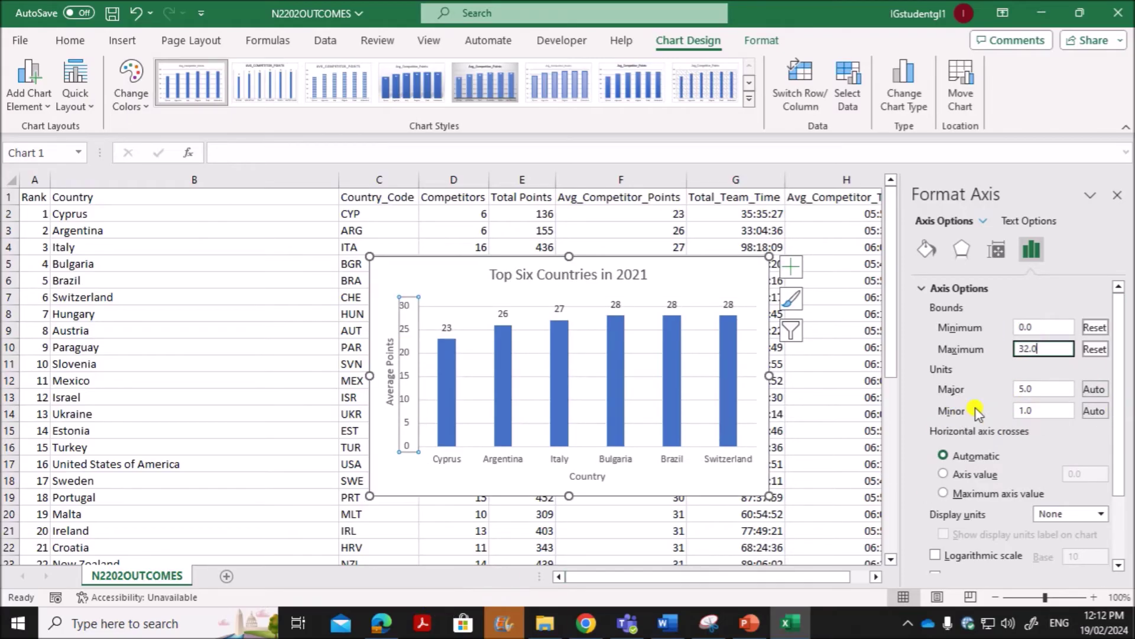
drag(1042, 349, 977, 350)
text(32)
click(1044, 388)
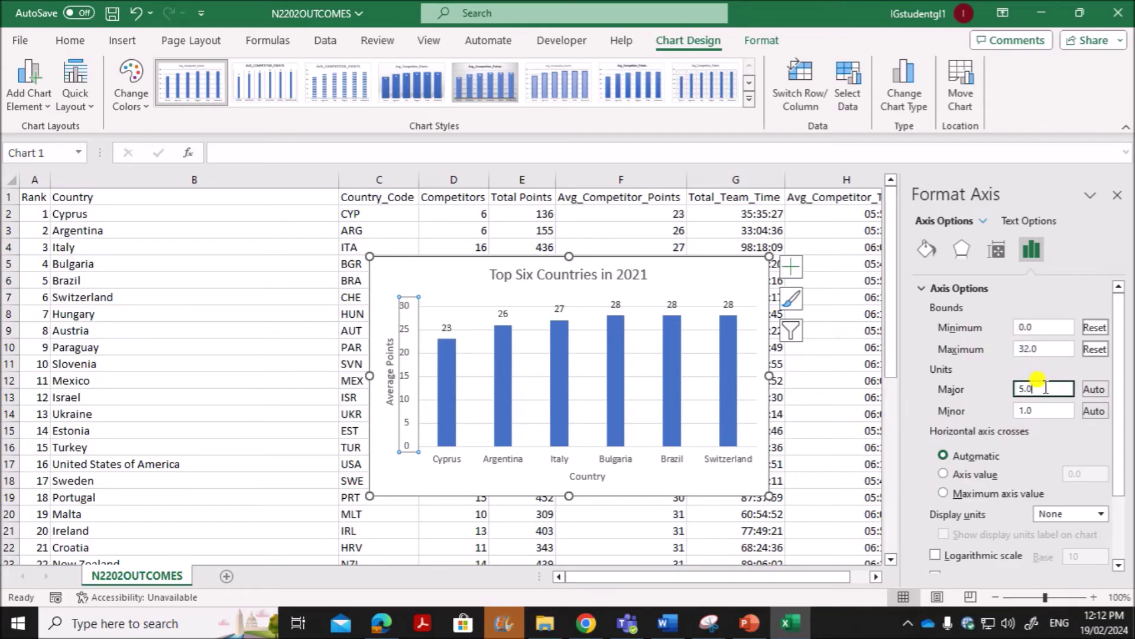
click(1095, 348)
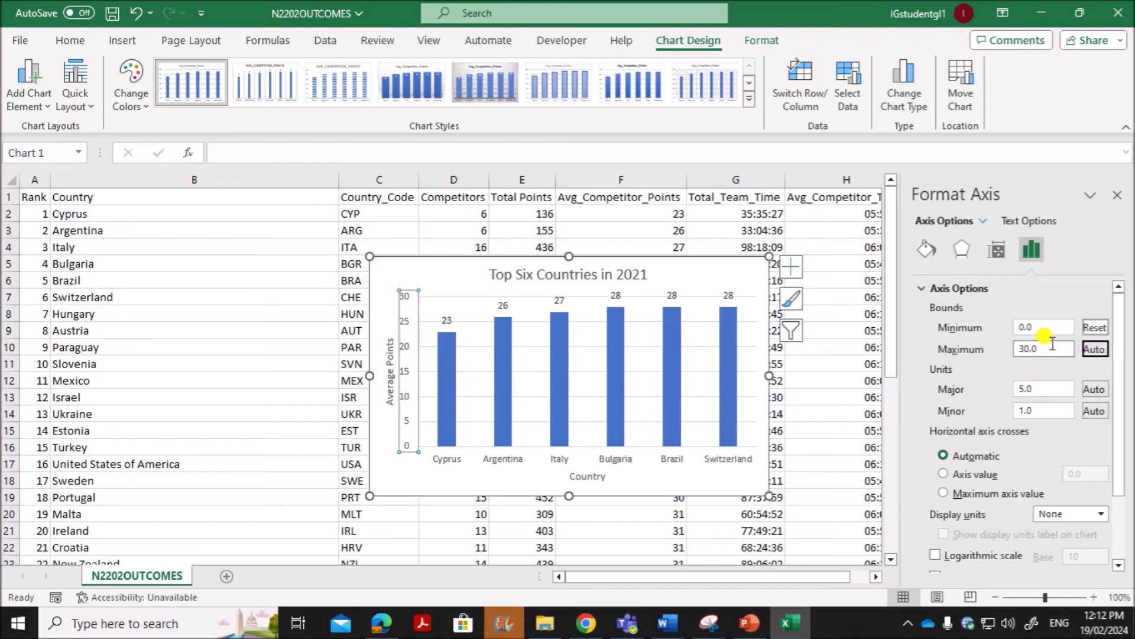
- Check the required increments in question 26 in Edge, and set the Excel chart's vertical axis major unit to 4
click(381, 623)
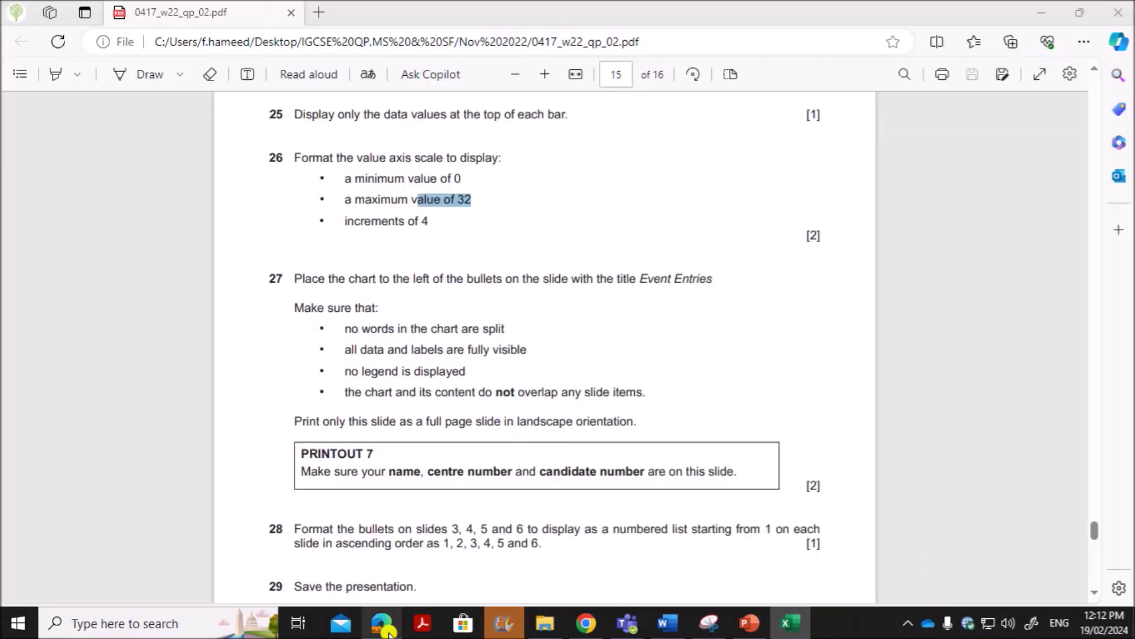
drag(348, 221, 435, 219)
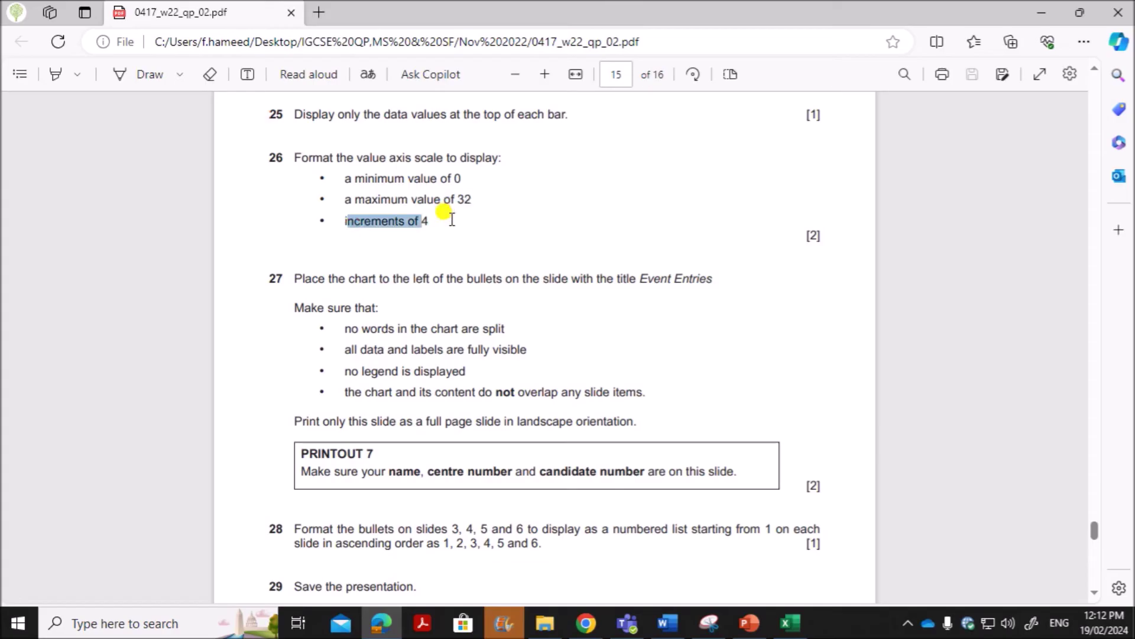
click(790, 622)
double_click(1043, 388)
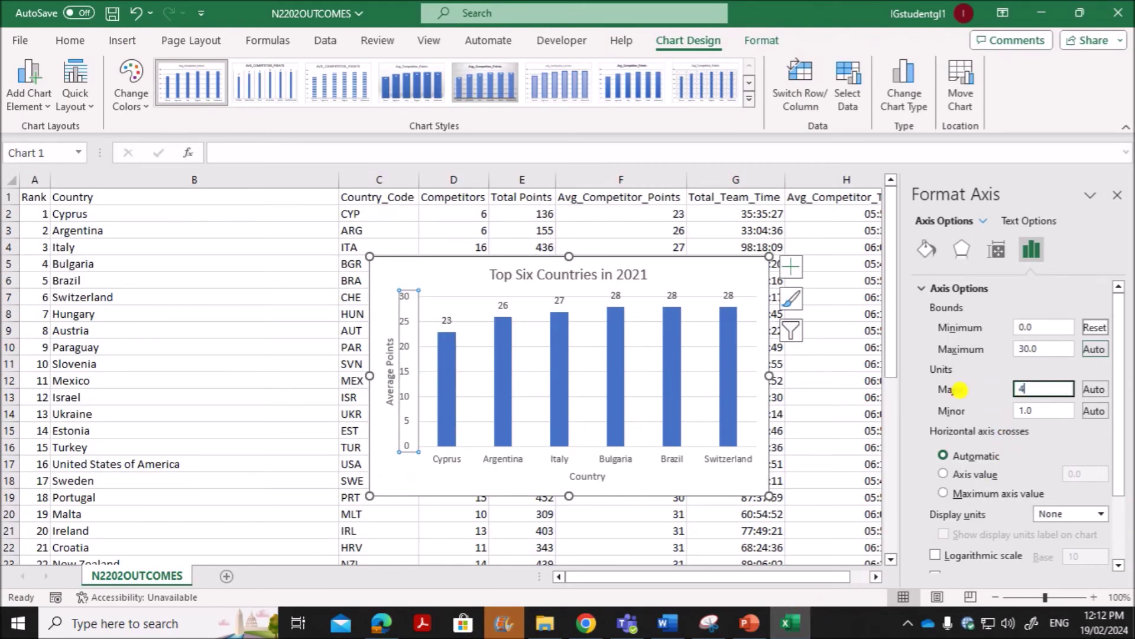
key(Return)
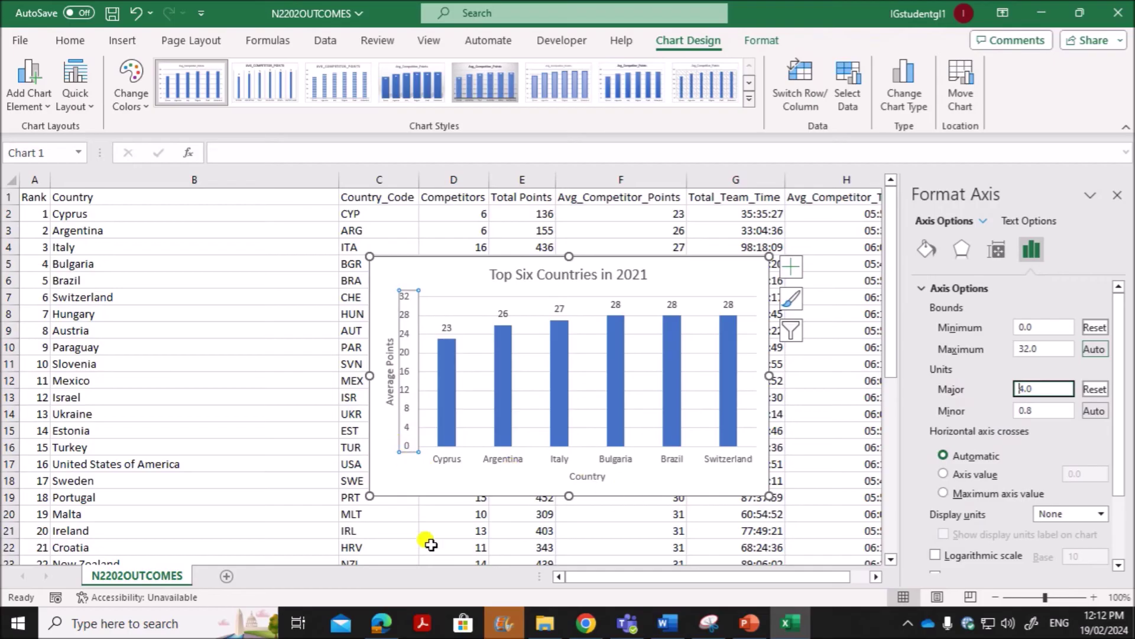
- Read question 27's chart placement instruction in Edge, and select the whole chart in Excel
click(382, 622)
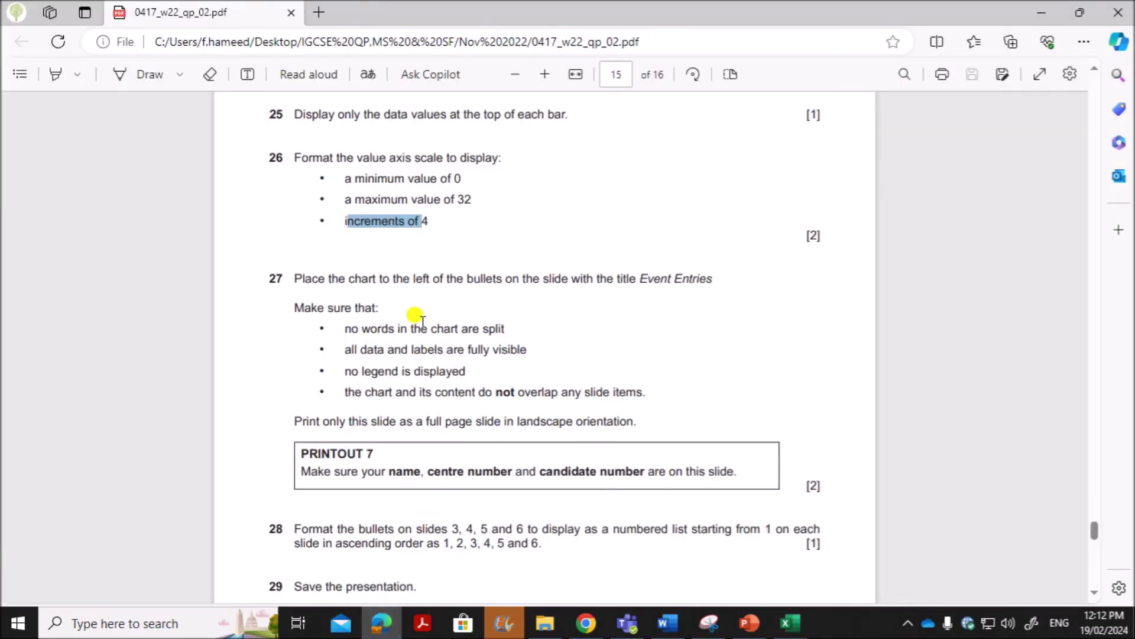
drag(404, 278, 714, 278)
click(790, 623)
click(698, 473)
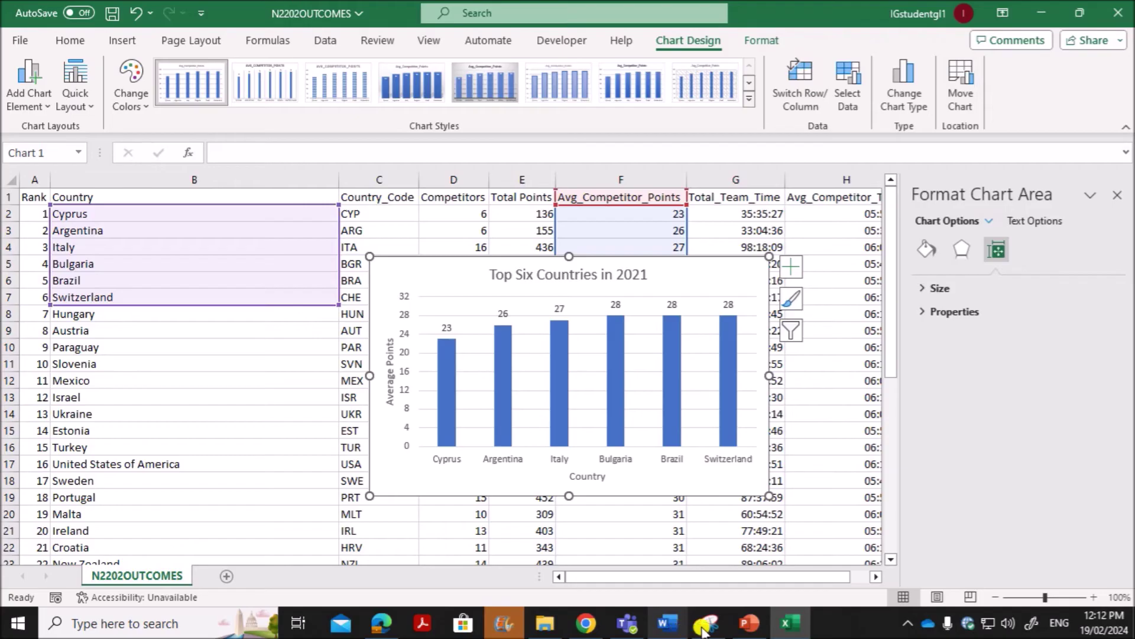
- Switch to PowerPoint and narrow the bullet text box on the Event Entries slide to the slide's right side
click(750, 623)
click(130, 431)
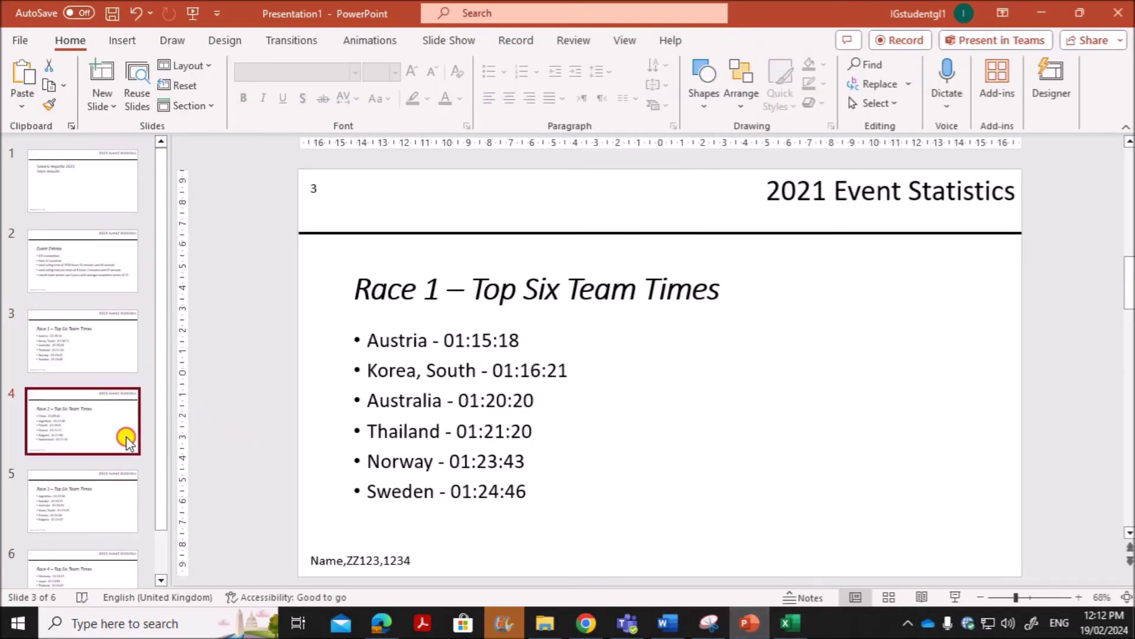
click(75, 282)
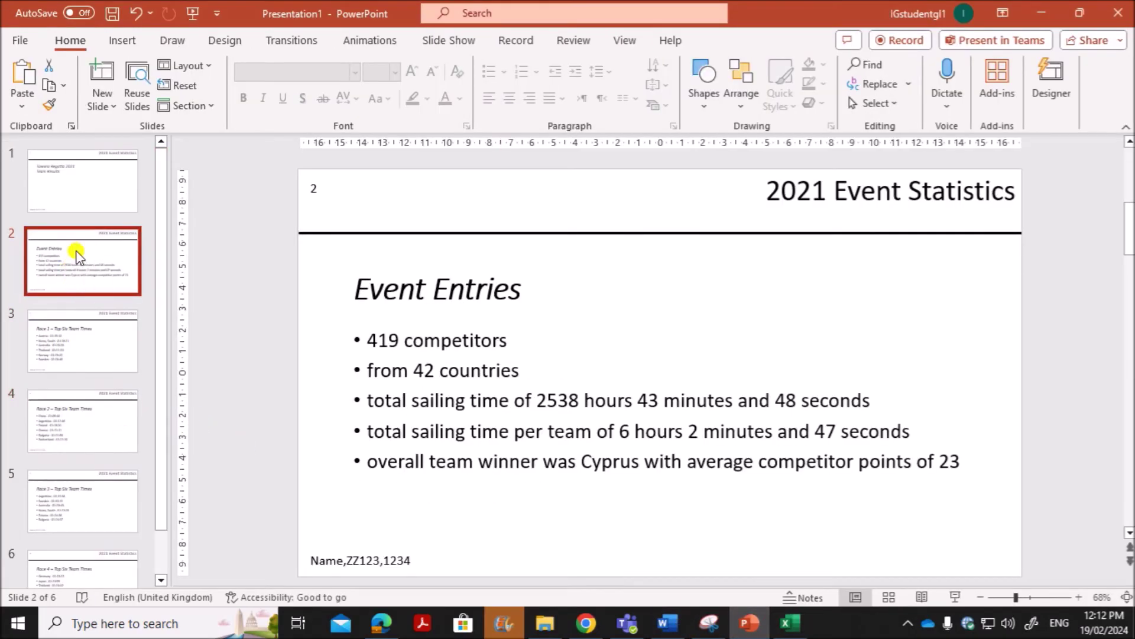
click(490, 370)
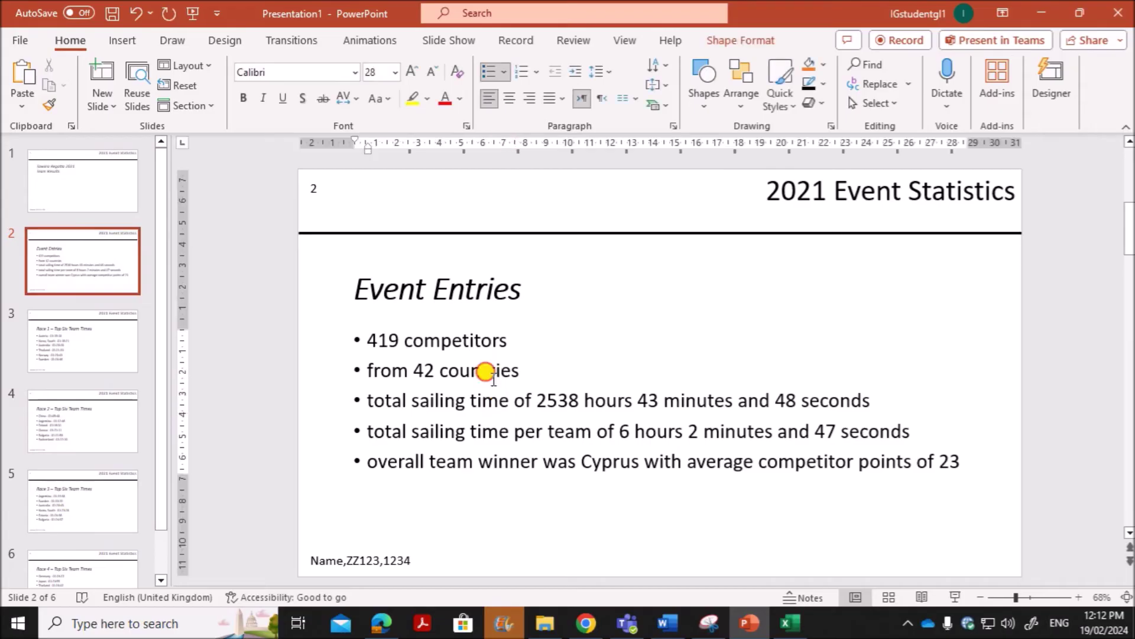
drag(348, 431, 679, 431)
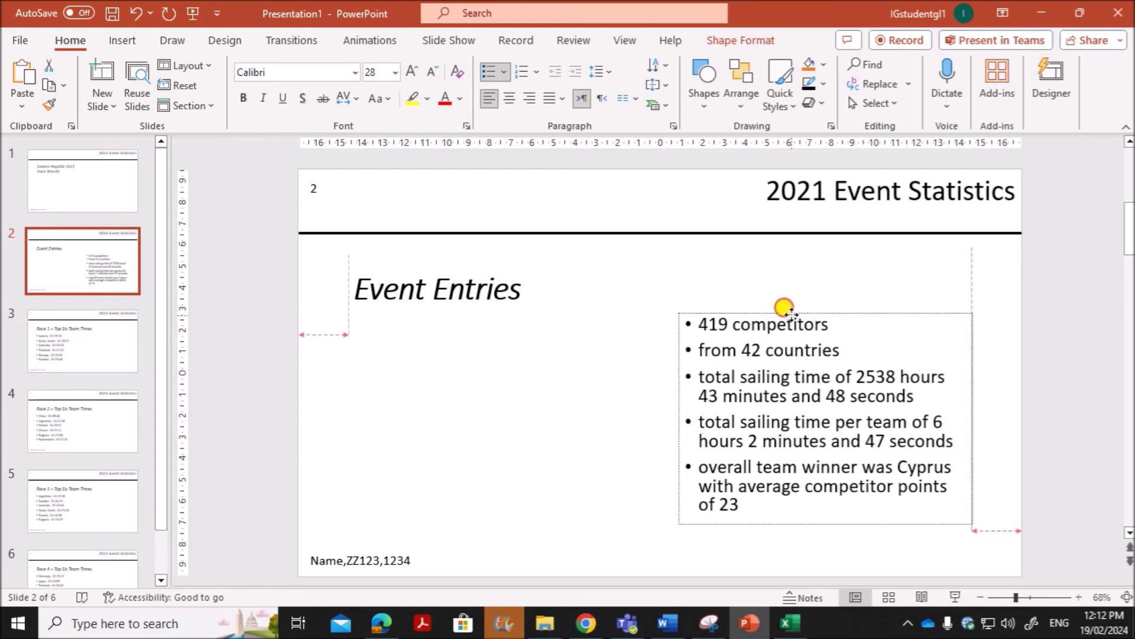